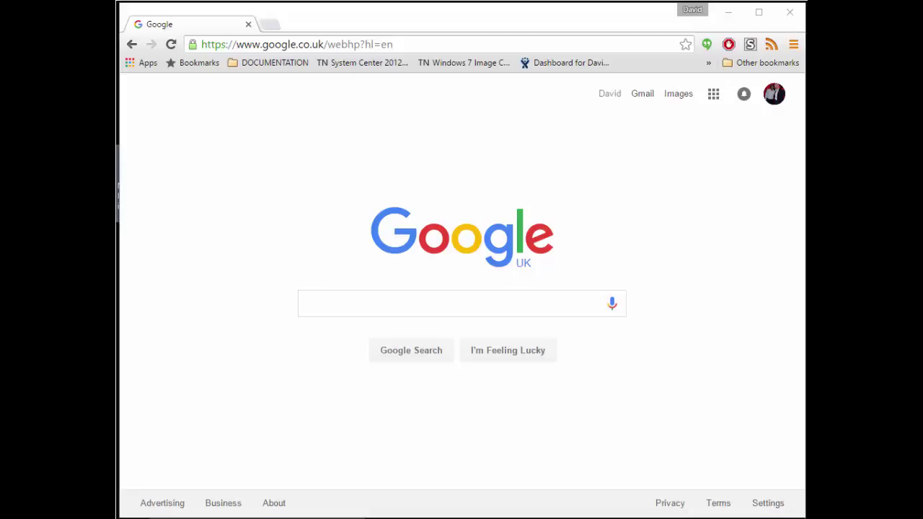
Switch to the Paint network diagram and label the computer below the switch LON-CL6.
key("alt+Tab")
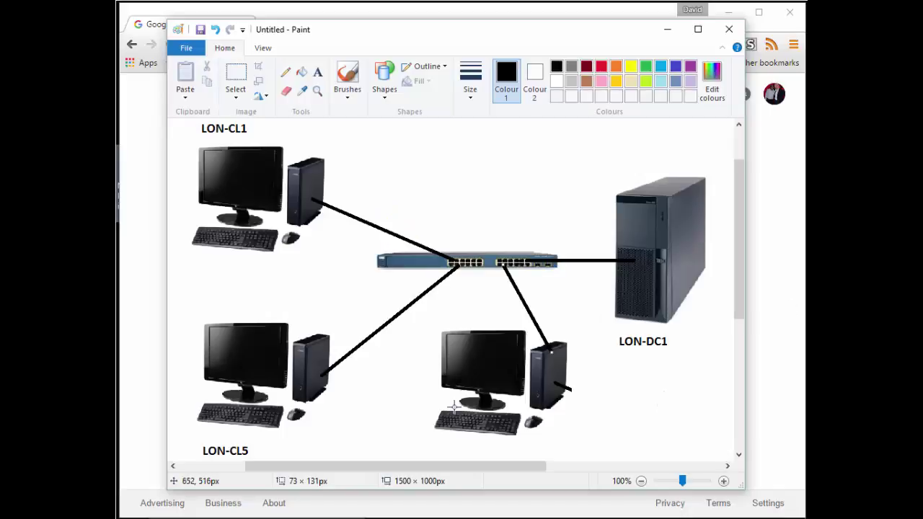
left_click(317, 73)
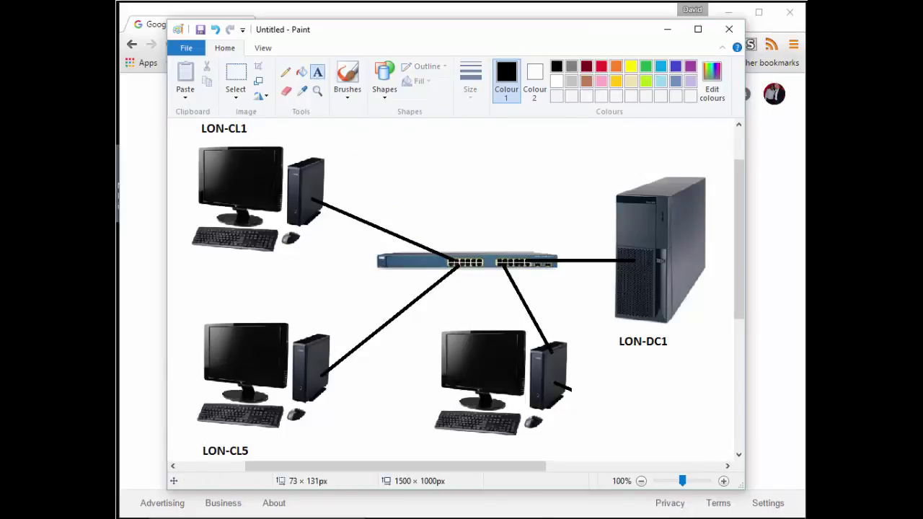
left_click(560, 424)
type("LON")
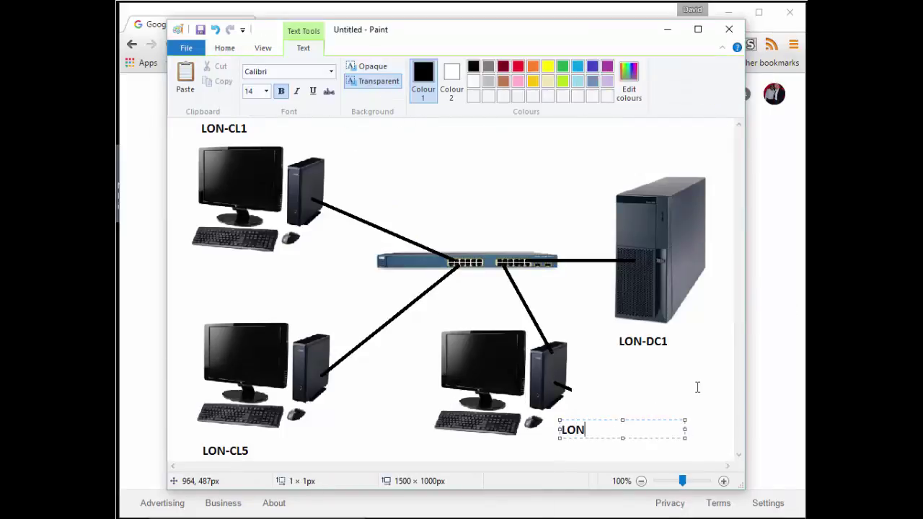
type("-CL6")
left_click(580, 396)
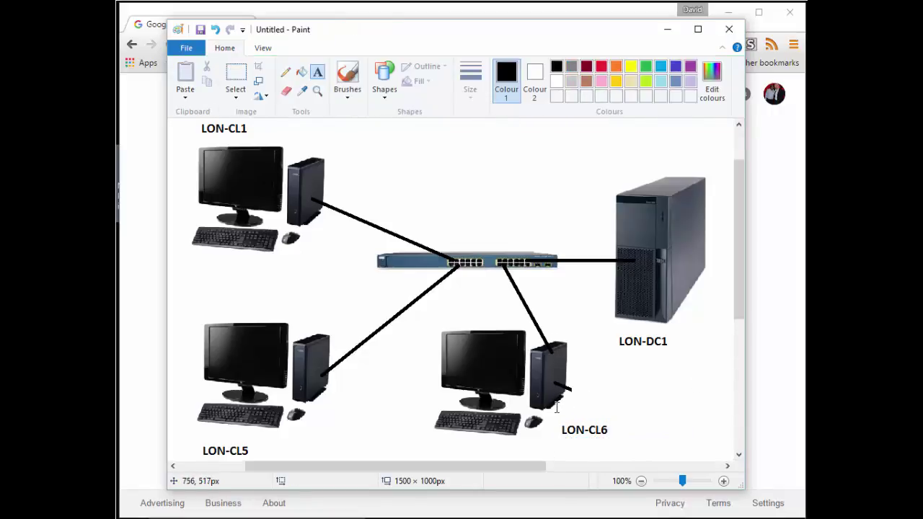
Add the text label REF beside the LON-CL5 computer in the diagram.
left_click(273, 442)
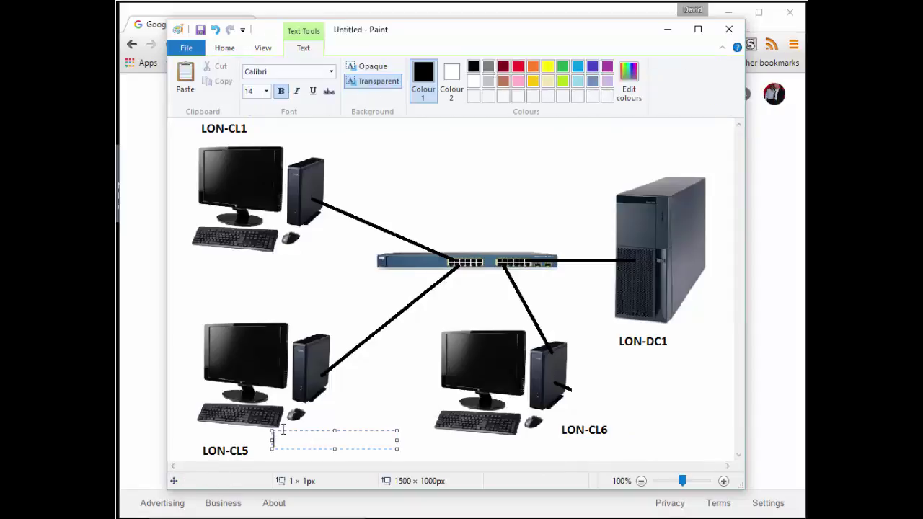
type("REF")
left_click(289, 136)
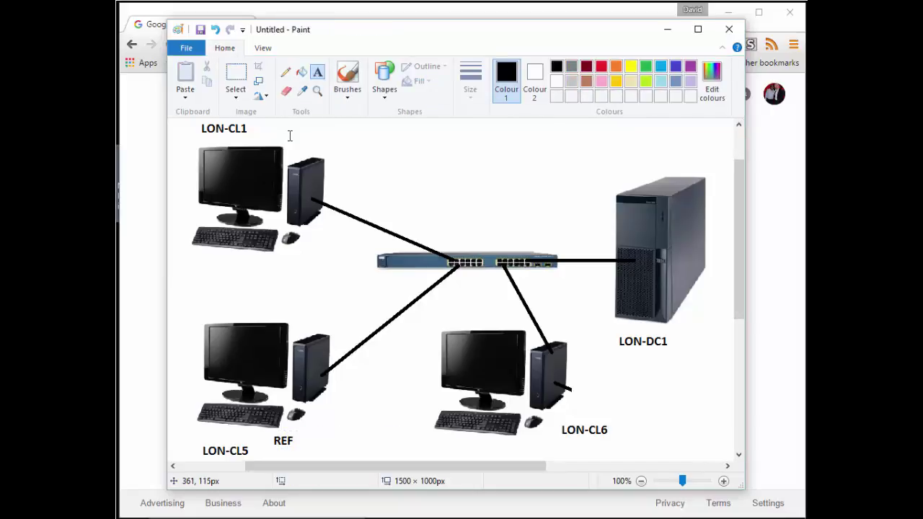
Add the text label MDT 2013 beside the LON-CL1 computer in the diagram.
left_click(289, 127)
type("MDT ")
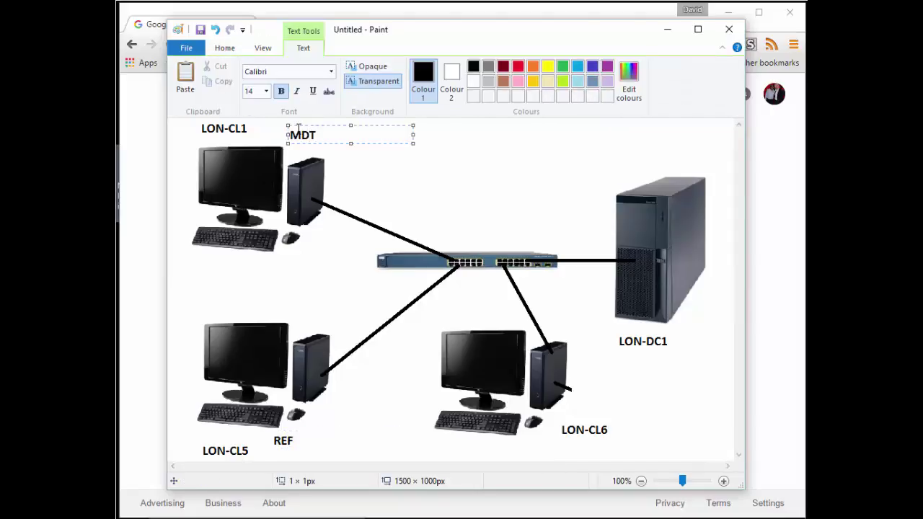
type("2013 U")
key("BackSpace")
left_click(382, 186)
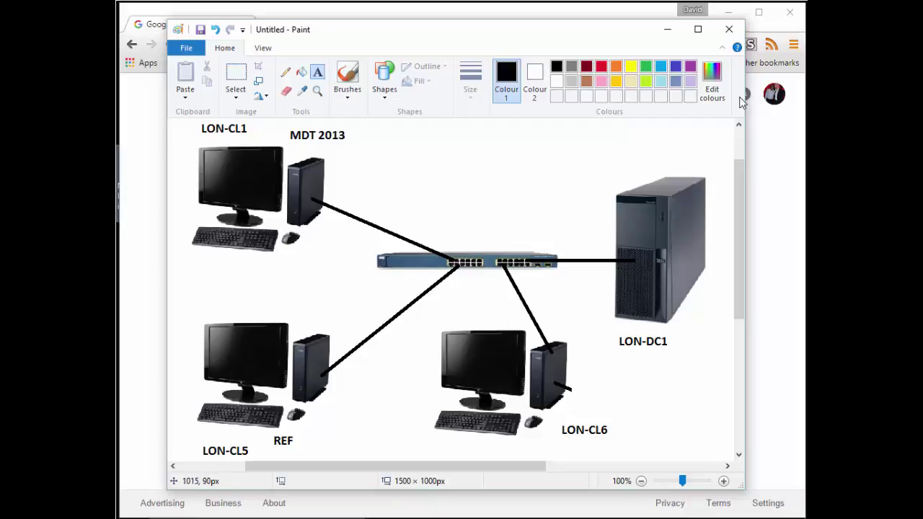
Minimise the Paint window and select the MicrosoftDeploymentToolkit2013_x64.msi installer on the LON-CL1 desktop.
left_click_drag(674, 33, 676, 36)
left_click(671, 33)
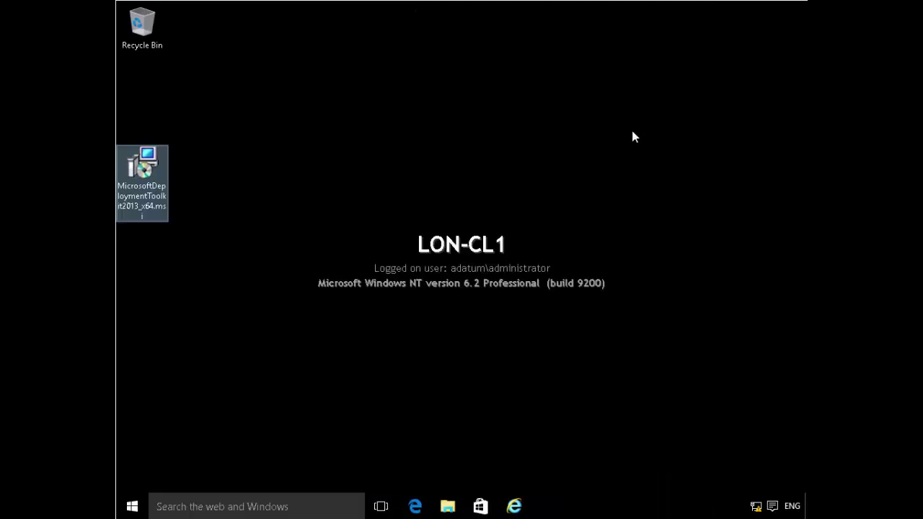
left_click(157, 201)
right_click(157, 196)
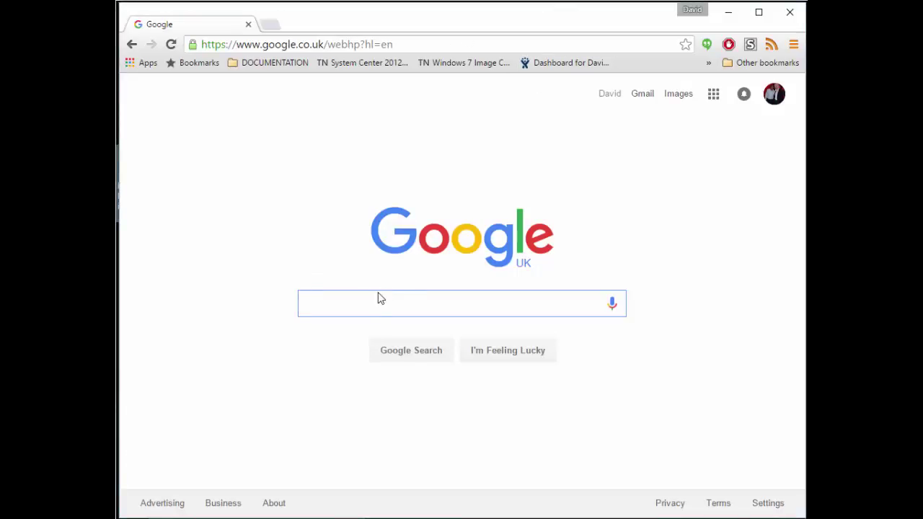
Switch to the Chrome browser and search Google for "microsoft deployment toolkit".
type("moi")
key("BackSpace")
key("BackSpace")
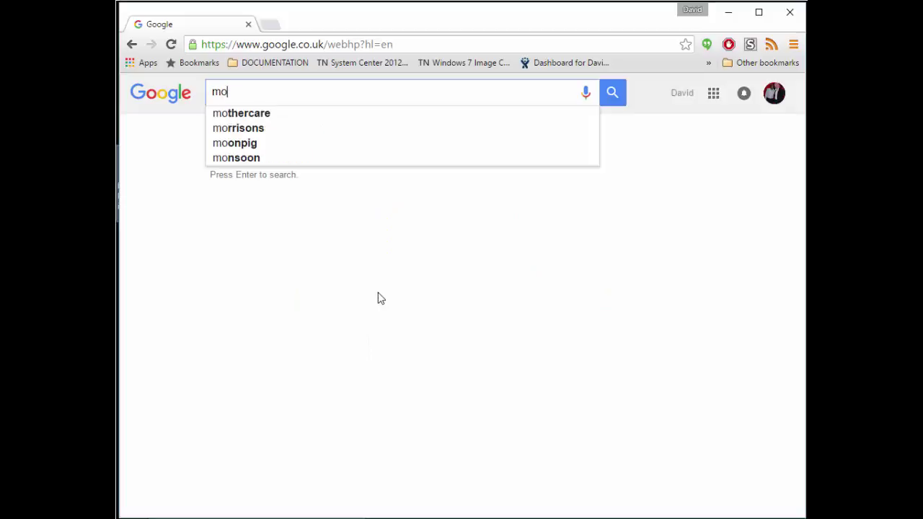
type("icros")
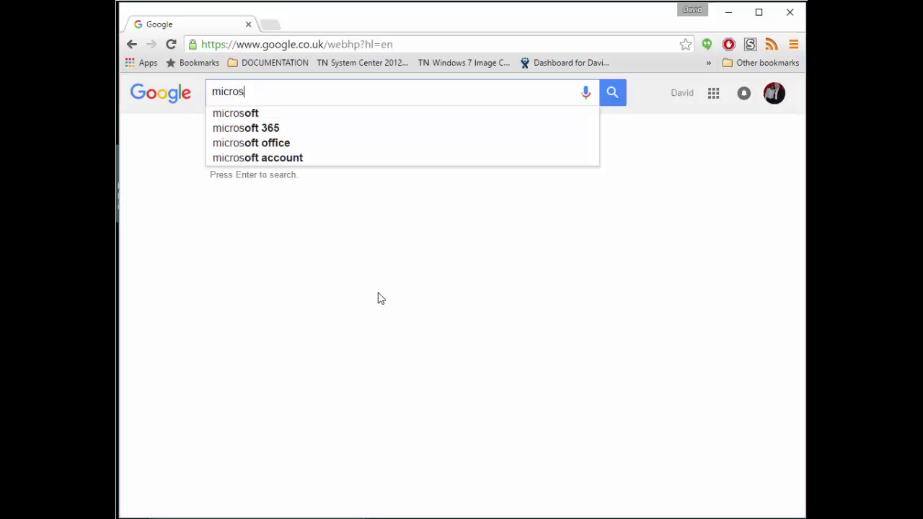
type("oft deployme")
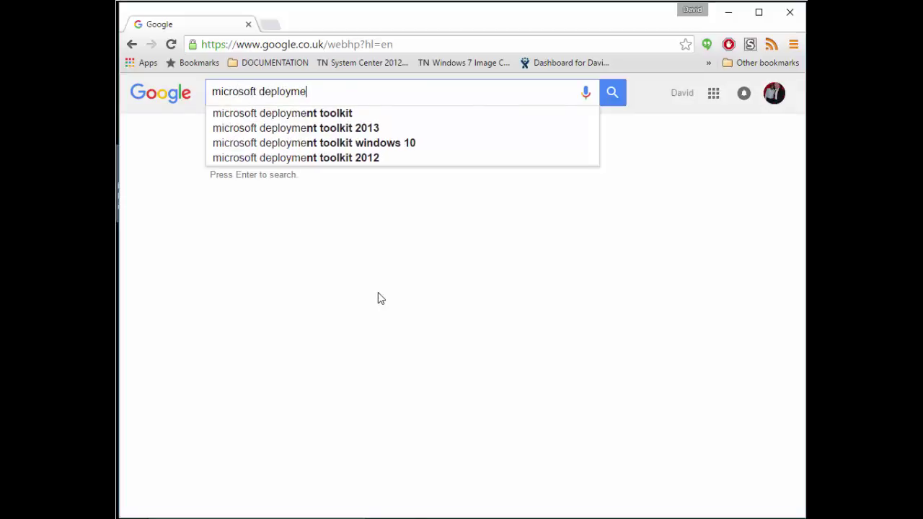
type("nt toolkit")
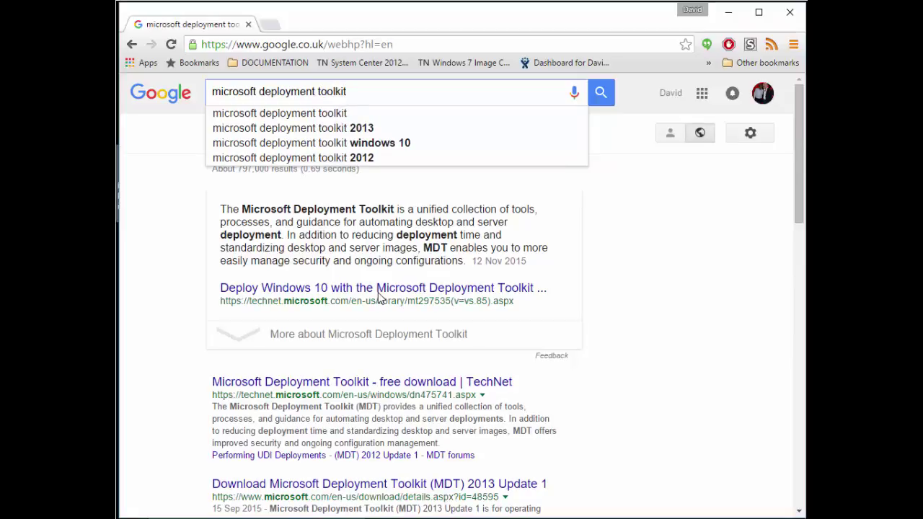
key("Return")
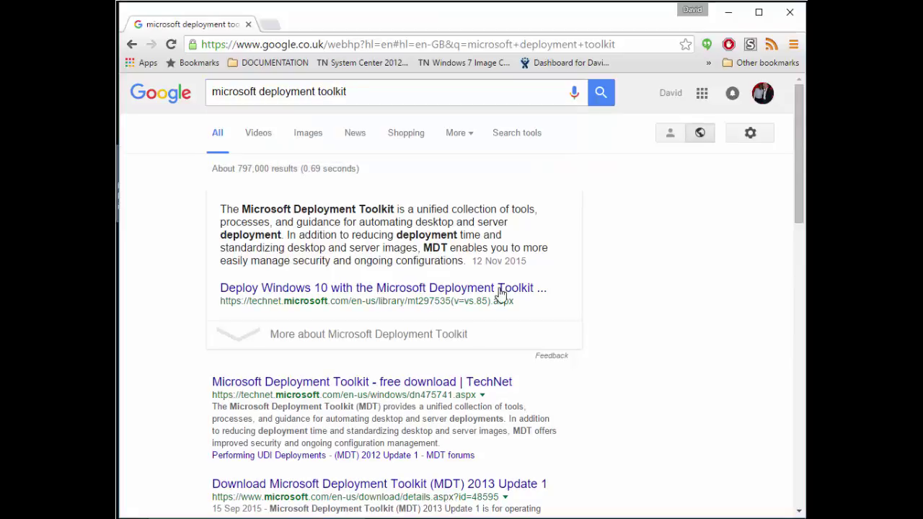
Open the "Download Microsoft Deployment Toolkit (MDT) 2013 Update 1" result in a new tab and view it.
scroll(513, 321, "down", 1)
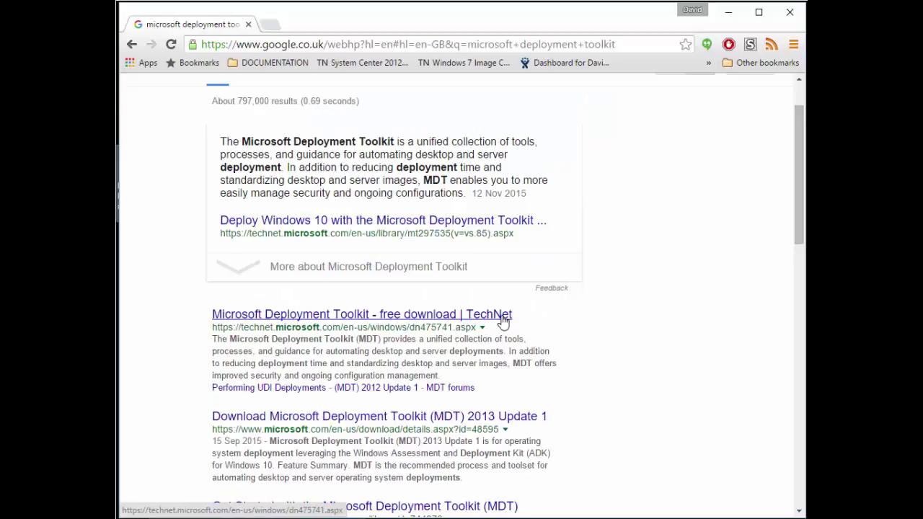
right_click(487, 419)
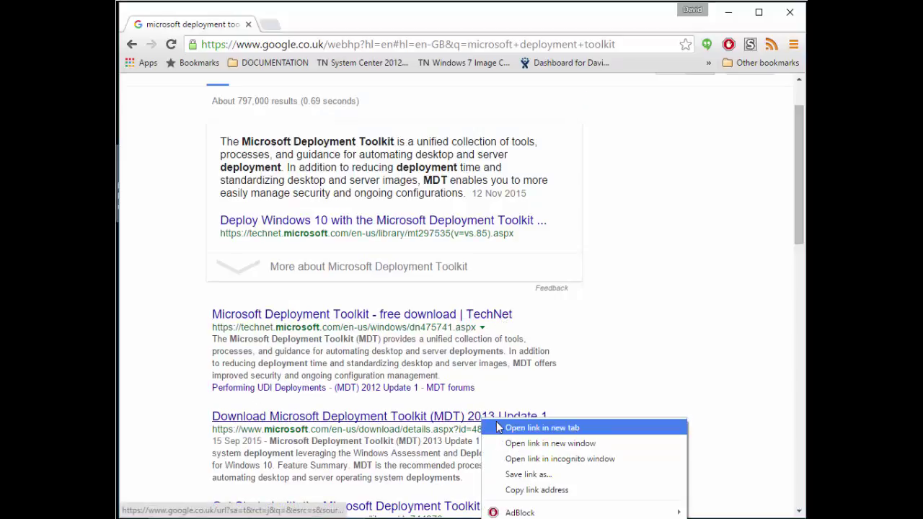
left_click(496, 425)
left_click(339, 23)
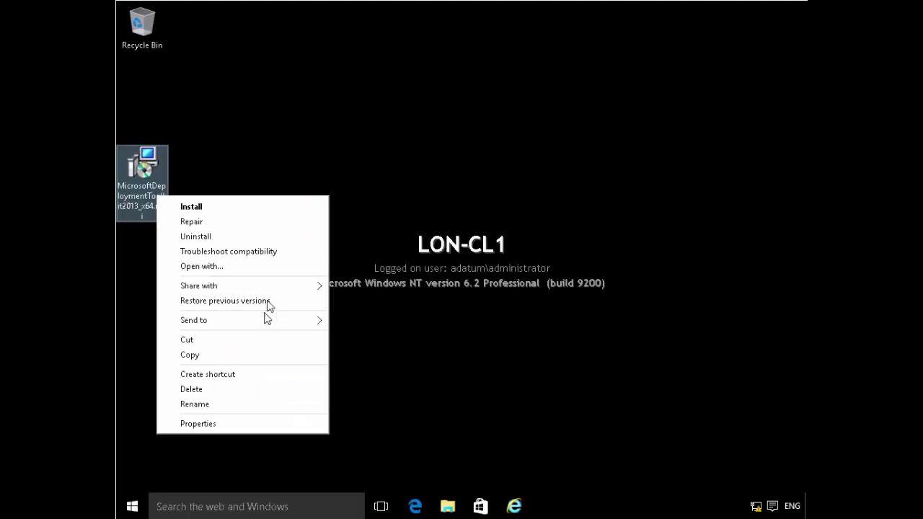
Launch the Microsoft Deployment Toolkit 2013 installer from the LON-CL1 desktop and accept its license terms.
left_click(158, 169)
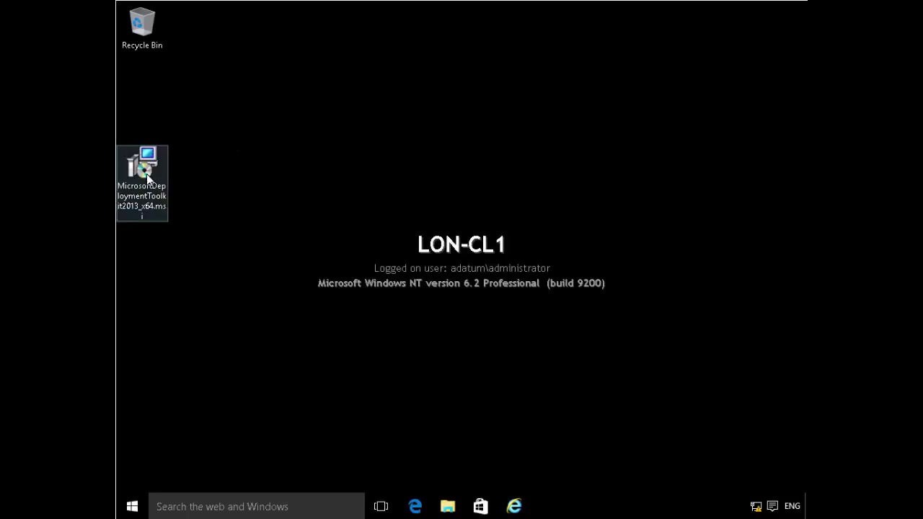
double_click(146, 173)
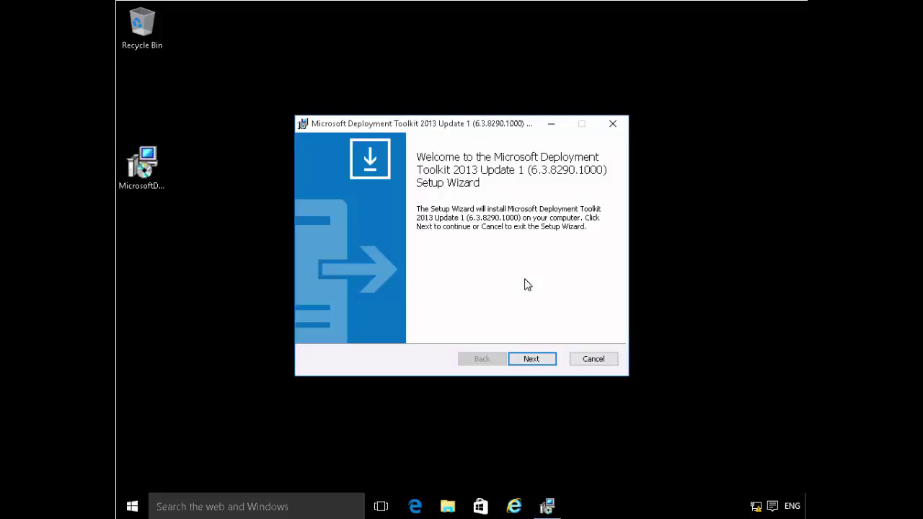
left_click(526, 362)
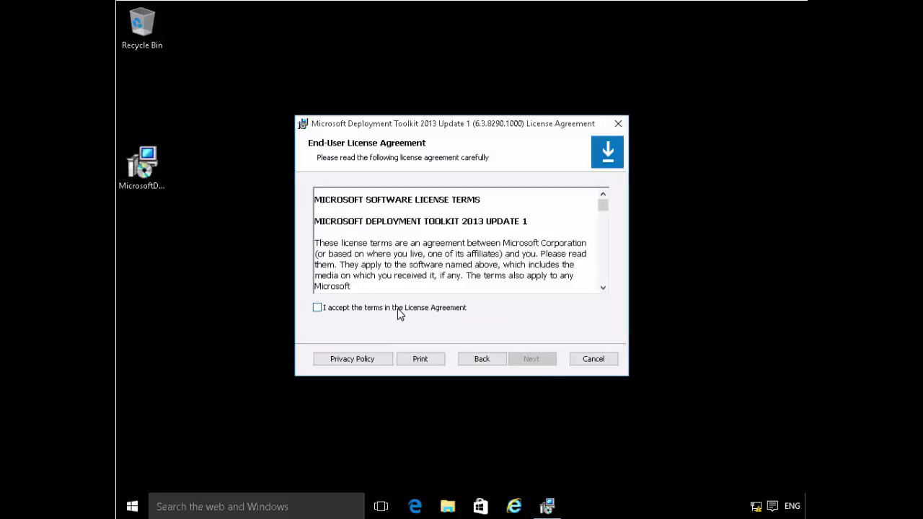
left_click(398, 308)
left_click(523, 362)
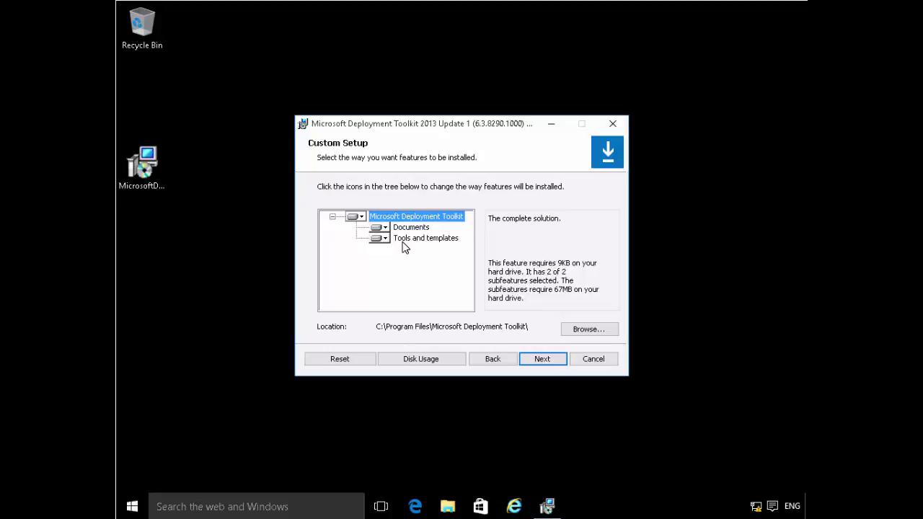
Install the toolkit with the default features and location, without joining the Customer Experience Improvement Program, and finish the wizard.
left_click(539, 360)
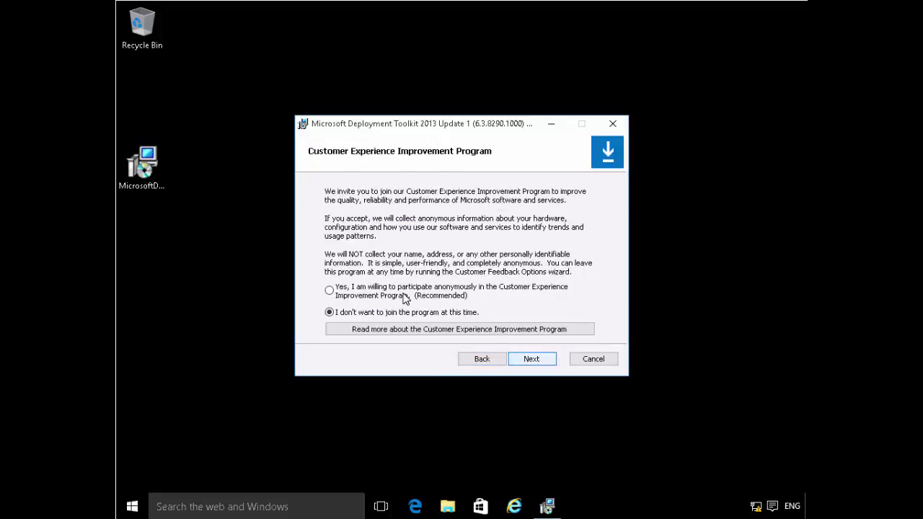
left_click(531, 360)
left_click(528, 360)
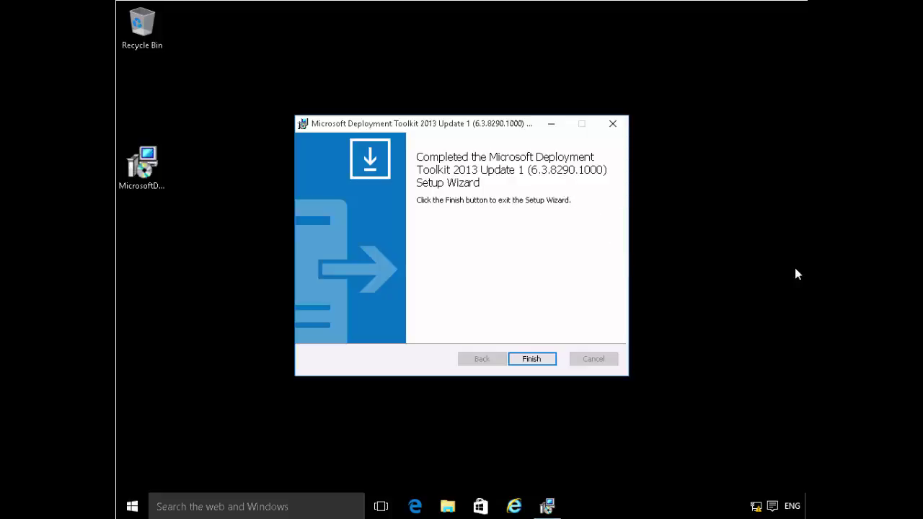
left_click(516, 365)
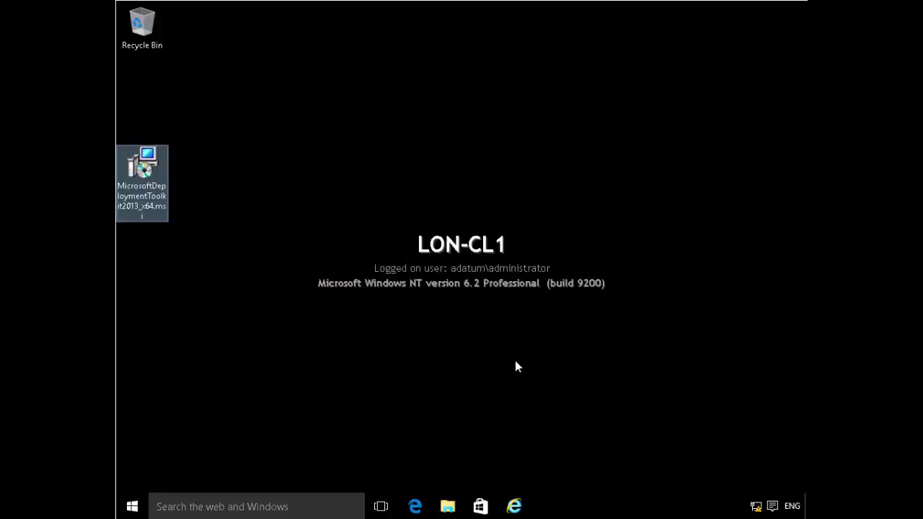
Launch Deployment Workbench from the installed Microsoft Deployment Toolkit program group.
left_click(134, 506)
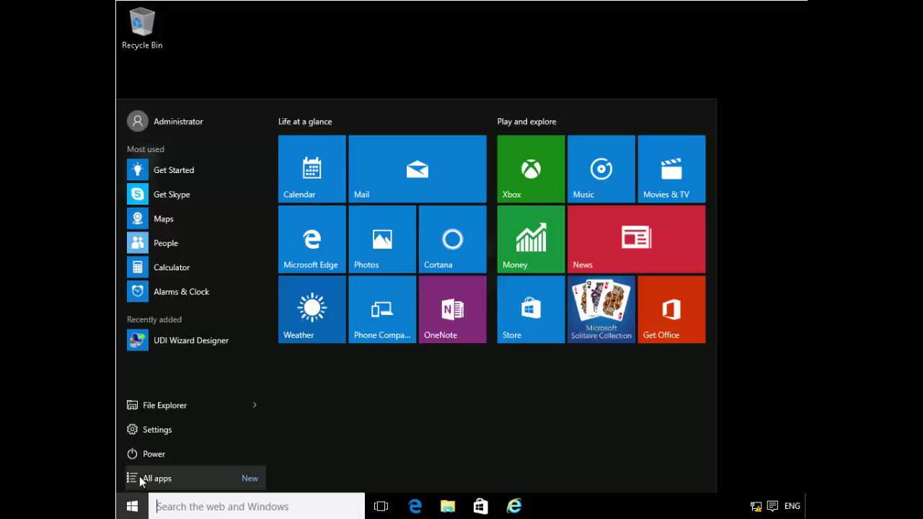
left_click(146, 477)
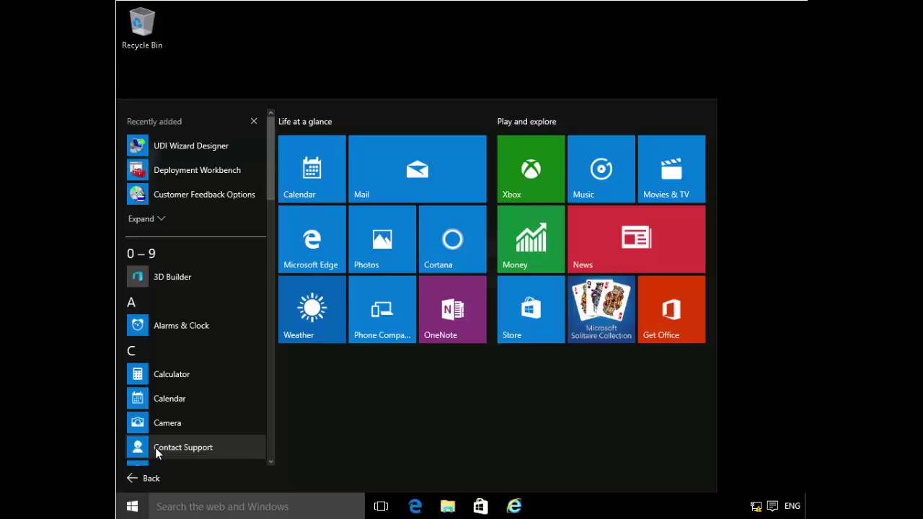
left_click(132, 303)
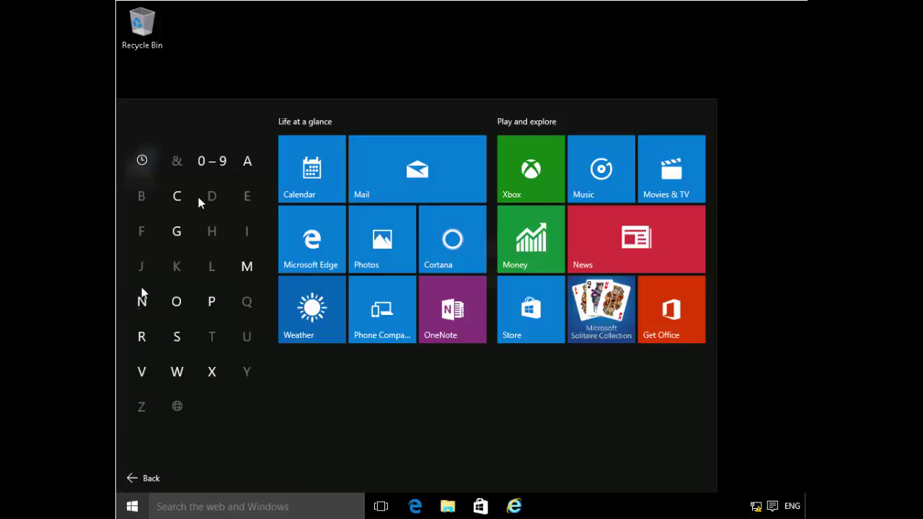
left_click(246, 267)
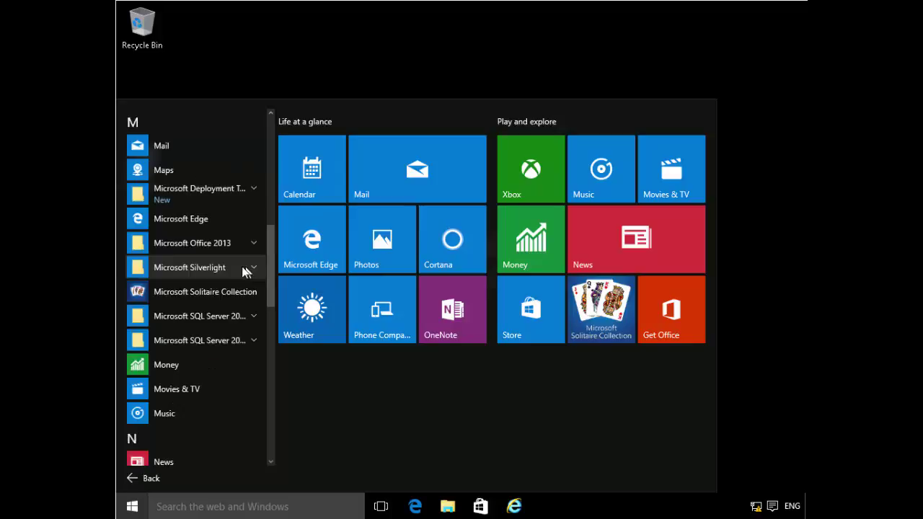
left_click(230, 191)
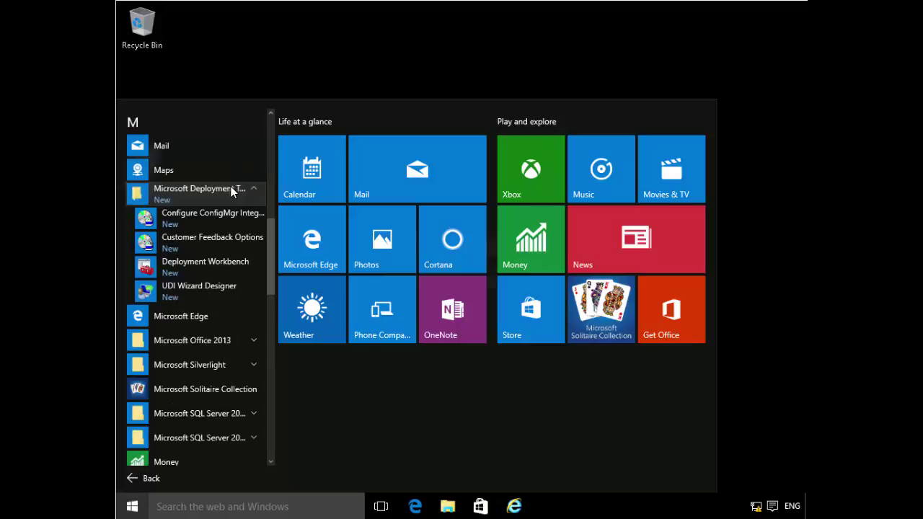
left_click(201, 268)
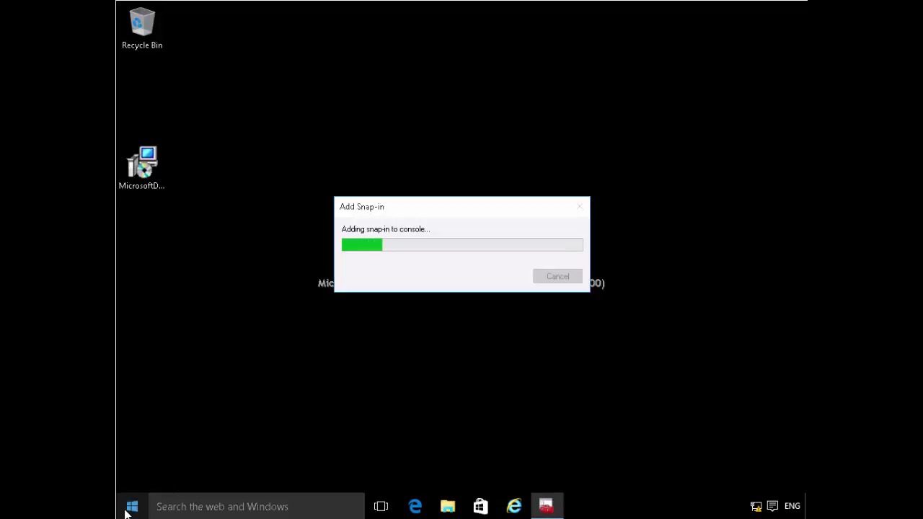
left_click_drag(440, 208, 437, 121)
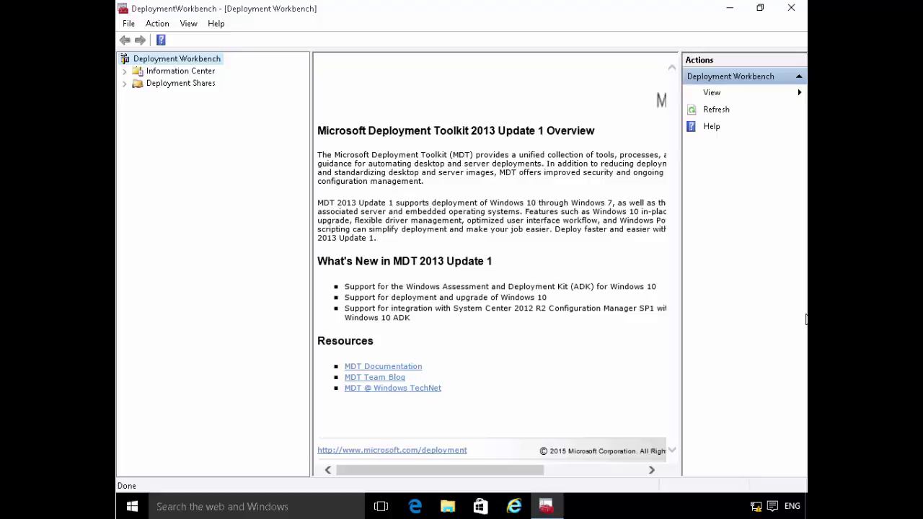
Start creating a new deployment share under Deployment Shares.
left_click(125, 85)
right_click(150, 83)
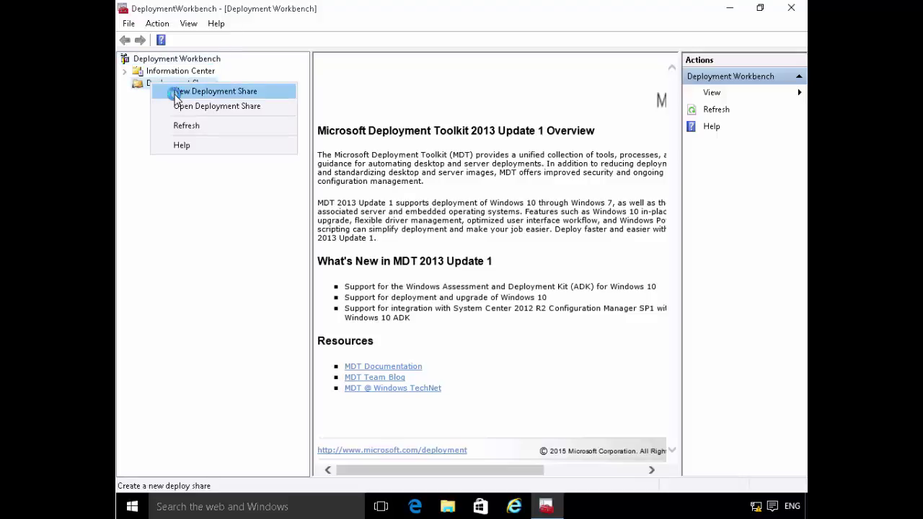
left_click(177, 92)
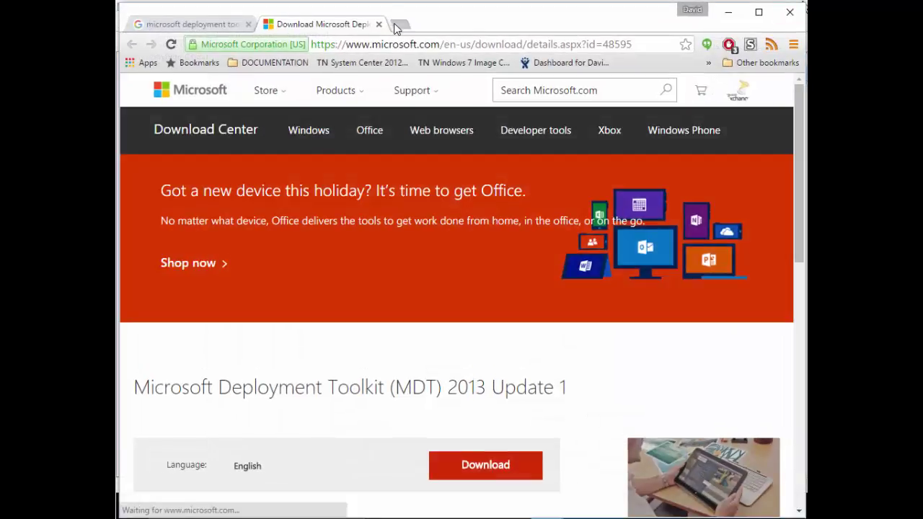
Open the MCSE 2012 Study group community on Google+ in a new browser tab, view it, and return to Deployment Workbench.
left_click(396, 25)
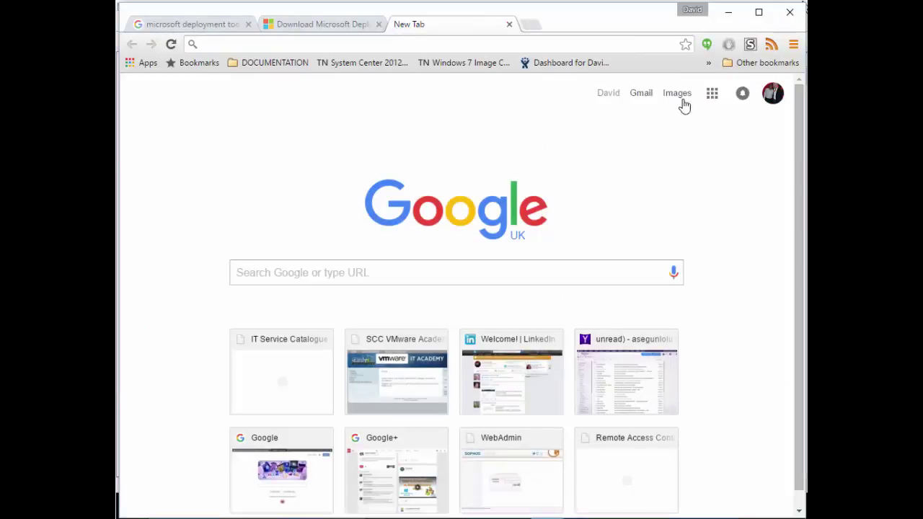
left_click(711, 93)
left_click(615, 369)
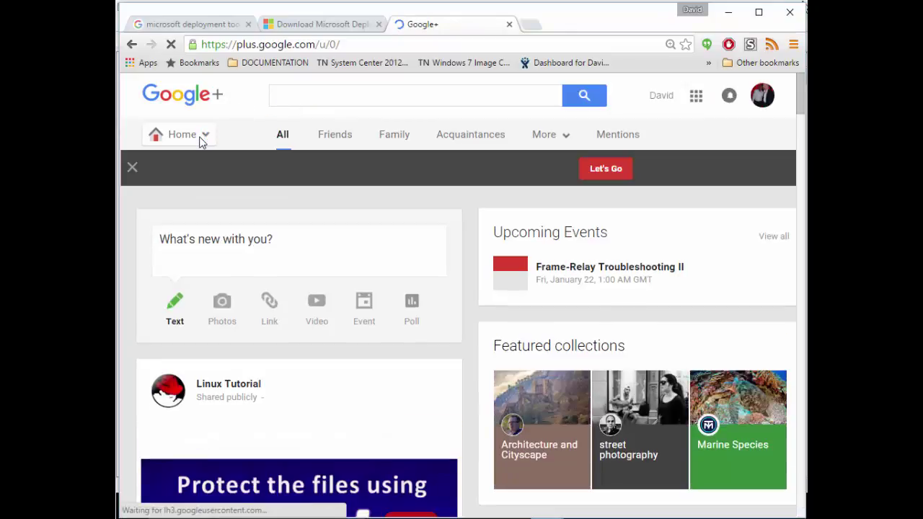
left_click(207, 138)
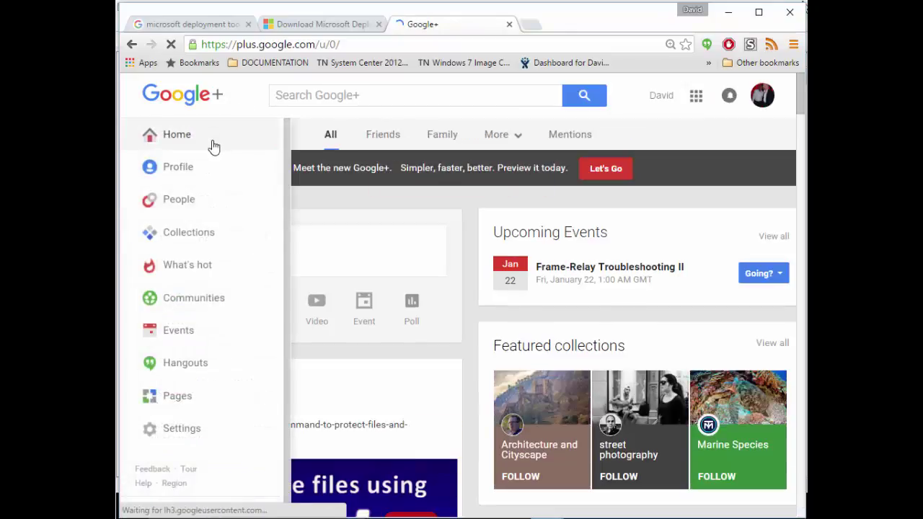
left_click(204, 303)
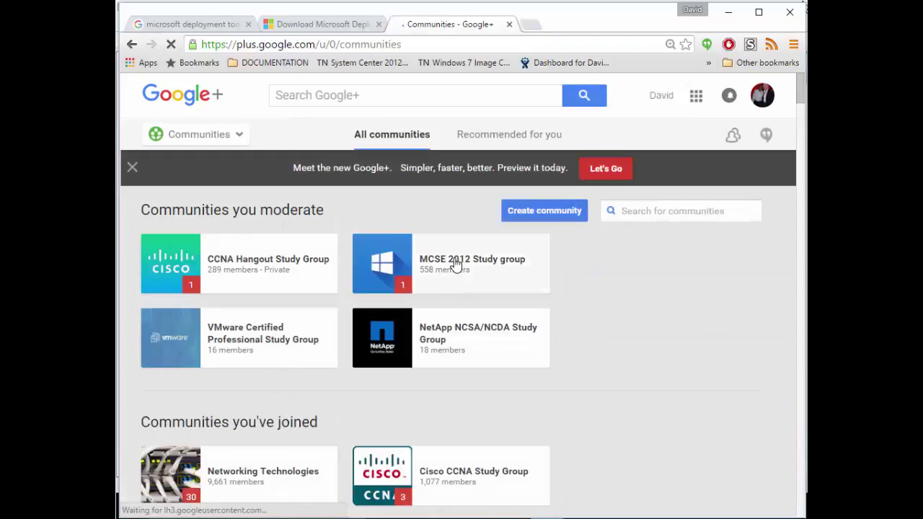
left_click(457, 261)
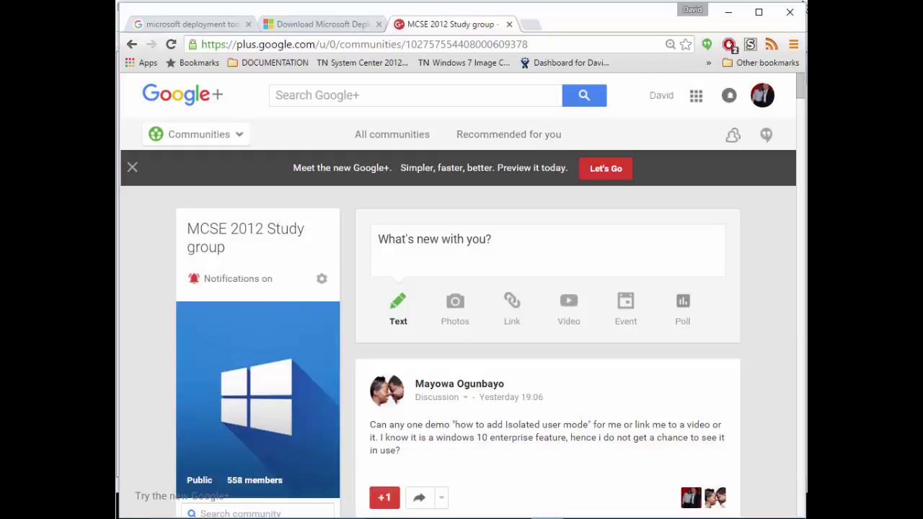
left_click(727, 13)
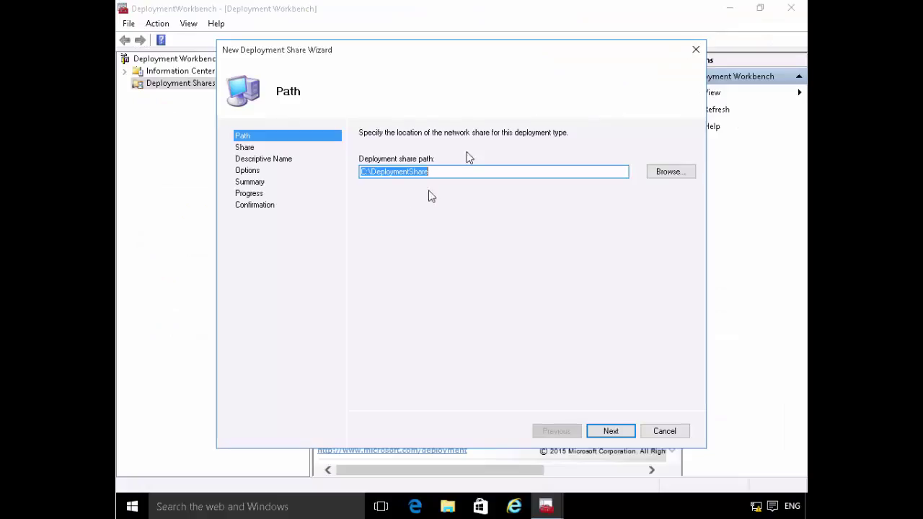
Create the deployment share at C:\DeploymentShare with share name DeploymentShare$, description MDT Deployment Share and the default options.
left_click(473, 173)
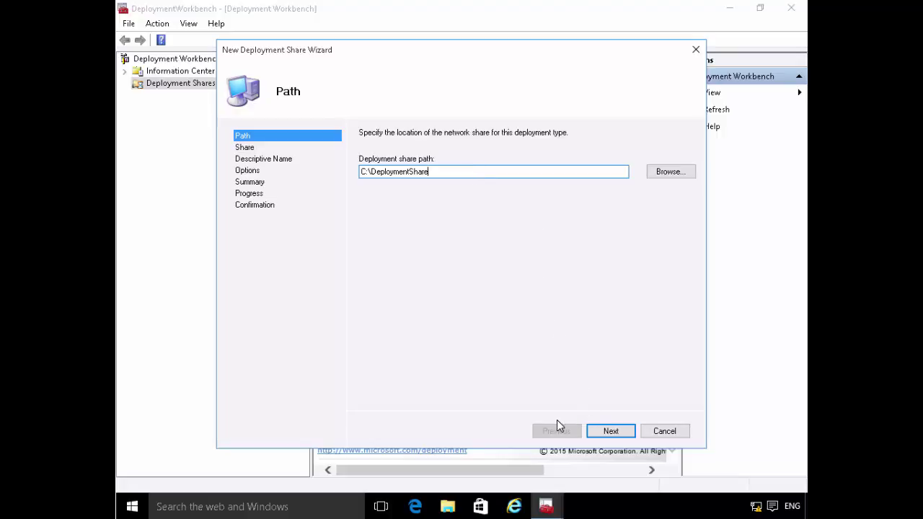
left_click(610, 432)
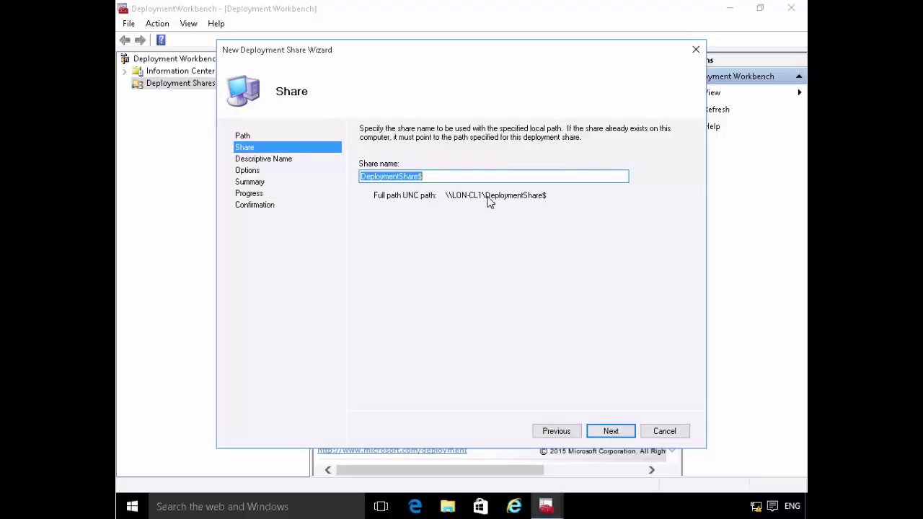
left_click(601, 432)
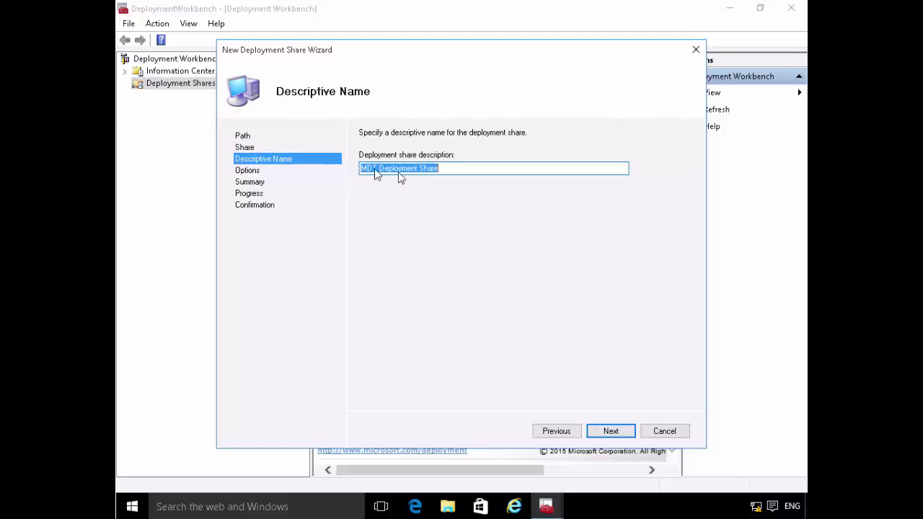
left_click(602, 432)
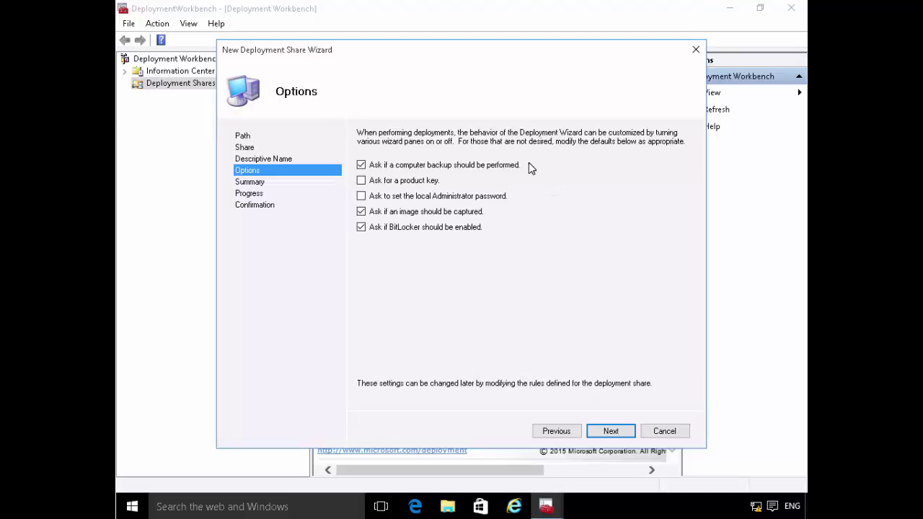
left_click(614, 433)
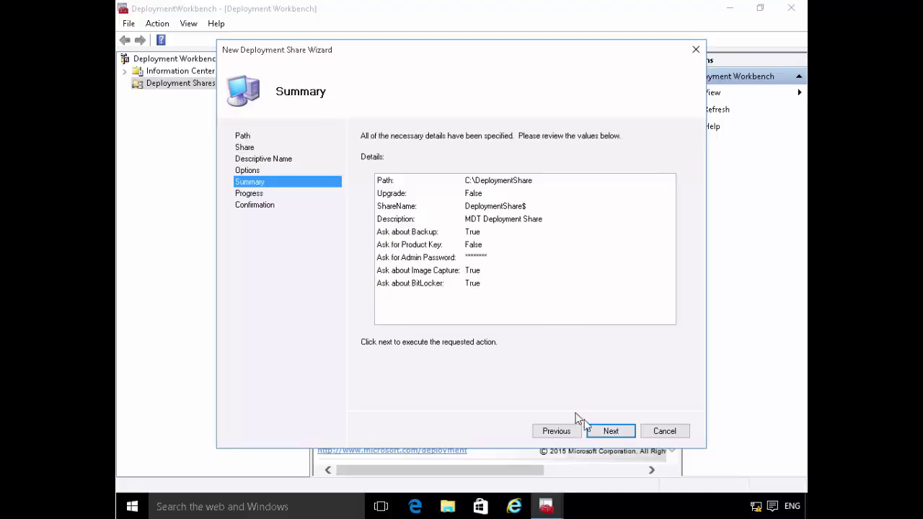
left_click(606, 432)
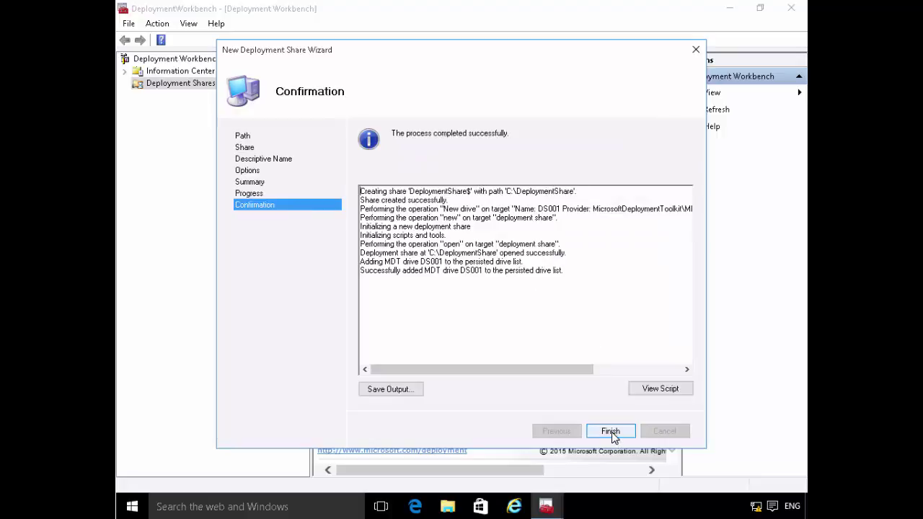
left_click(611, 431)
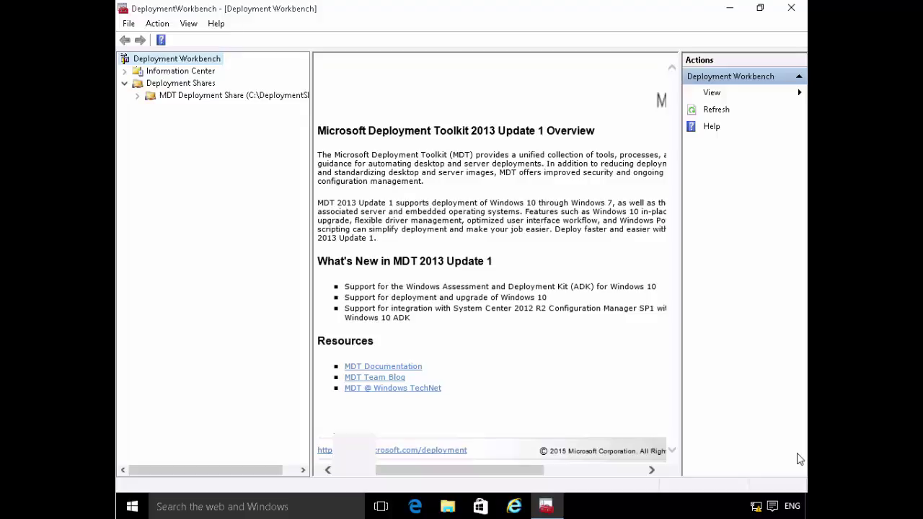
Create a folder named Windows 10 under Operating Systems in the MDT Deployment Share.
left_click(137, 96)
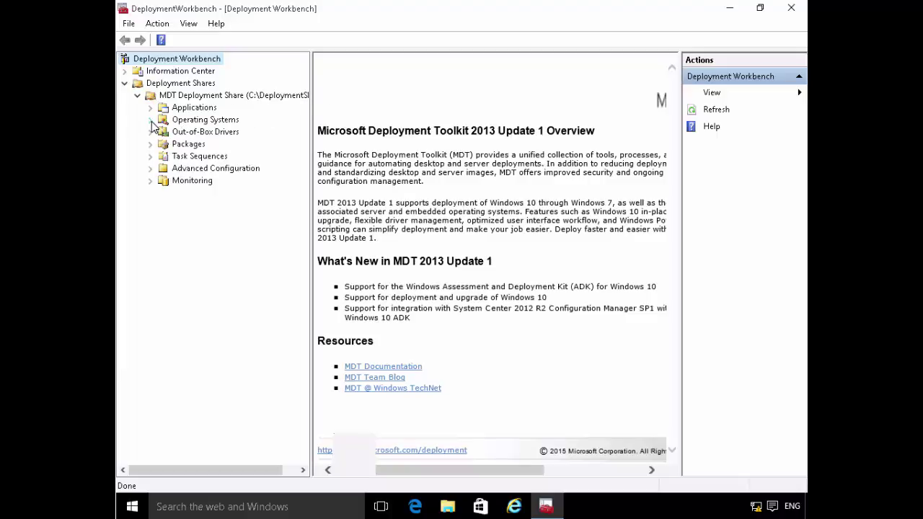
left_click(207, 121)
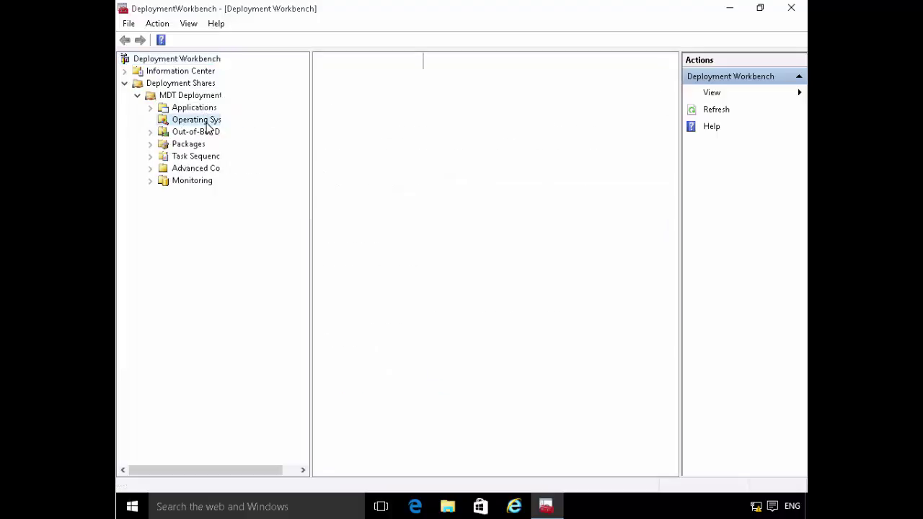
right_click(207, 127)
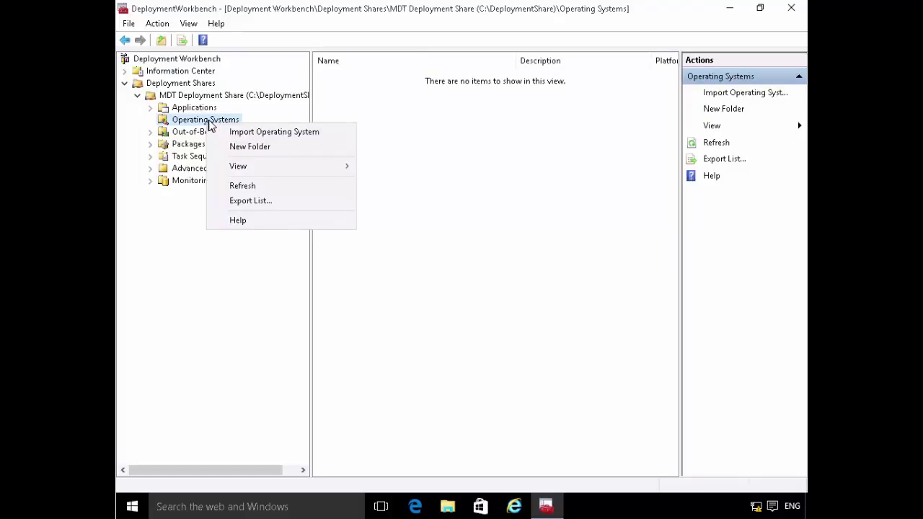
left_click(232, 151)
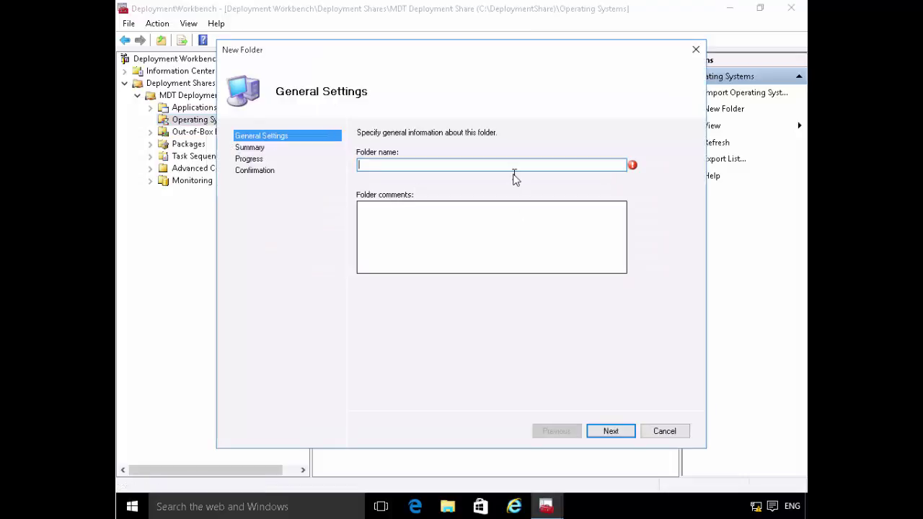
type("Windows 10")
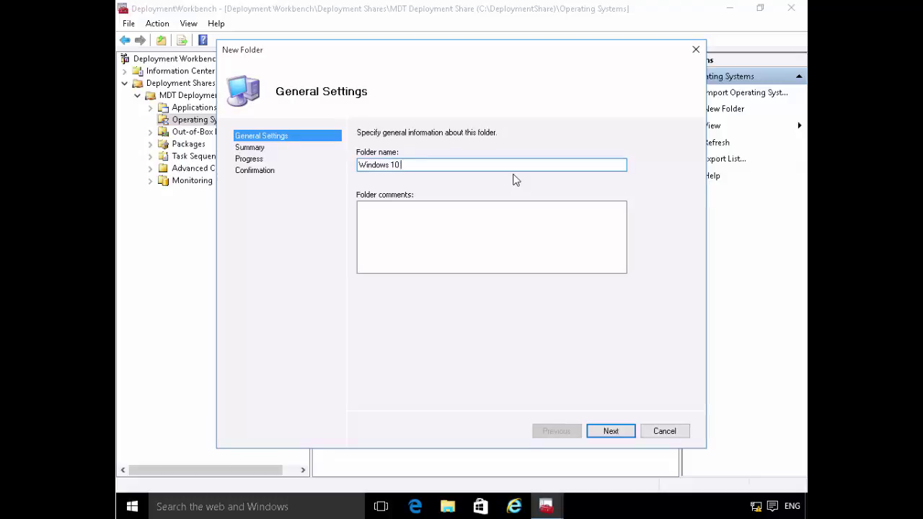
key("BackSpace")
left_click(622, 433)
left_click(621, 433)
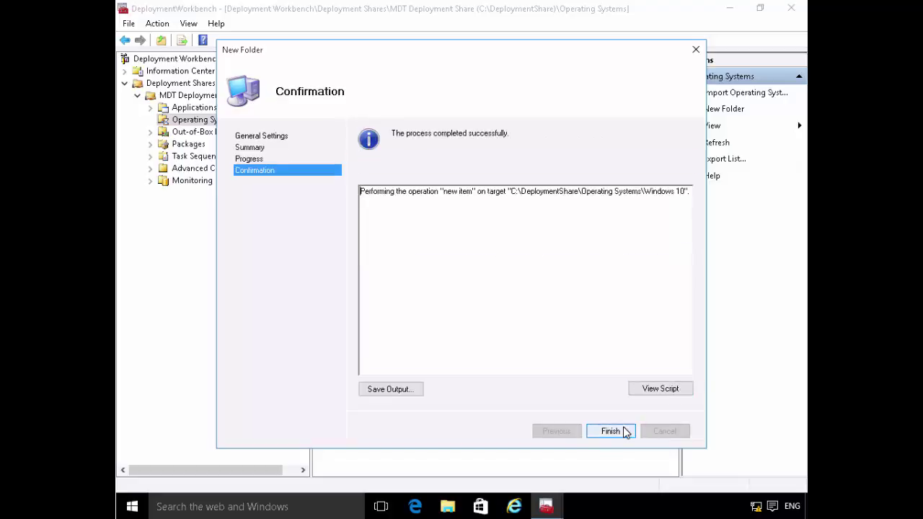
left_click(624, 430)
Start importing an operating system into the Windows 10 folder, using a custom image file as the OS type.
left_click(203, 134)
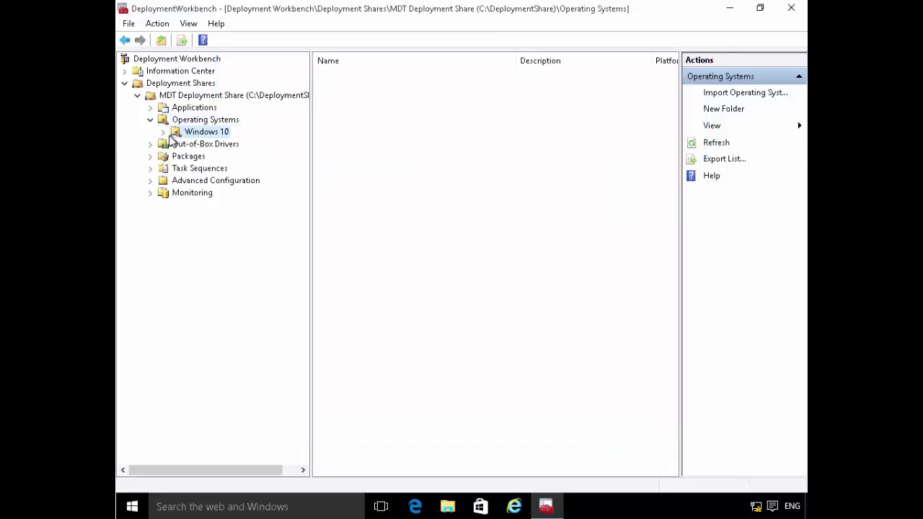
right_click(186, 136)
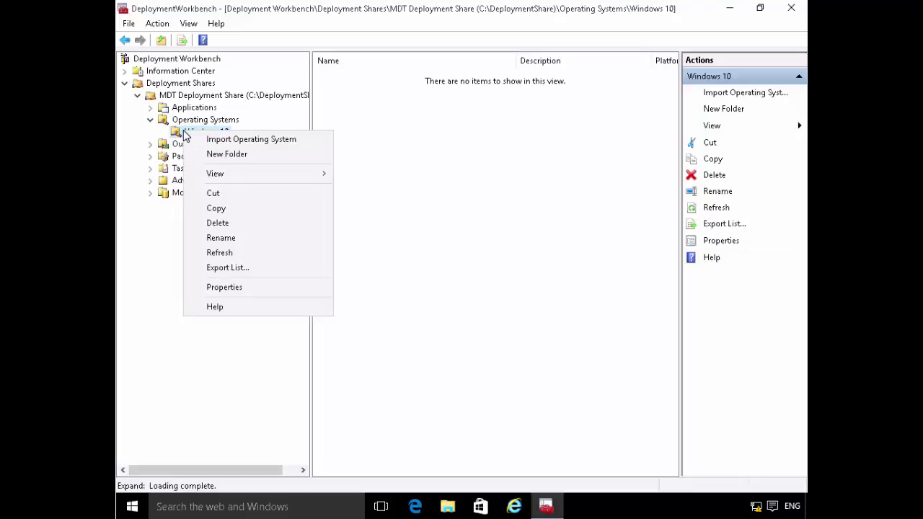
left_click(245, 143)
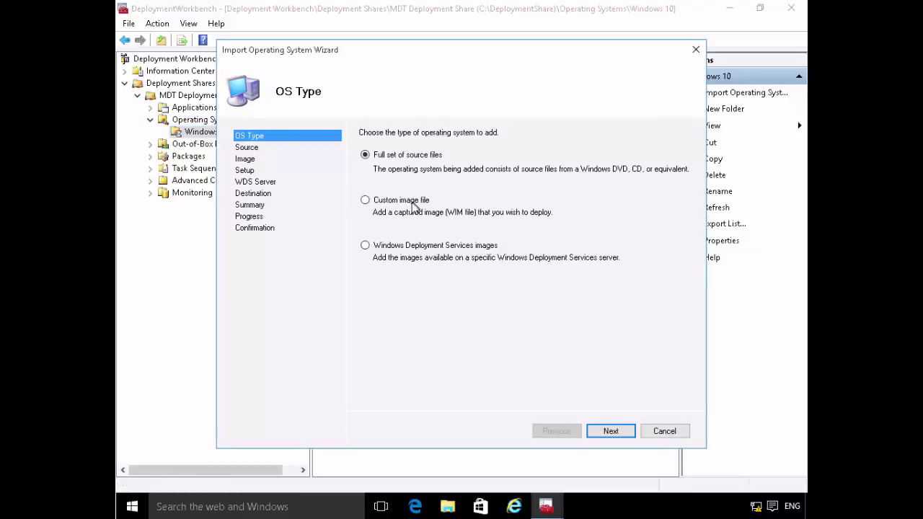
left_click(414, 201)
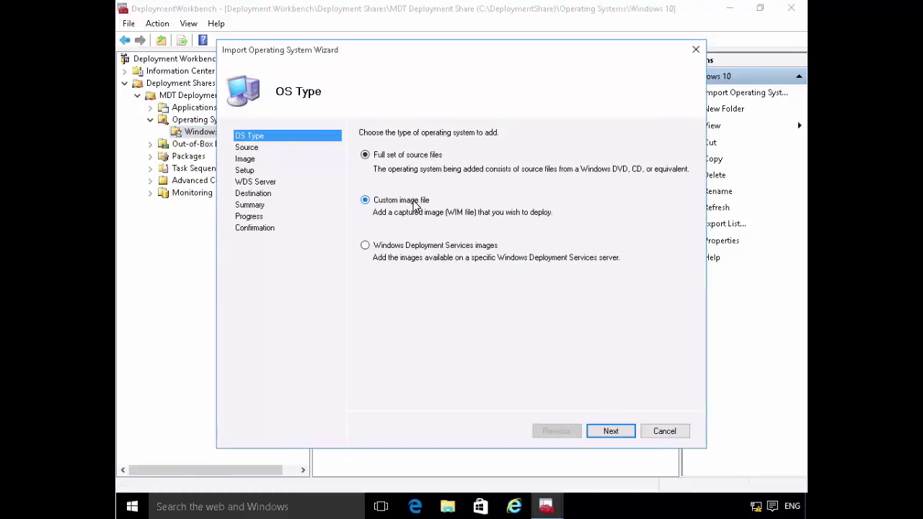
left_click(406, 158)
left_click(395, 201)
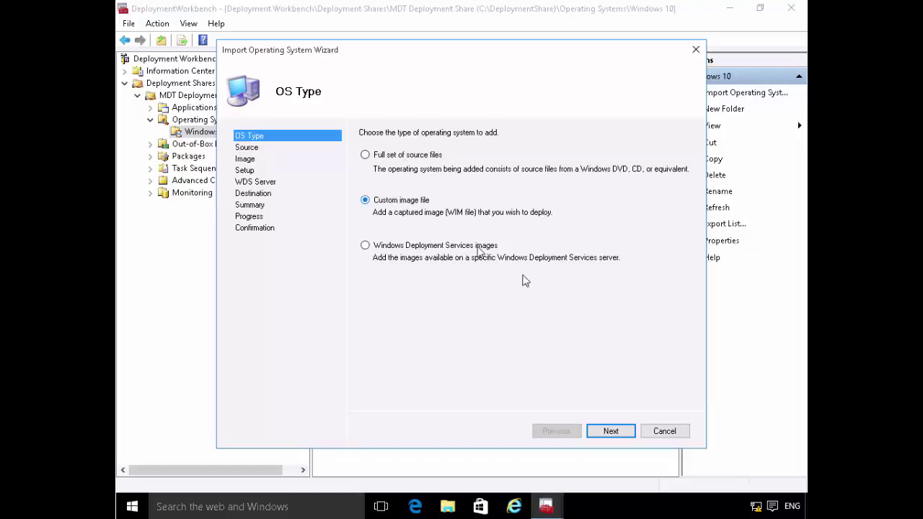
left_click(610, 431)
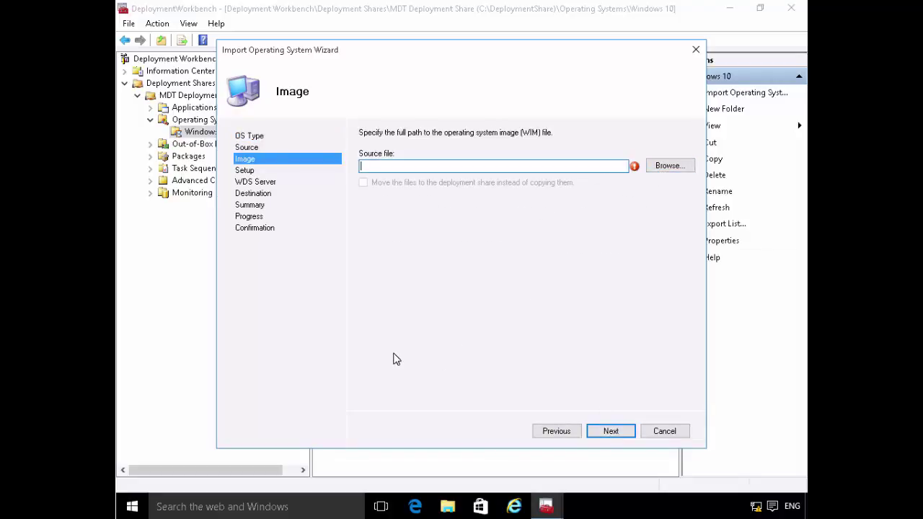
Specify E:\Labfiles\install.wim as the source image file and proceed to the setup files page.
type("E:\\Labfiles")
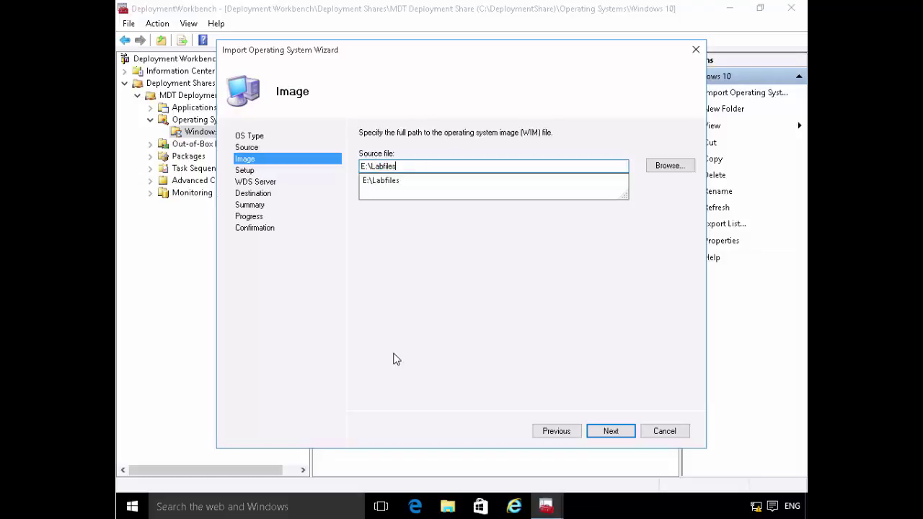
type("\\")
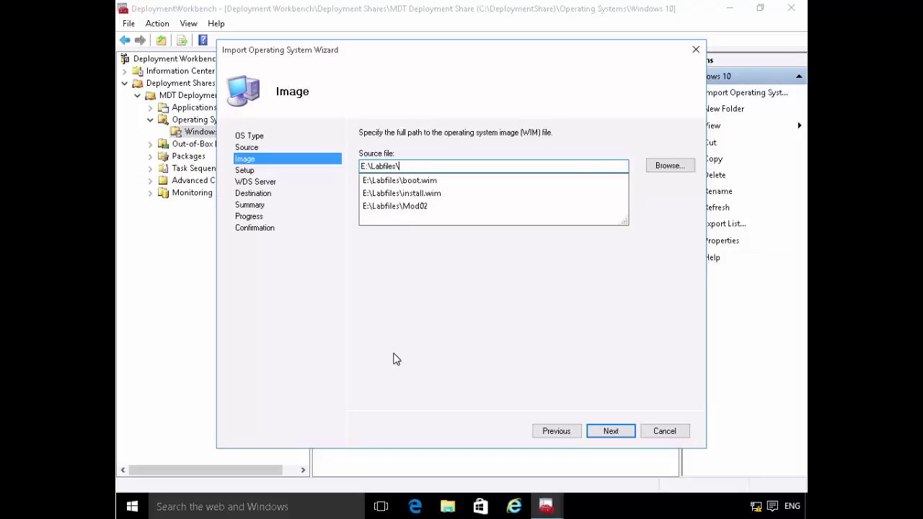
type("in")
key("Down")
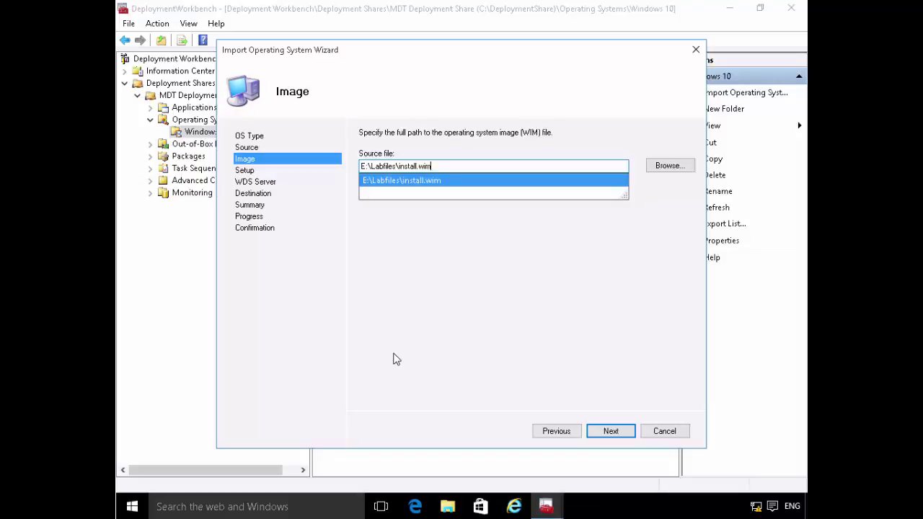
key("Return")
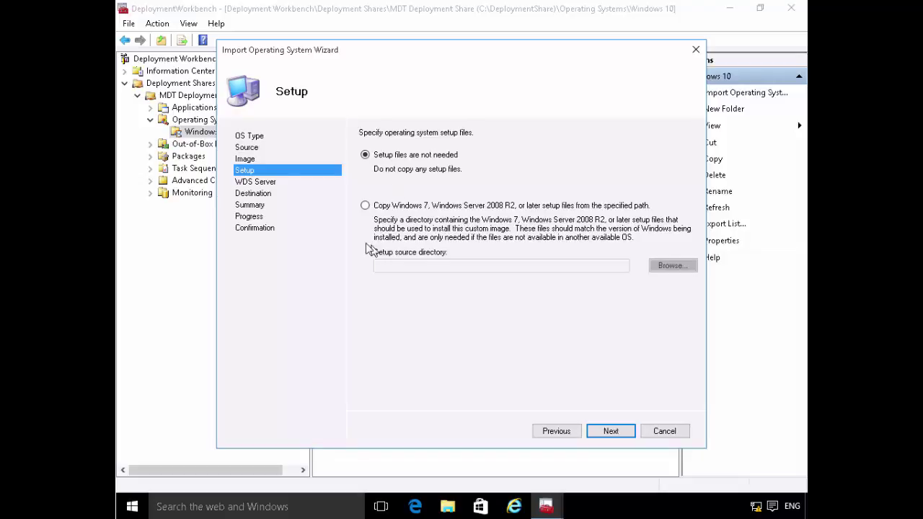
Choose to copy the setup files from a specified path and enter d:\ as the setup source directory.
left_click(371, 208)
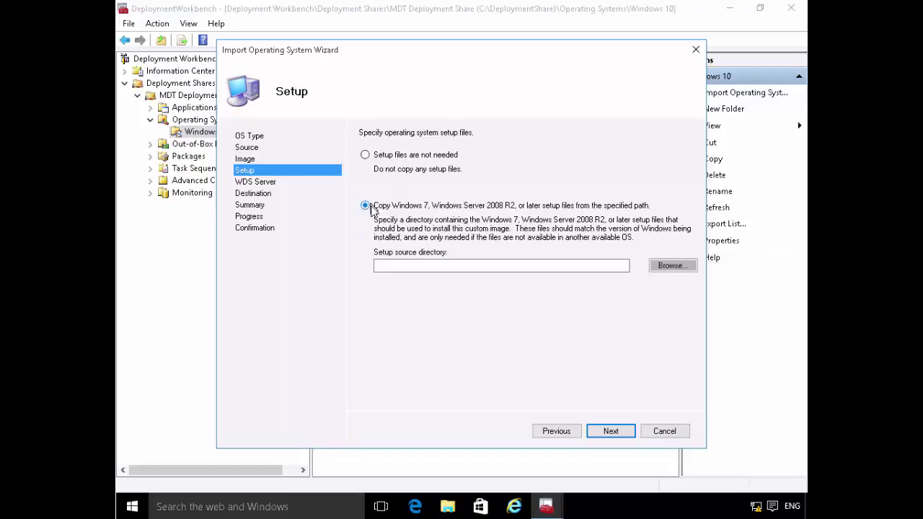
left_click(414, 267)
type("d")
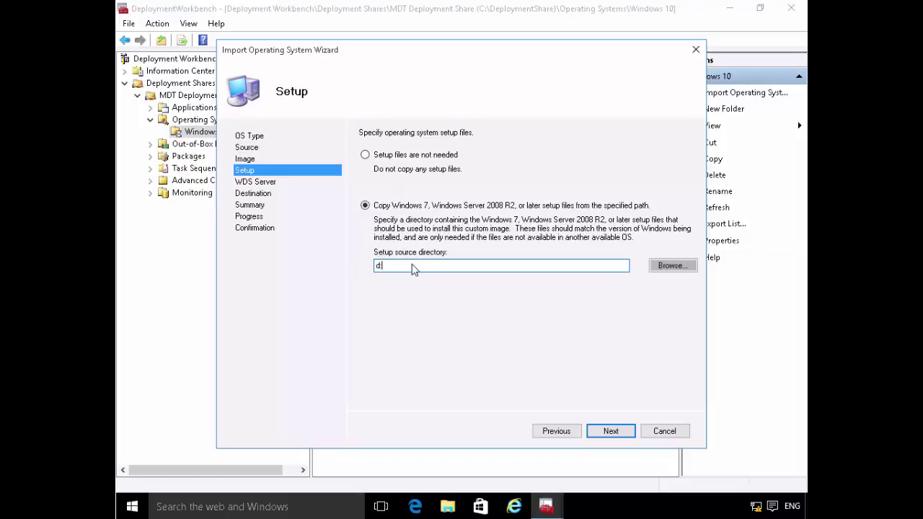
type(":\\")
Switch to File Explorer and view the root contents of the DVD drive (D:), then return to the wizard.
left_click(447, 507)
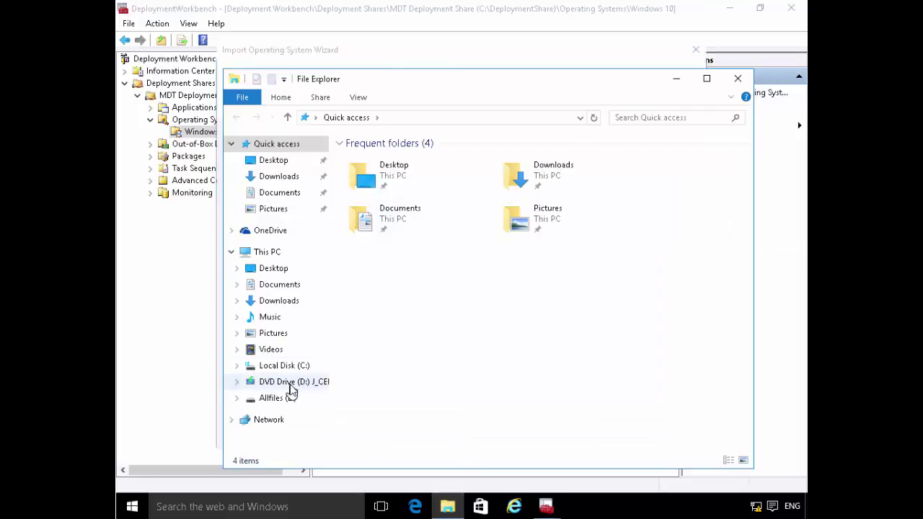
left_click(292, 390)
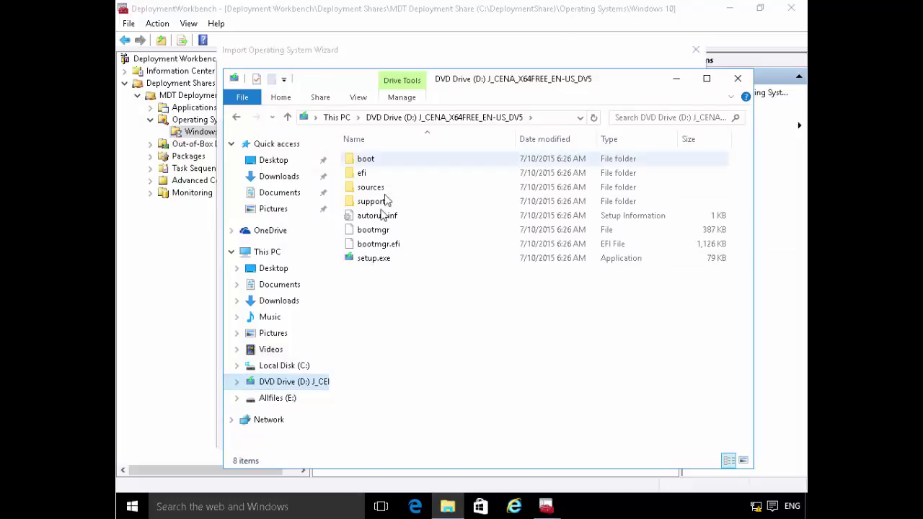
left_click(676, 78)
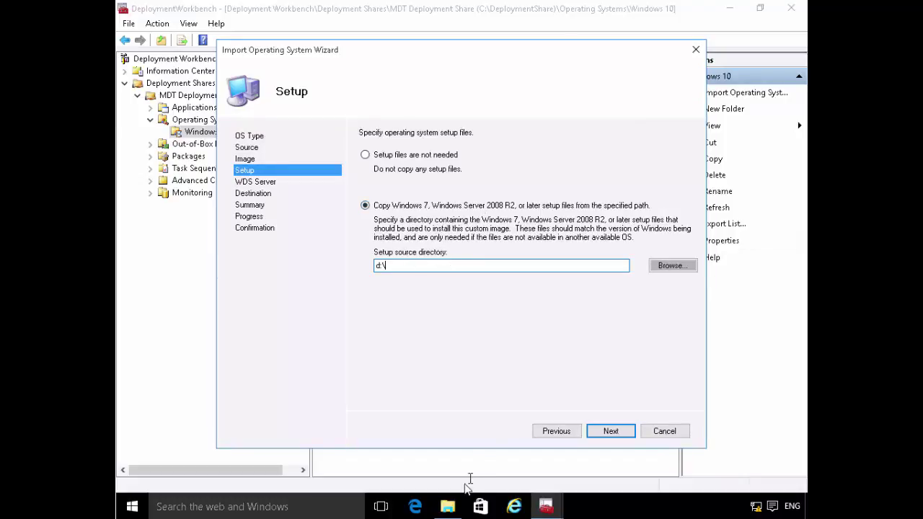
Locate install.wim in the sources folder of DVD drive D: in File Explorer, then return to the wizard.
left_click(448, 505)
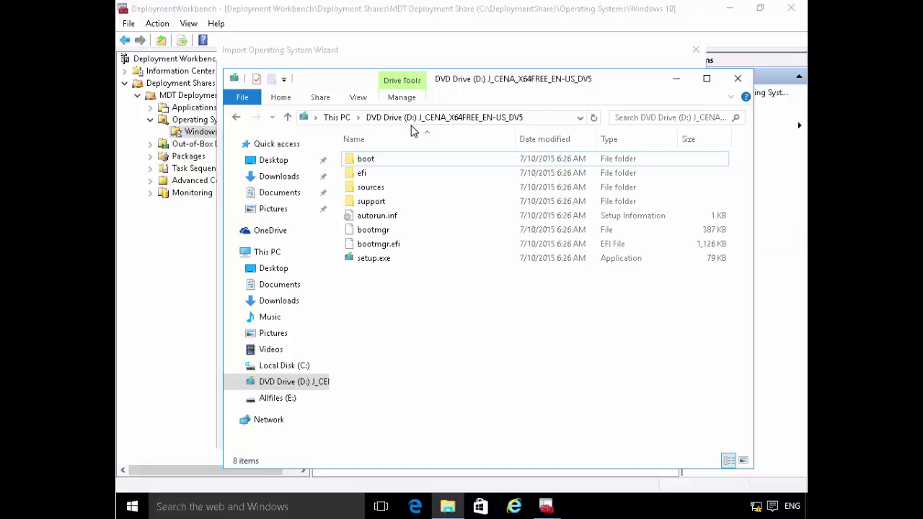
double_click(404, 189)
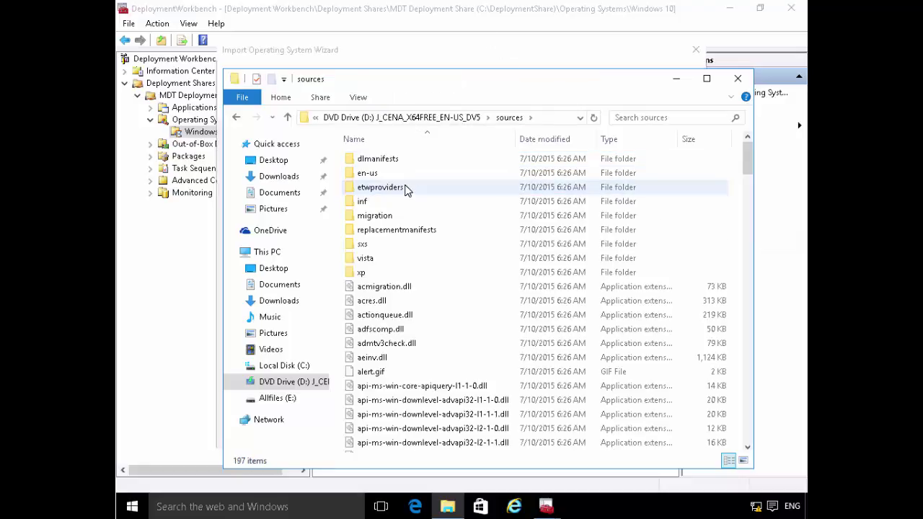
left_click(395, 387)
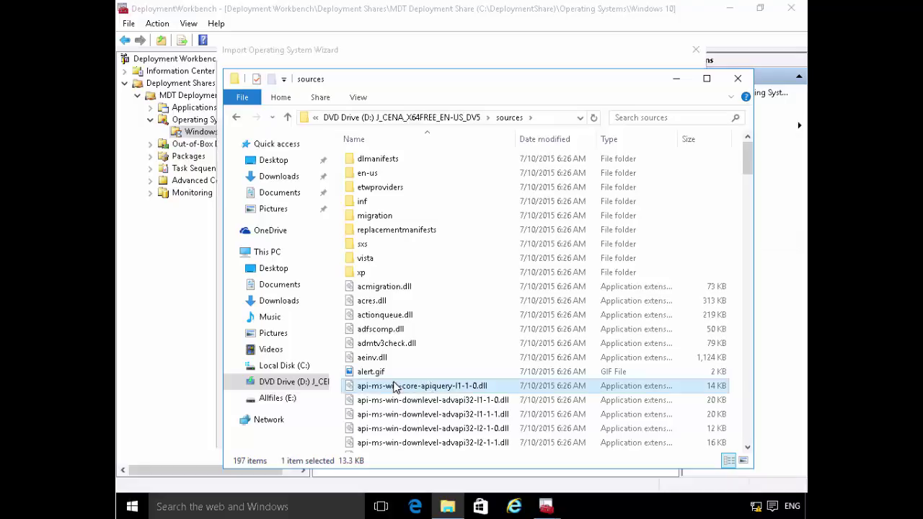
type("ins")
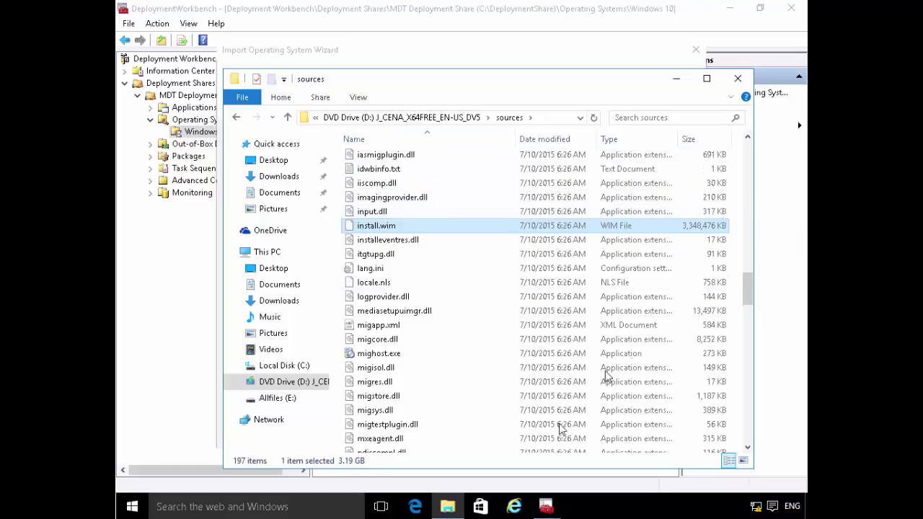
left_click(675, 78)
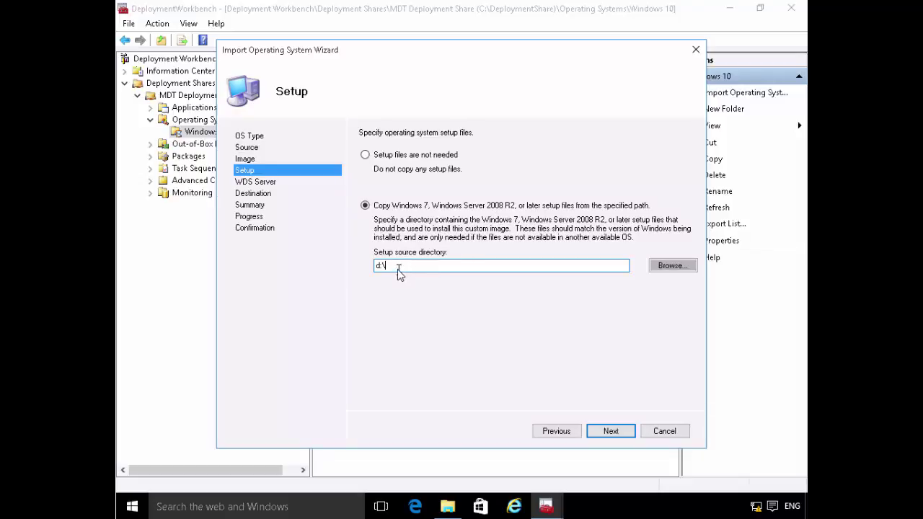
Accept the setup source directory, name the destination directory AdatumWin10, and complete the operating system import.
key("ctrl+a")
left_click(612, 431)
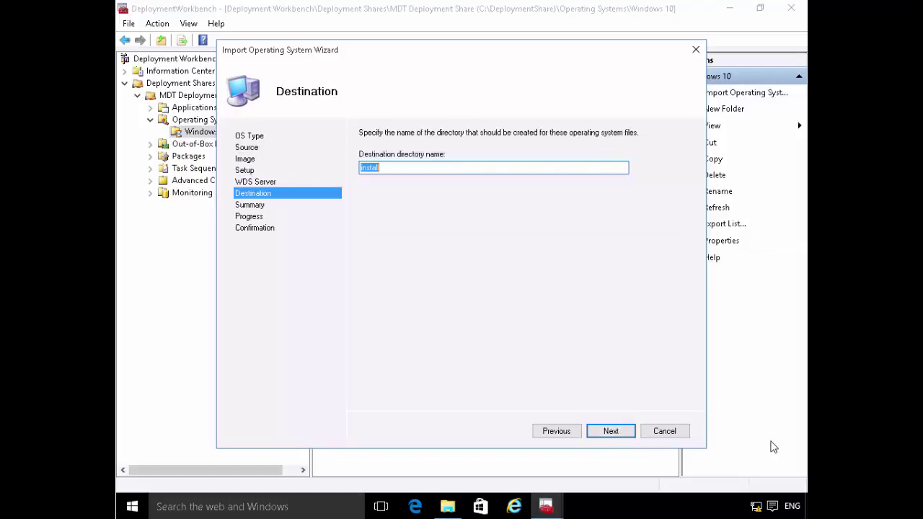
left_click(418, 170)
left_click_drag(413, 168, 335, 159)
type("AdatumWin10")
left_click(620, 434)
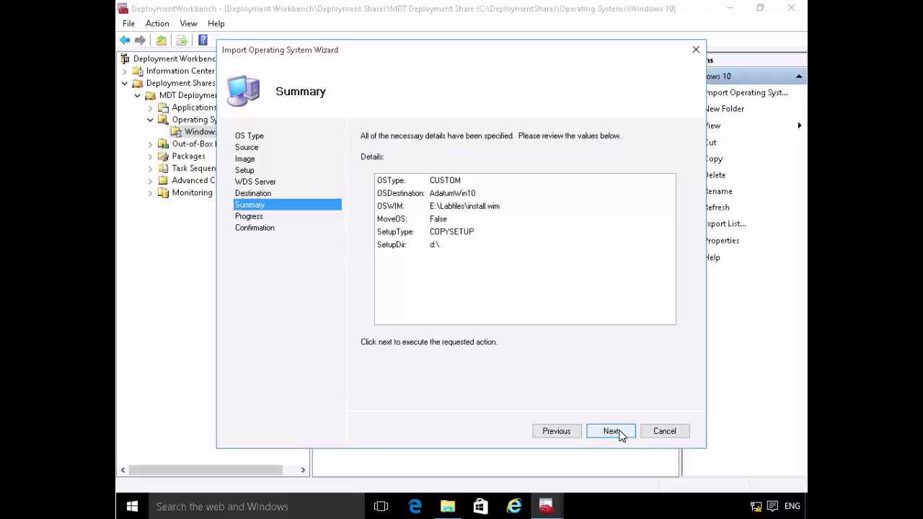
left_click(611, 431)
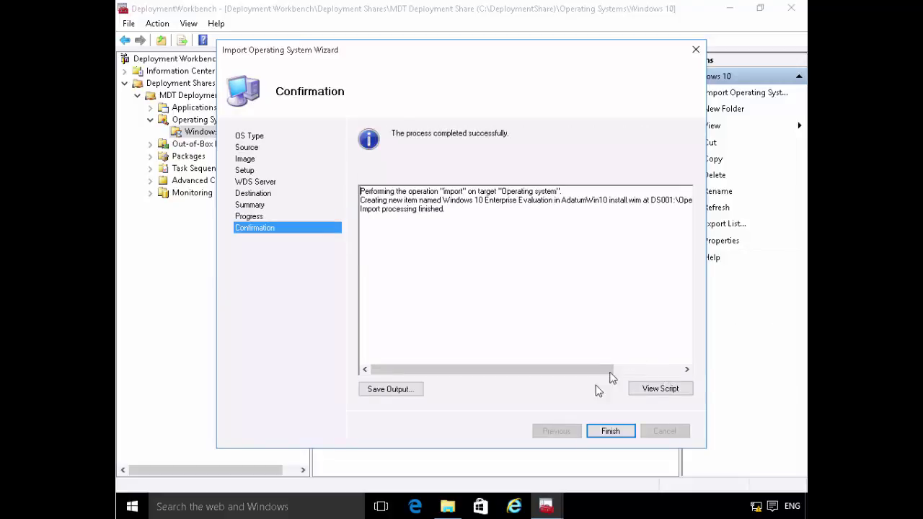
left_click(610, 431)
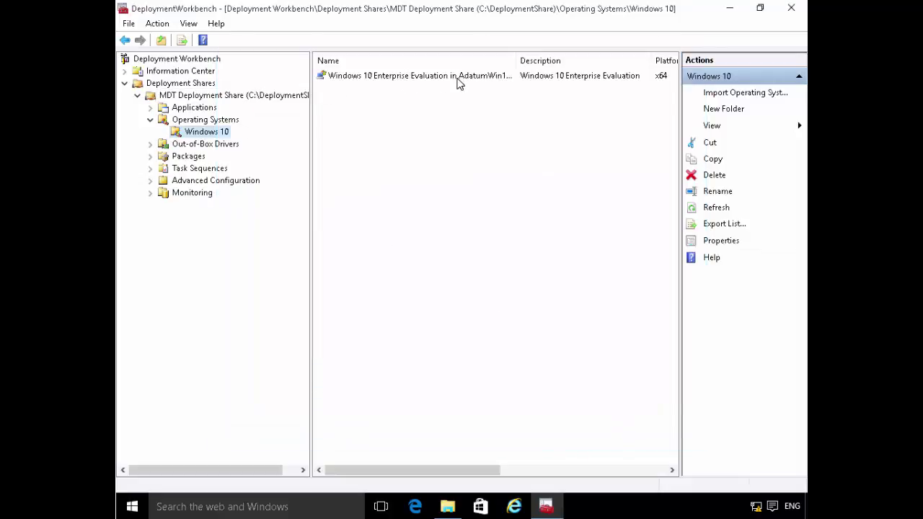
Select the imported Windows 10 Enterprise Evaluation image, widen the Name column to read it, and expand Out-of-Box Drivers.
left_click(457, 79)
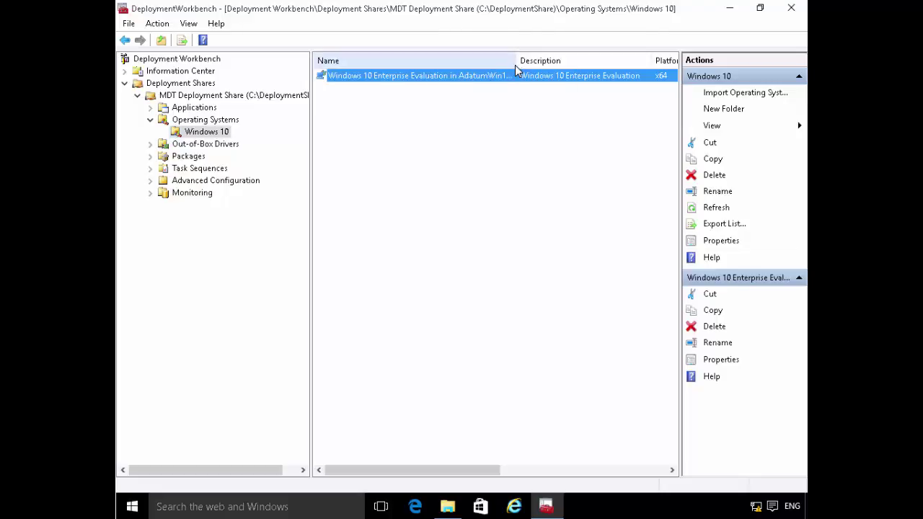
left_click_drag(515, 63, 533, 63)
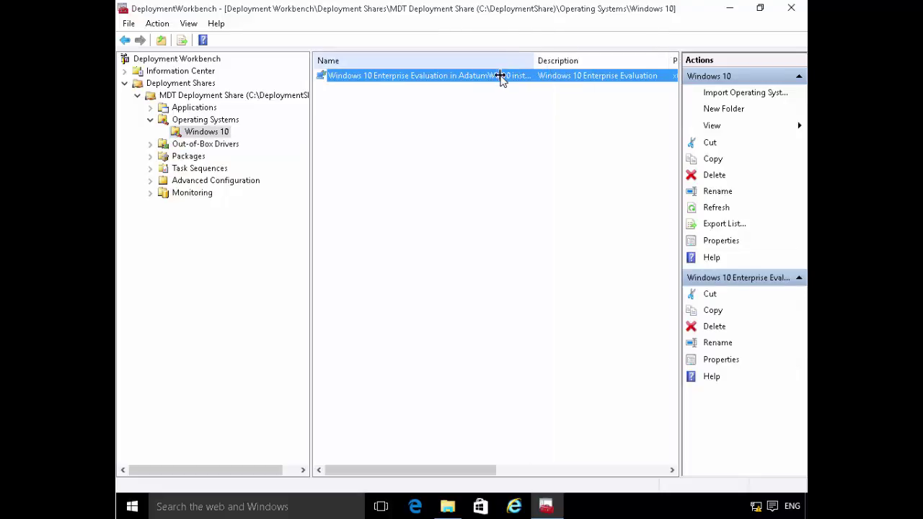
left_click(150, 144)
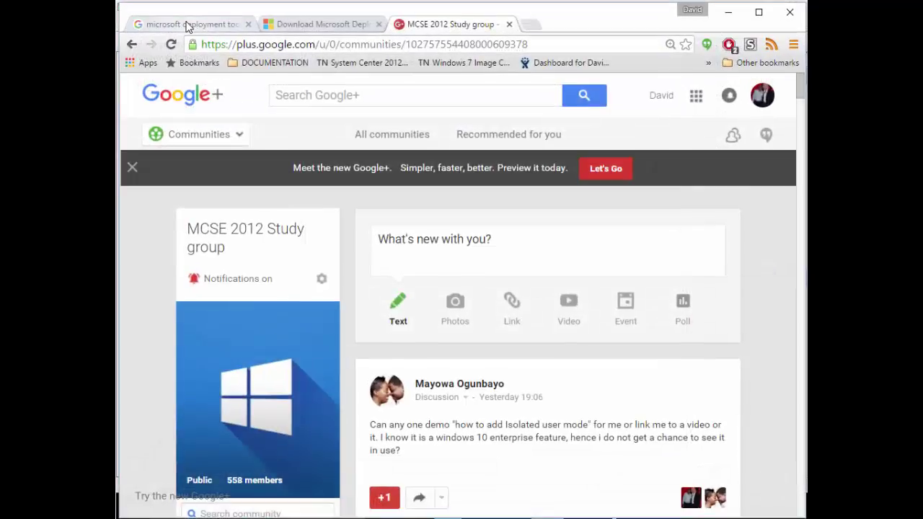
Switch to Chrome, search Google for lenovo driver packs, and open the Lenovo SCCM and MDT package result in a new tab.
left_click(186, 27)
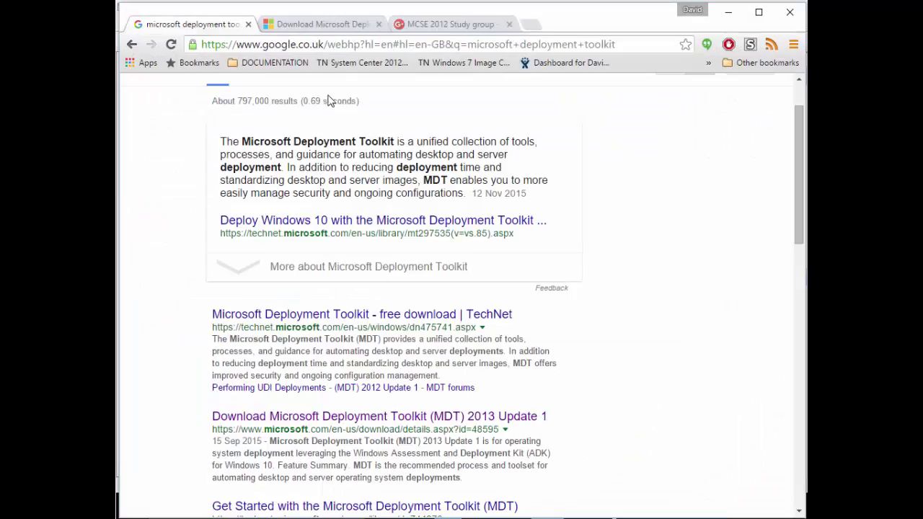
triple_click(353, 92)
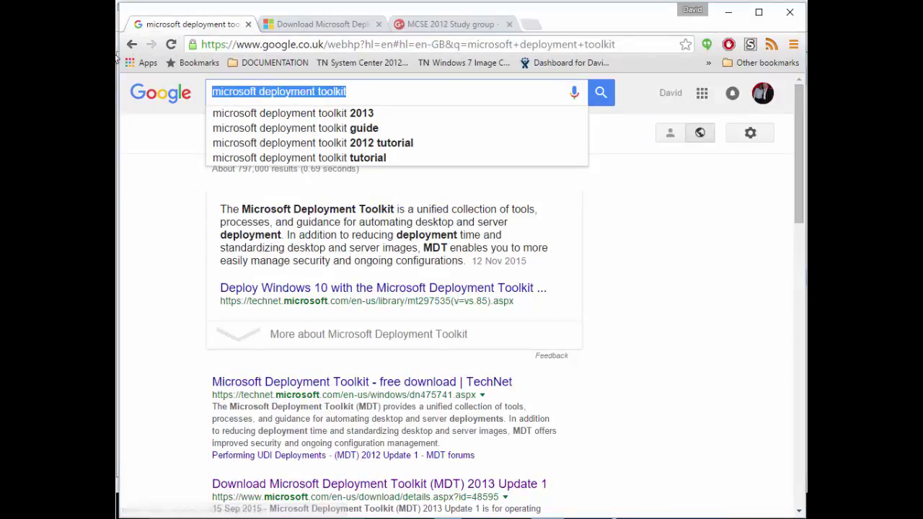
type("lenovo ")
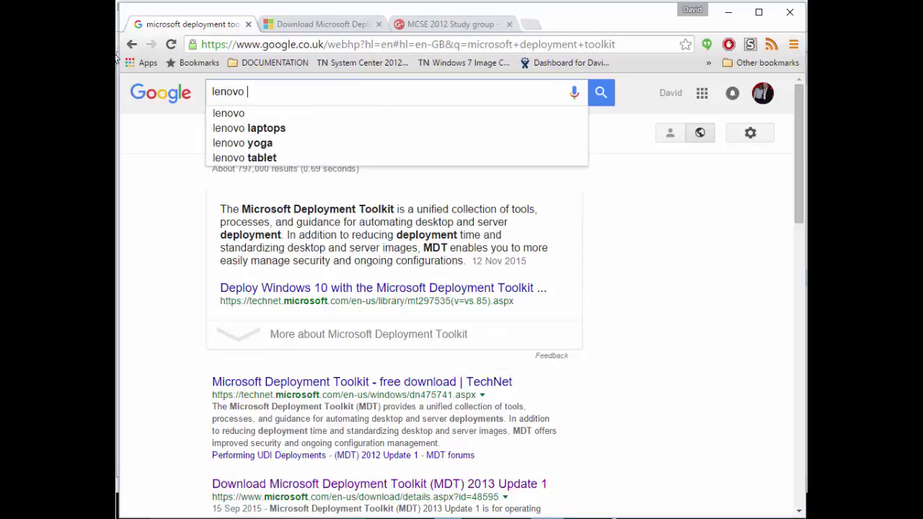
type("driver packs")
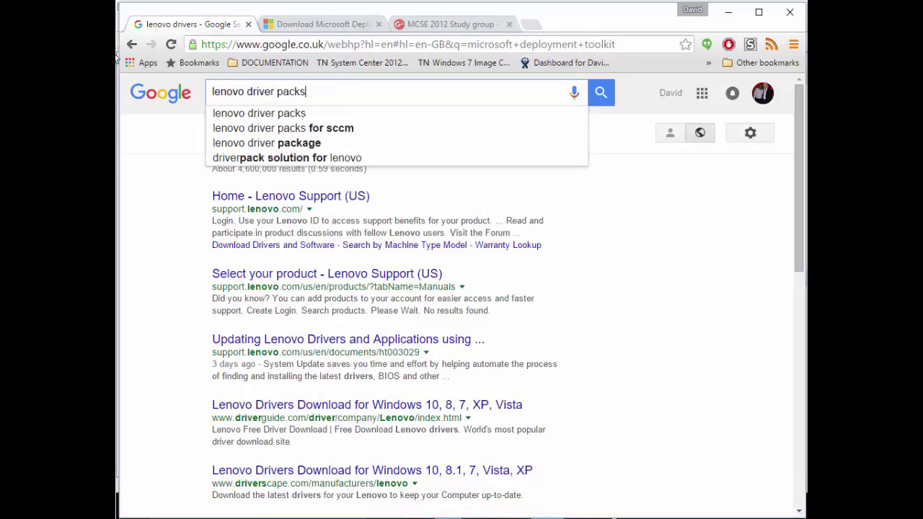
key("Return")
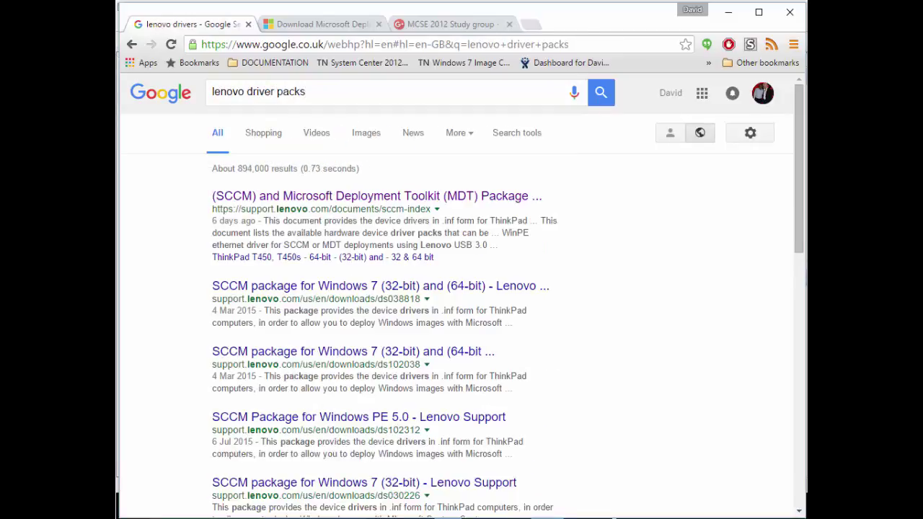
right_click(315, 202)
left_click(339, 205)
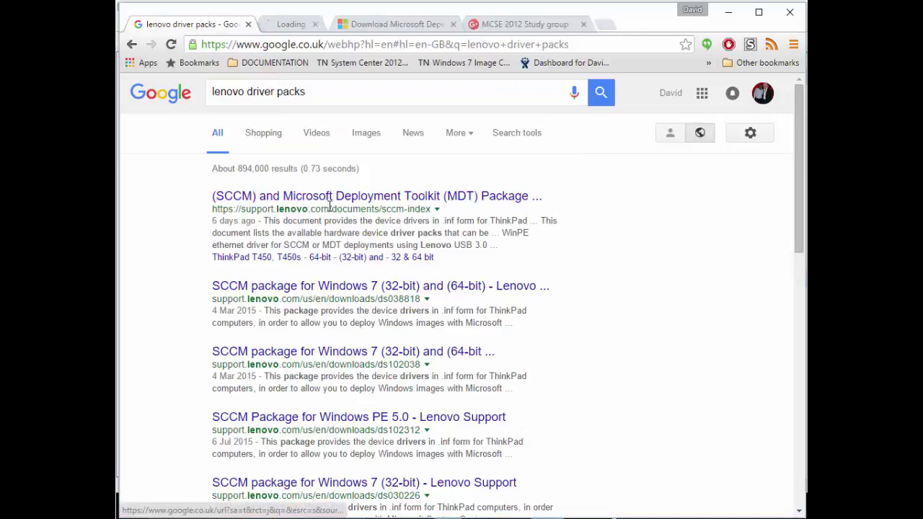
Search Google for dell driver packs and open the Dell Command | Deploy driver packs result in a new tab.
left_click(247, 92)
key("ctrl+shift+Left")
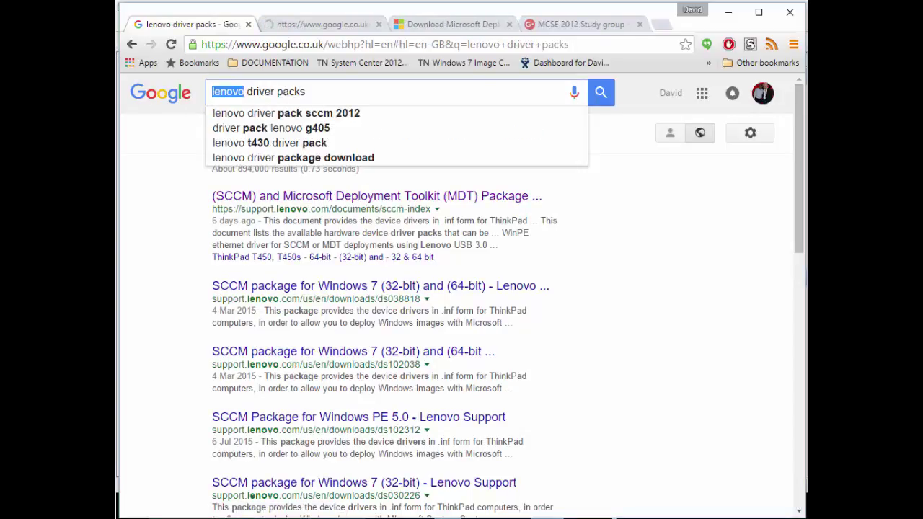
type("dell")
key("Return")
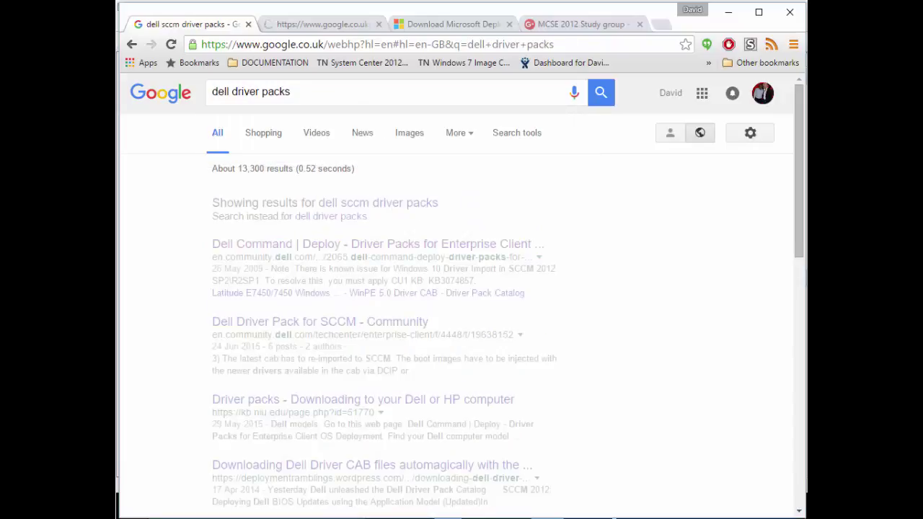
right_click(345, 199)
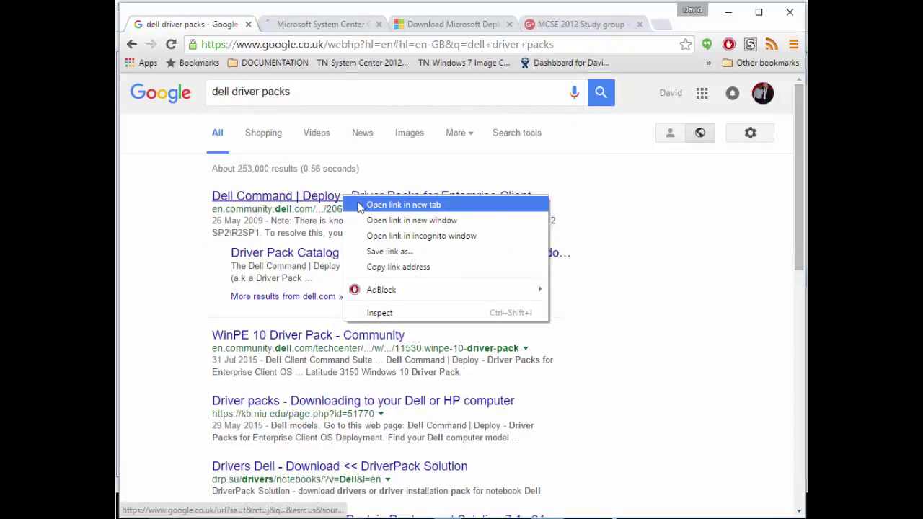
left_click(360, 205)
Review the WinPE boot image packs and the Windows driver packs by model on Lenovo's SCCM and MDT package index page.
left_click(304, 23)
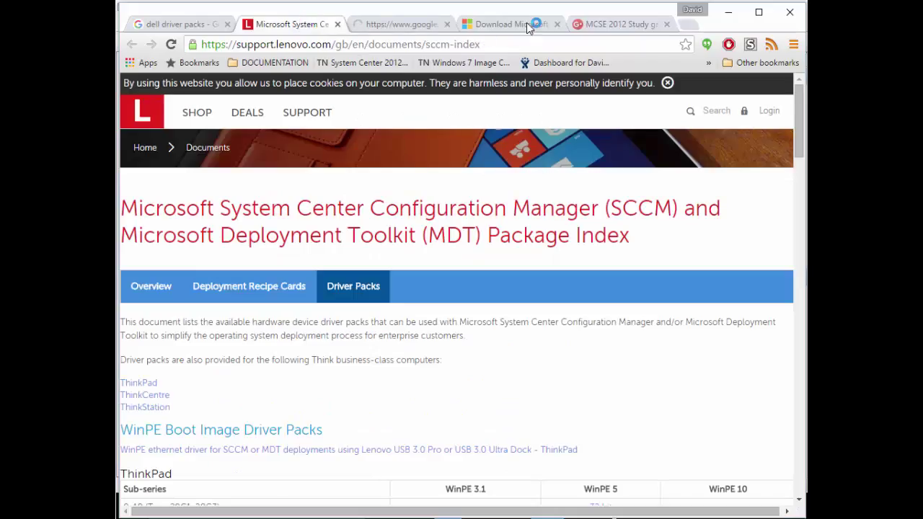
scroll(375, 389, "down", 3)
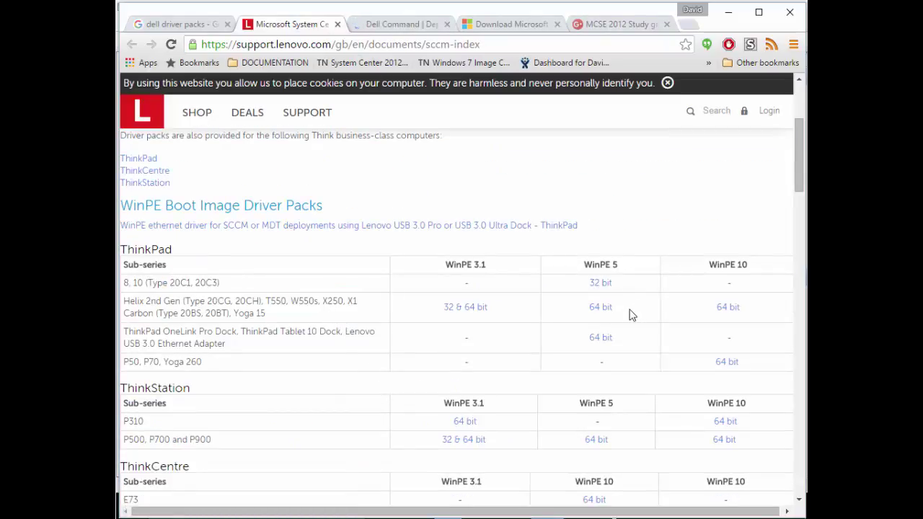
scroll(450, 308, "down", 2)
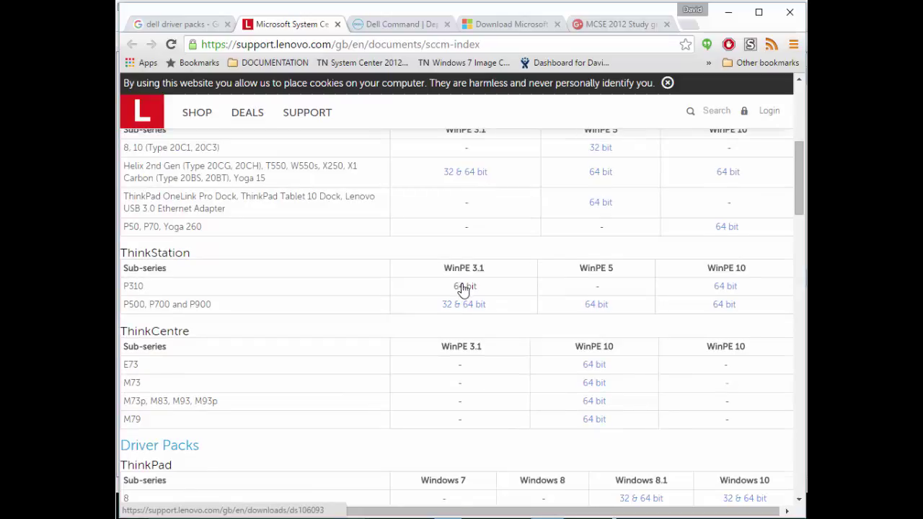
scroll(463, 289, "down", 3)
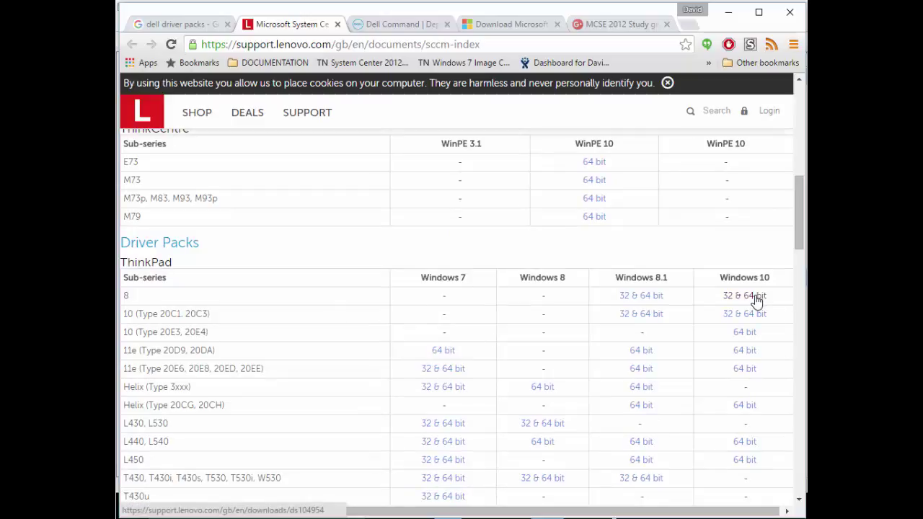
scroll(753, 306, "down", 5)
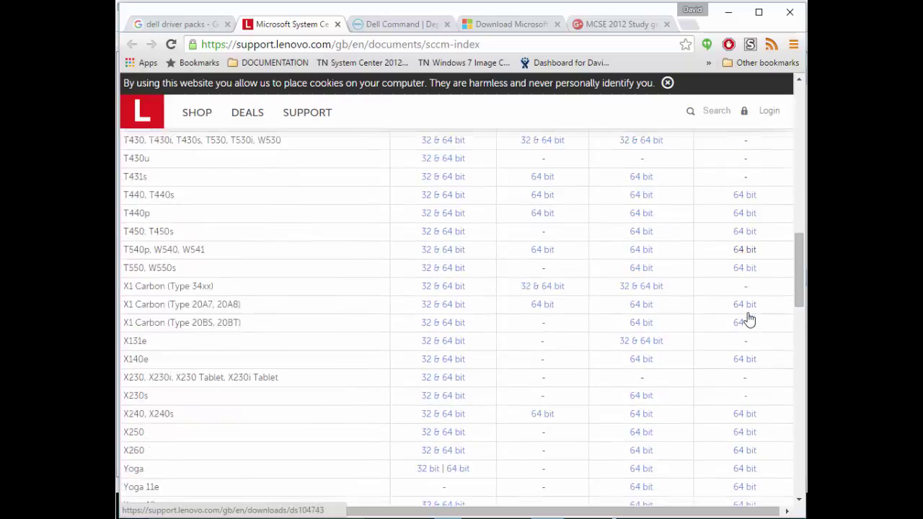
scroll(747, 319, "down", 6)
Review the driver CABs by system model and Windows version on the Dell Command | Deploy page.
left_click(388, 22)
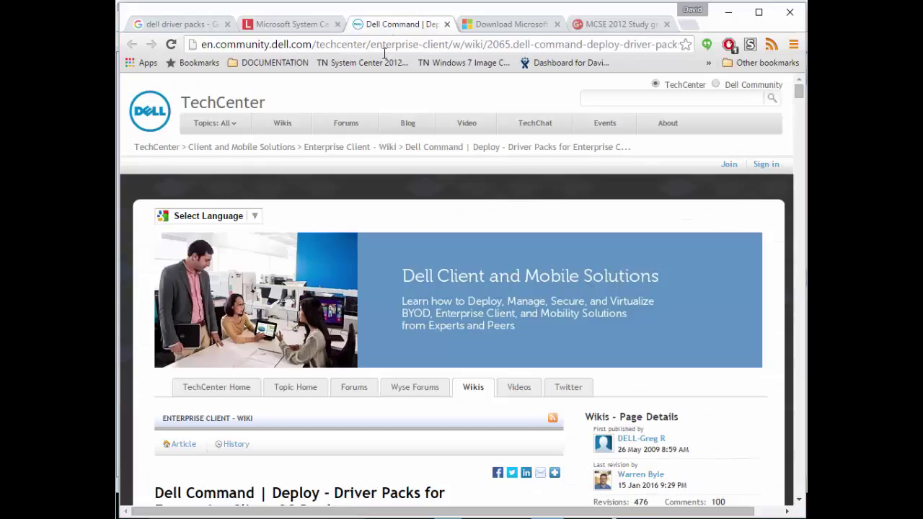
scroll(383, 235, "down", 15)
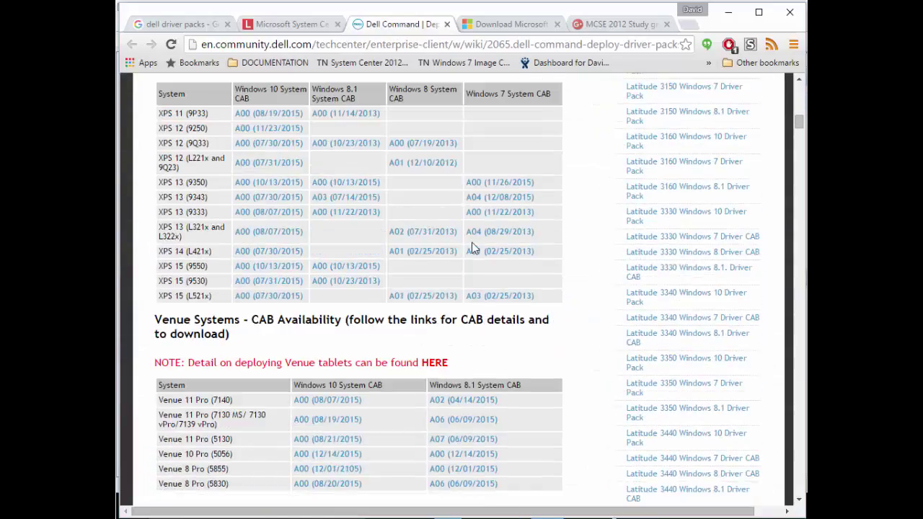
scroll(472, 248, "down", 7)
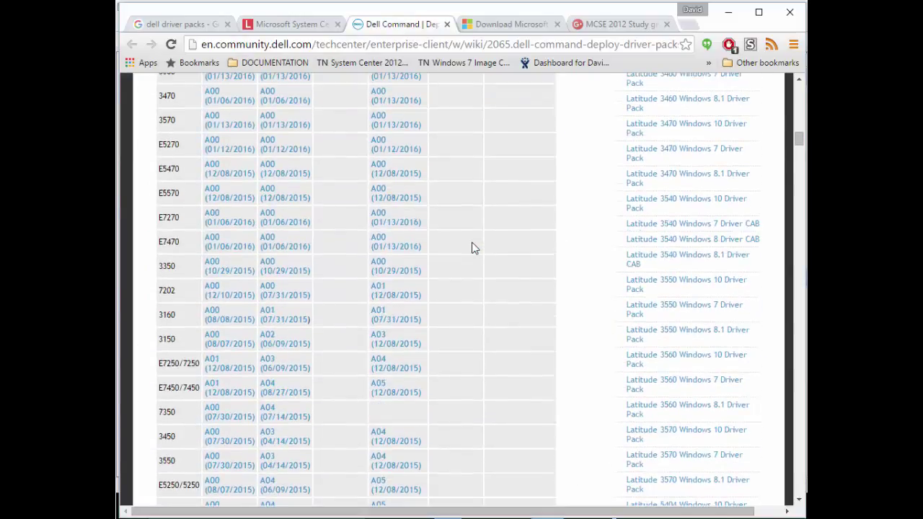
scroll(472, 248, "down", 10)
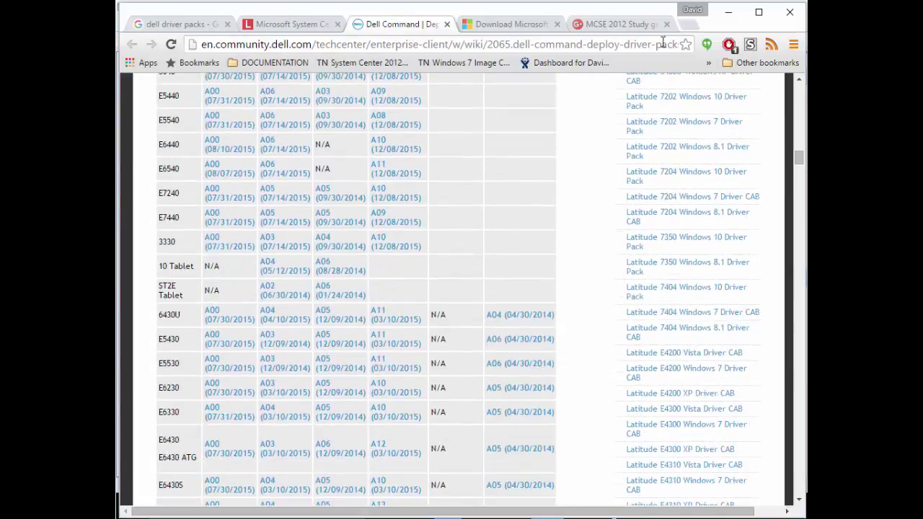
Leave the Dell driver pack page and switch back to Deployment Workbench.
scroll(412, 175, "up", 18)
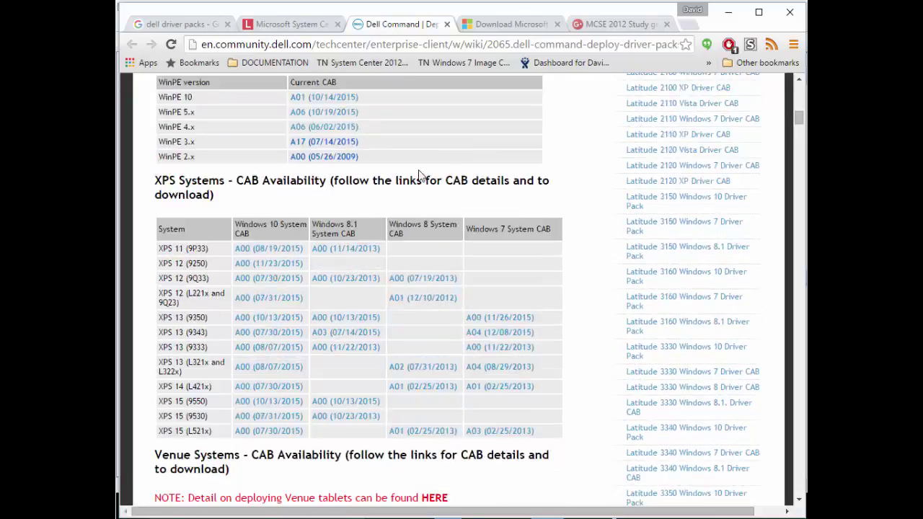
scroll(419, 173, "up", 20)
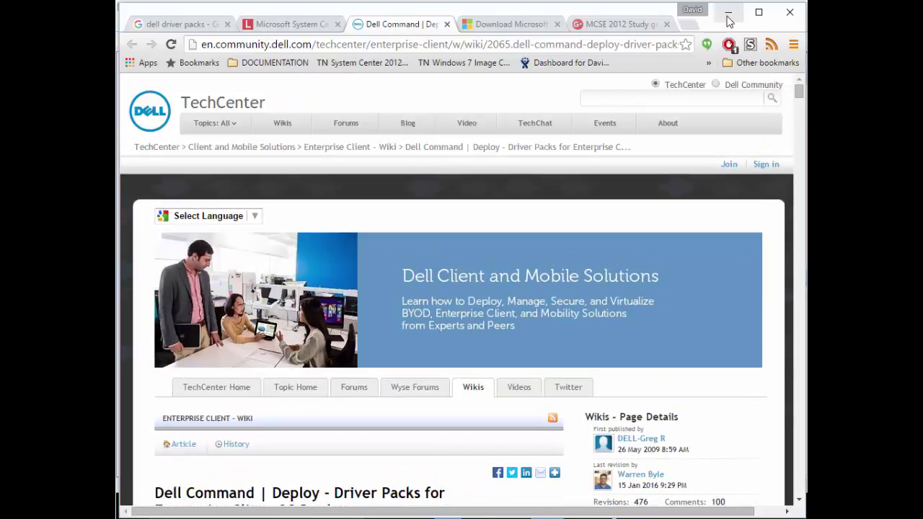
left_click(729, 20)
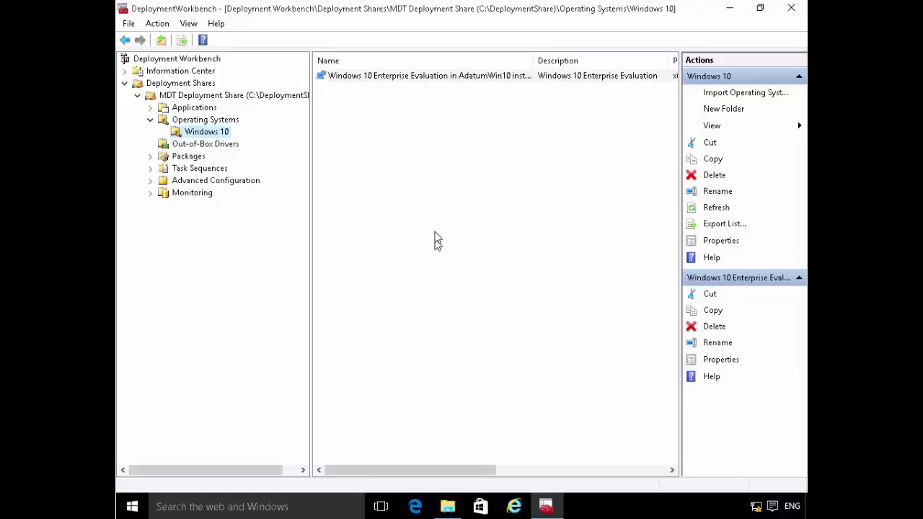
Create a folder named Intellipoint Drivers under Out-of-Box Drivers in the MDT deployment share.
left_click(181, 147)
right_click(182, 148)
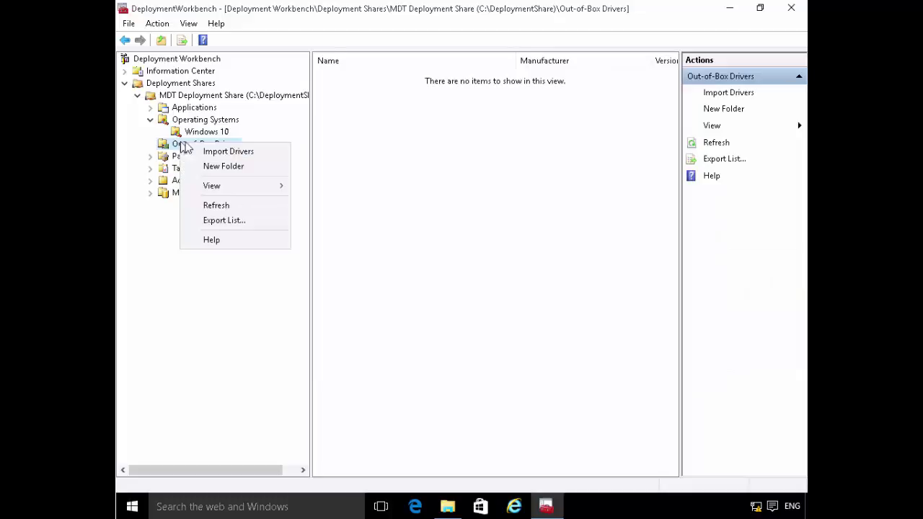
left_click(221, 167)
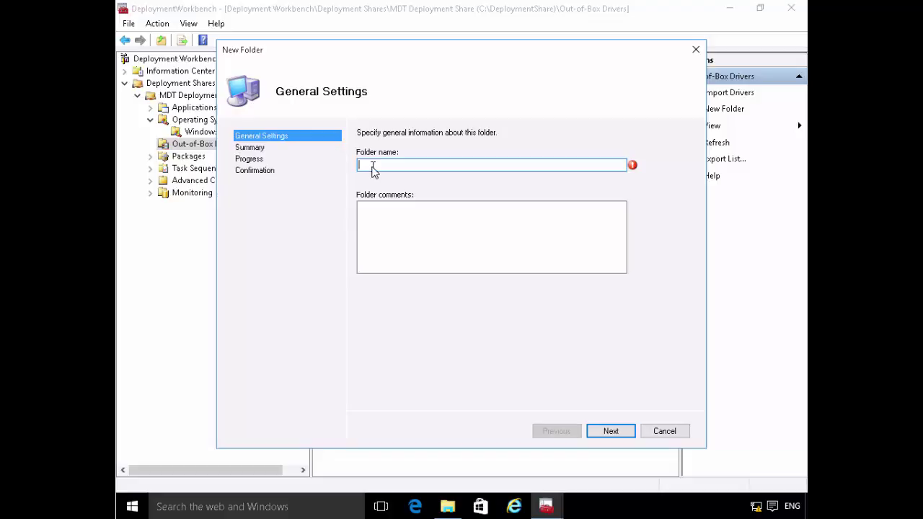
type("Intellipoint Drivers")
left_click(611, 433)
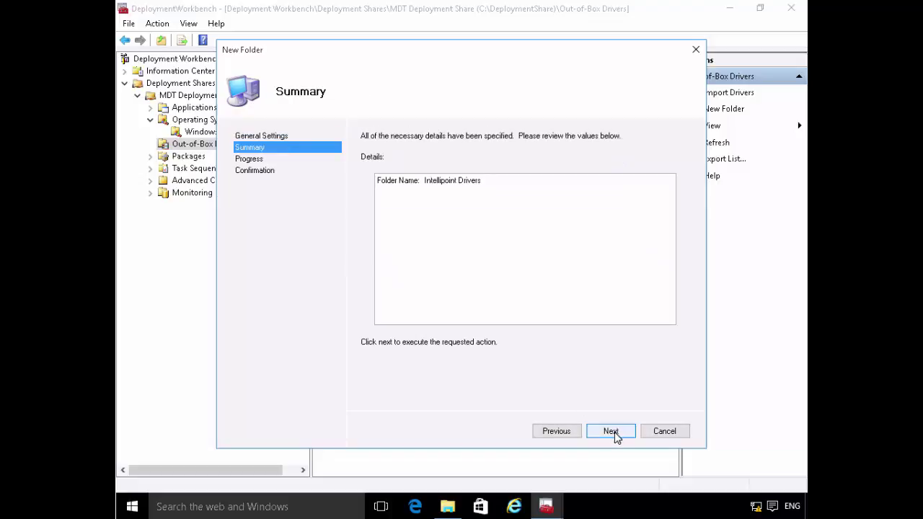
left_click(614, 432)
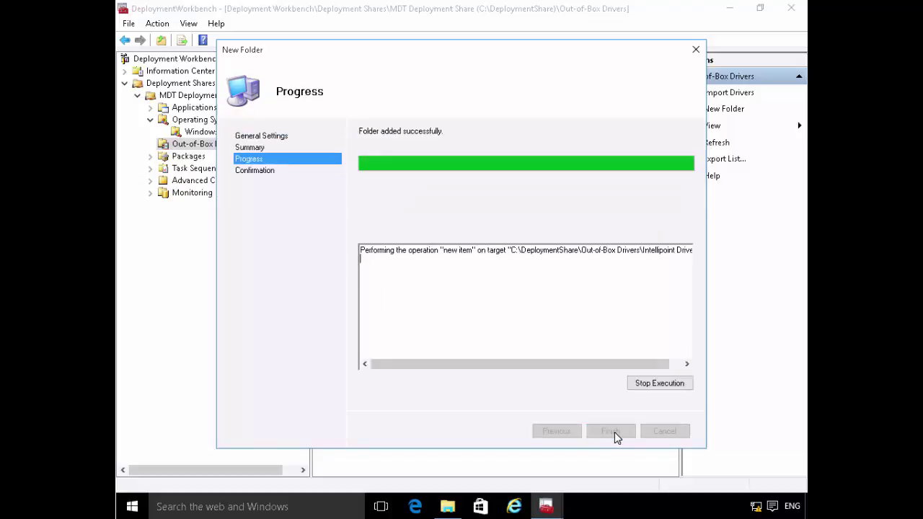
left_click(611, 431)
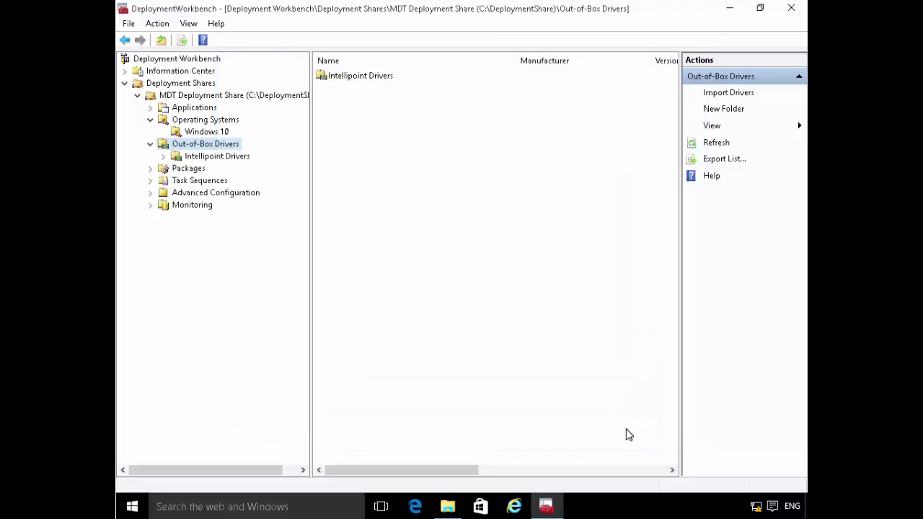
Start a driver import into the Intellipoint Drivers folder with source directory \\lon-dc1\e$\labfiles\Mod02\Drivers\point64 and continue to the summary.
left_click(204, 157)
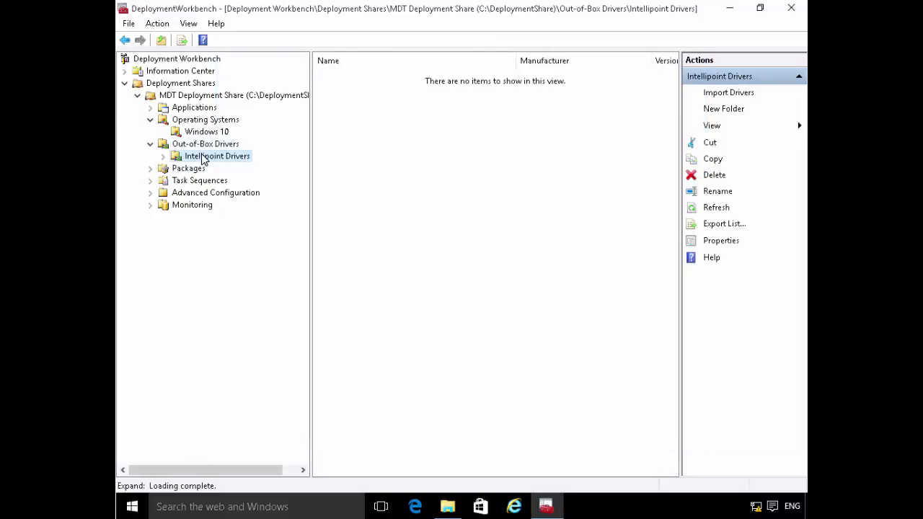
right_click(203, 159)
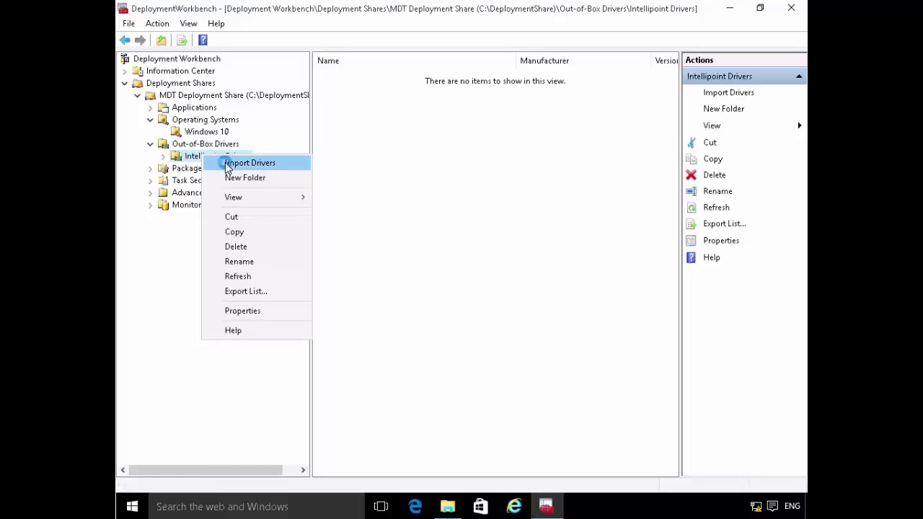
left_click(225, 161)
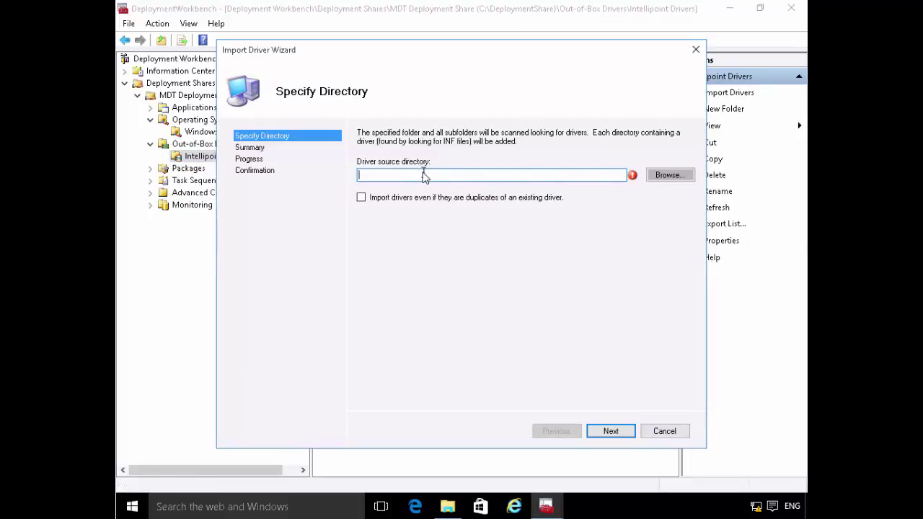
type("\\\\lon-dc1\\")
type("e$\\")
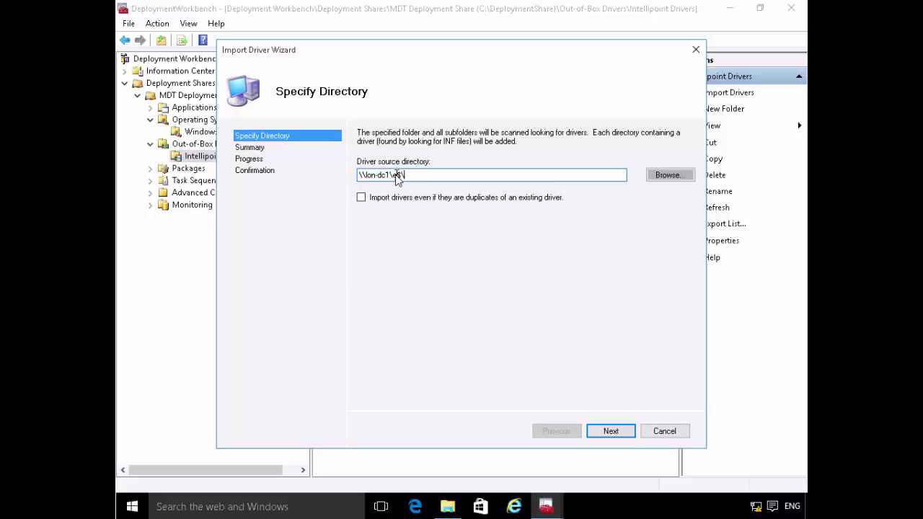
type("labfiles")
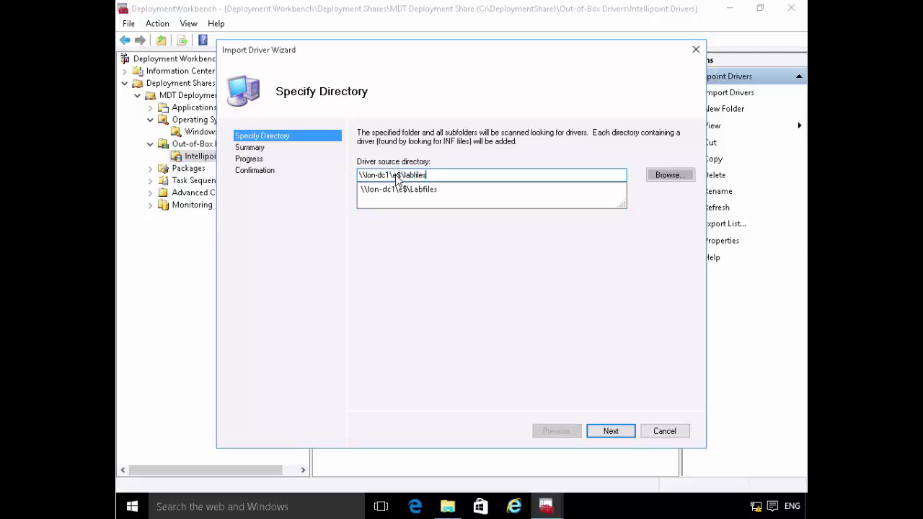
type("\\")
key("Down")
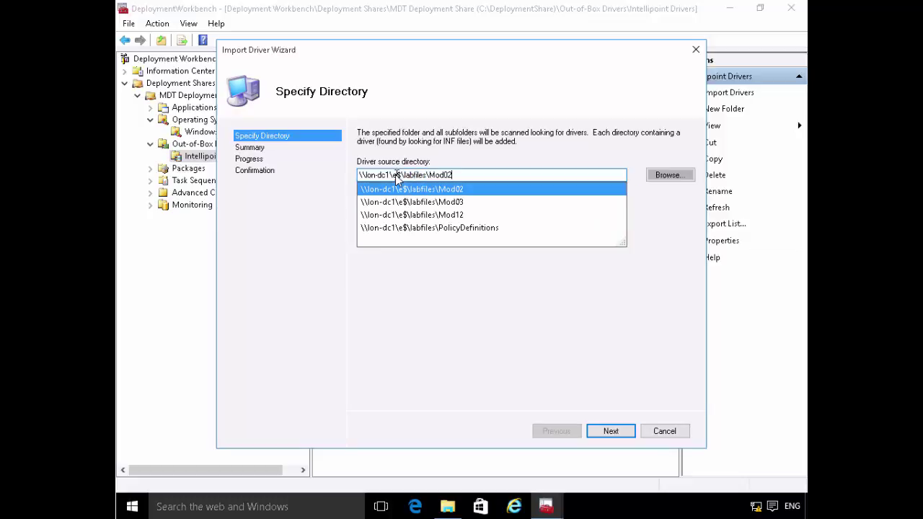
type("\\")
key("Down")
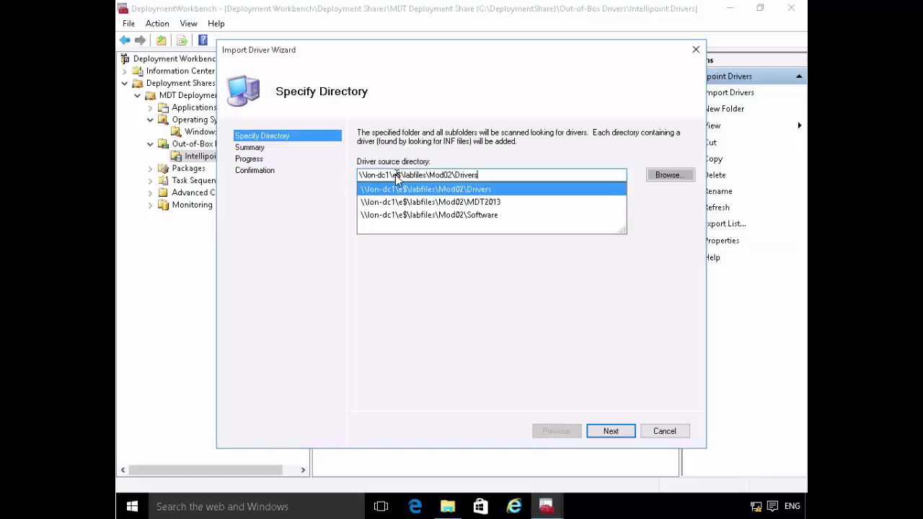
type("\\")
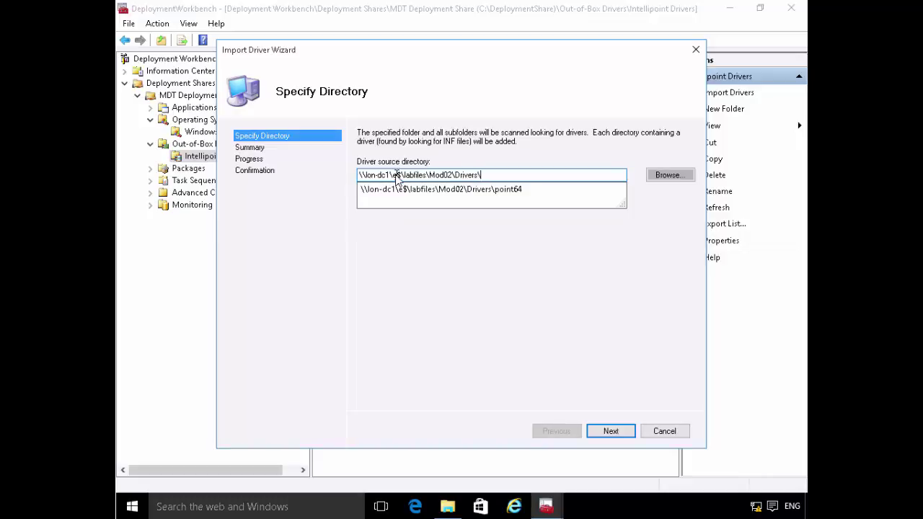
key("Down")
key("Return")
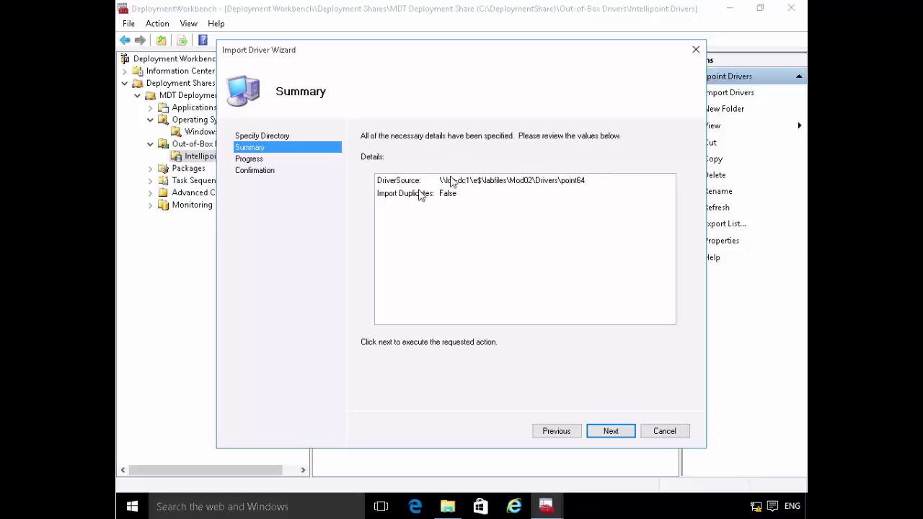
Try to copy the driver source path from the import wizard and open it in a new File Explorer window.
left_click(572, 431)
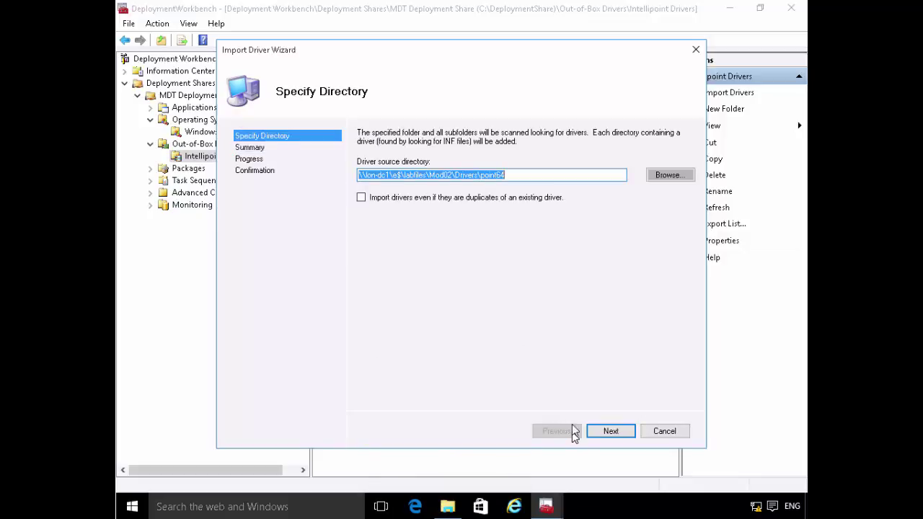
right_click(491, 180)
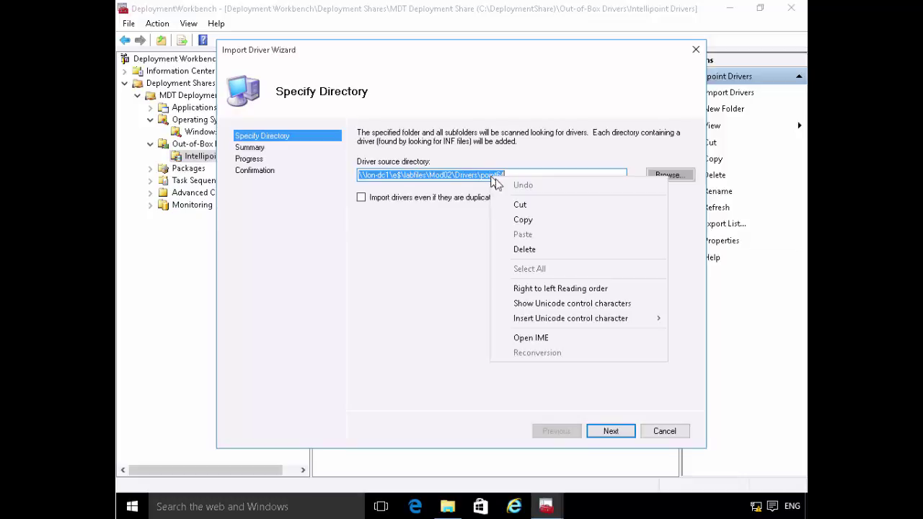
left_click(521, 220)
right_click(448, 508)
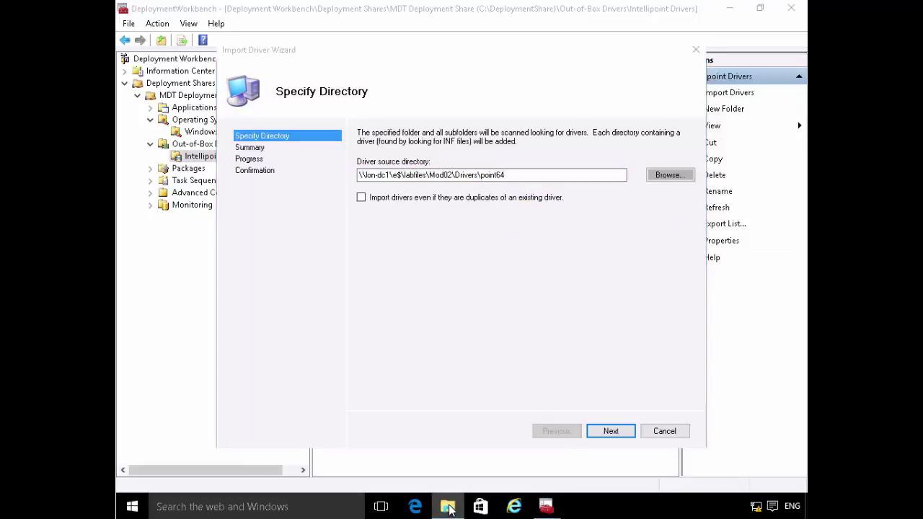
left_click(439, 434)
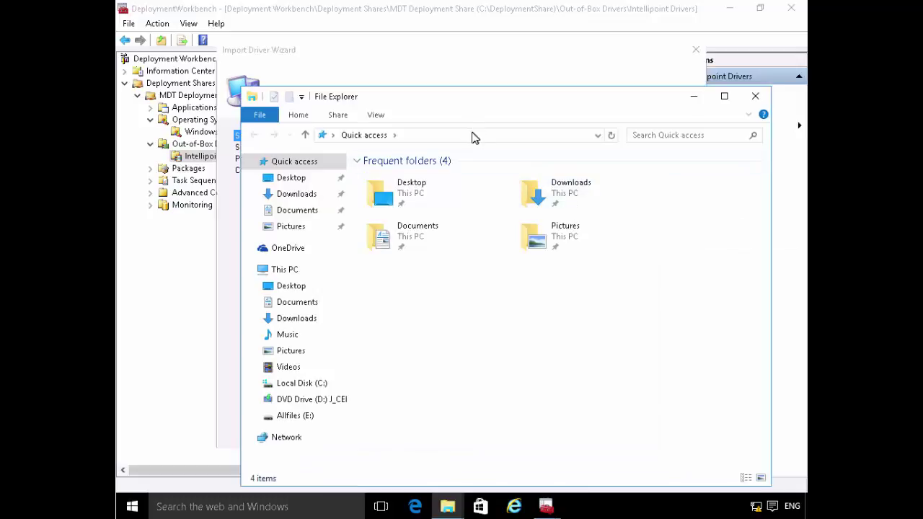
left_click(473, 137)
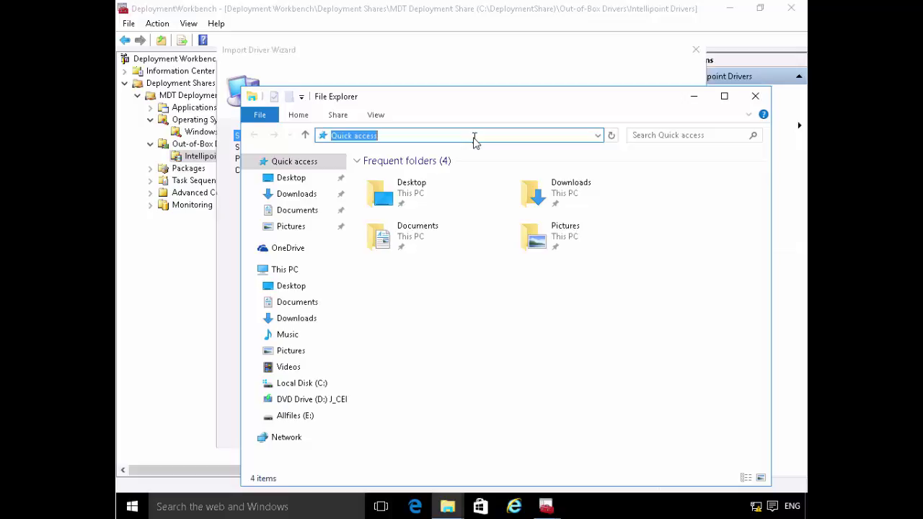
type("BootStrap.ini is used at boot time to provi")
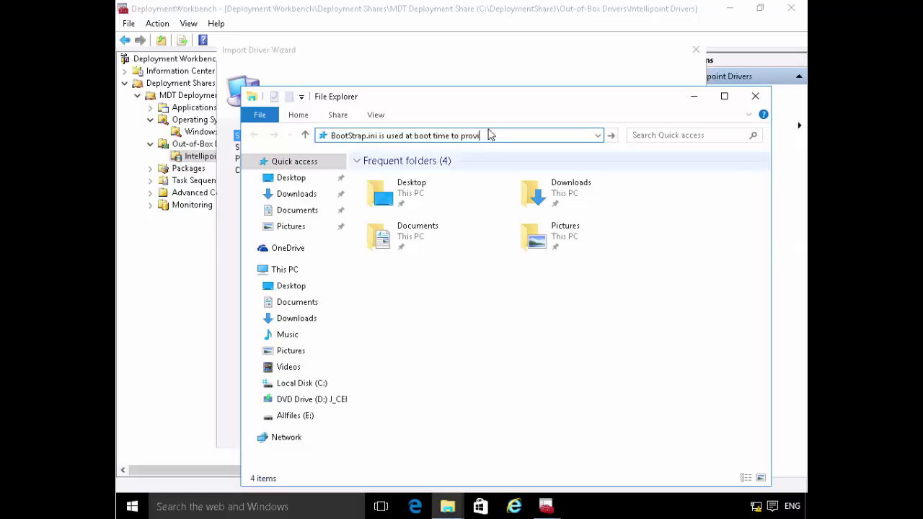
type("de basic configuration to the machine and allow it to connect to the deployment shar")
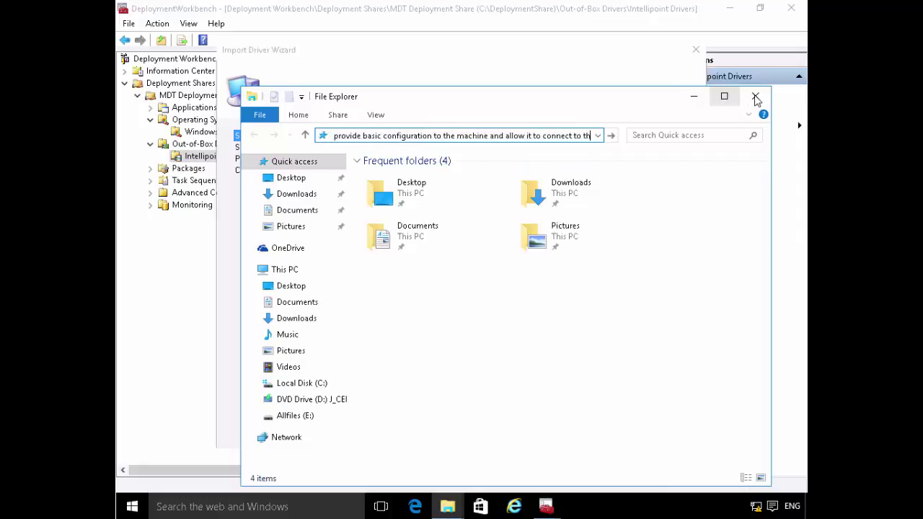
left_click(755, 98)
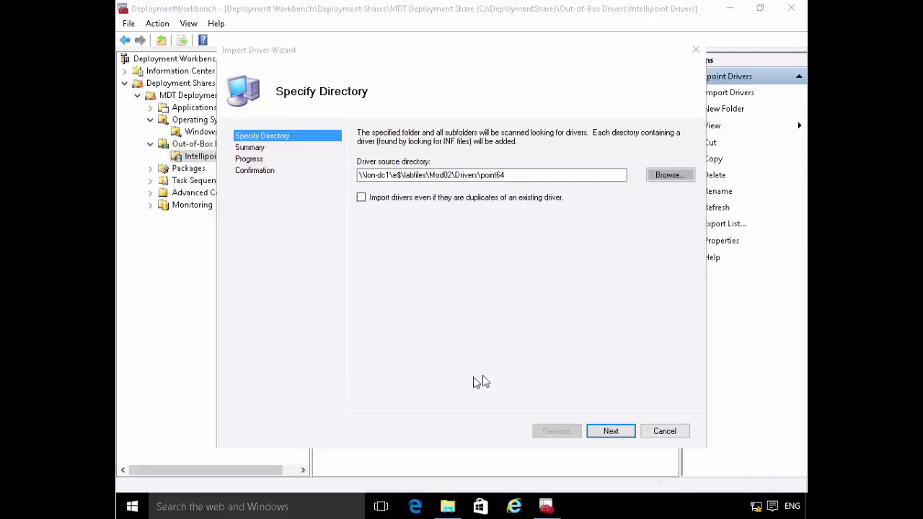
left_click(498, 180)
type("E image by updating the deploym")
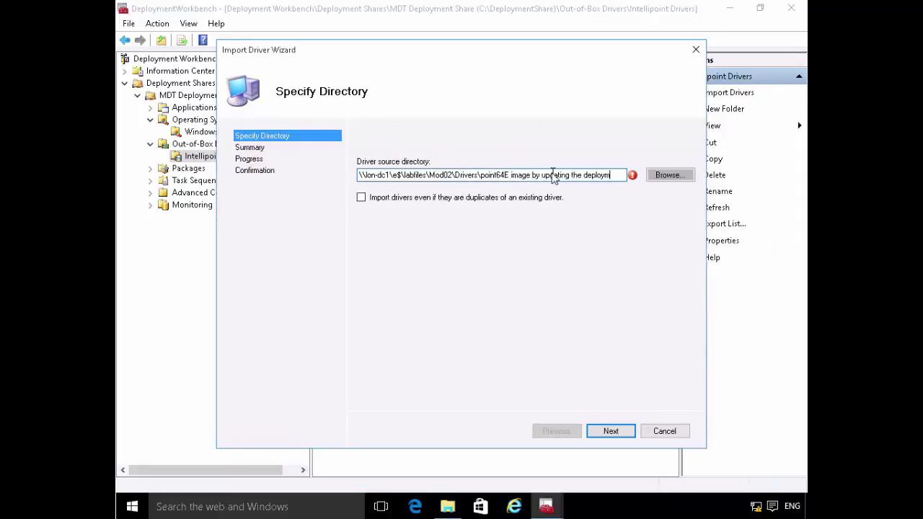
type("ent share whenever changes are made to bootstrap")
key("Home")
type("Once the machine is bo")
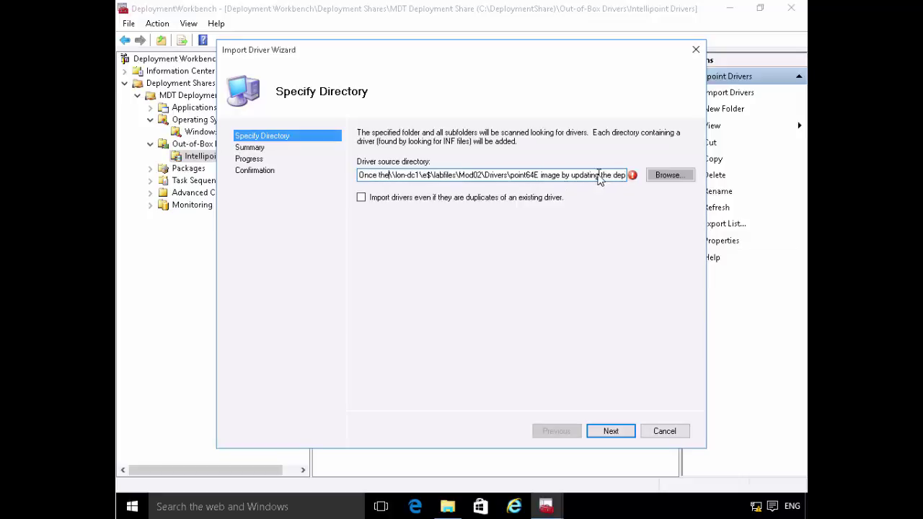
type("oted customSettings.ini takes over and controls the rest of the")
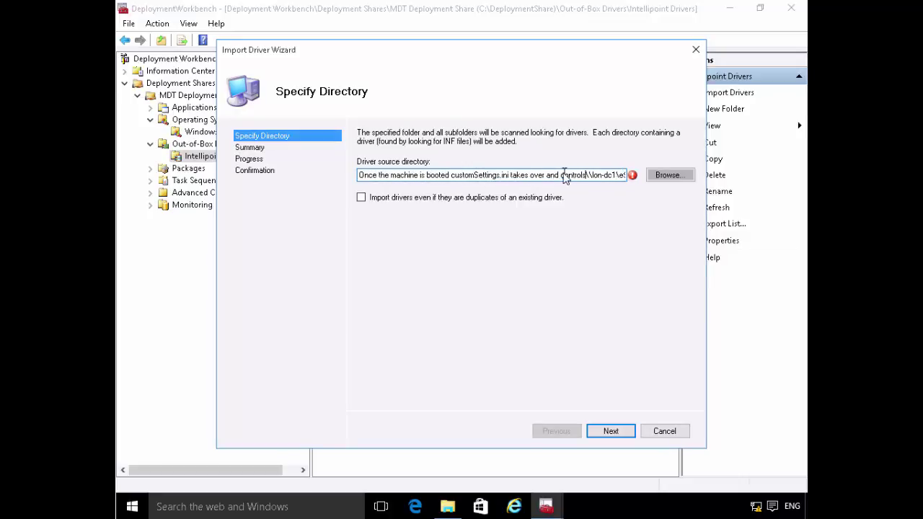
type(" deployment process typically automating entries in the MDT G")
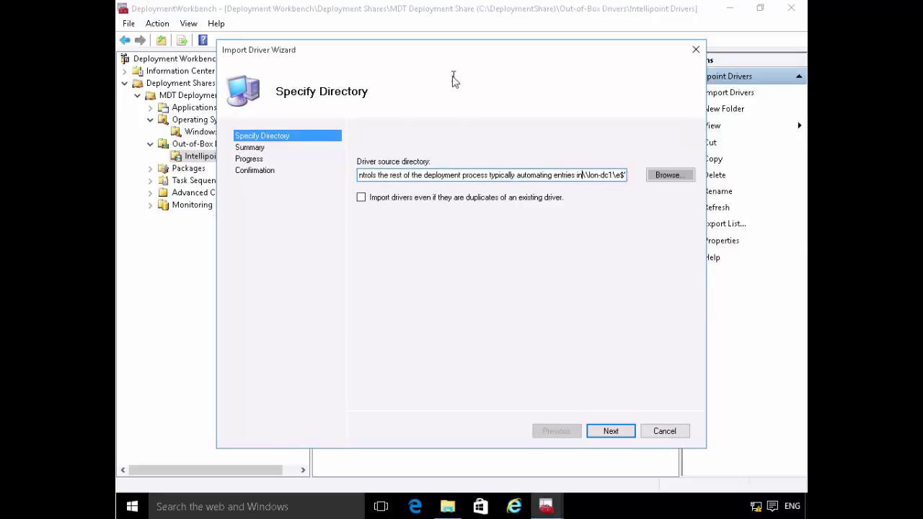
type("UI to drive the de")
key("Home")
View the point64 driver files in File Explorer and continue the driver import with source directory \\lon-dc1\e$\Labfiles\Mod02\Drivers\point64.
key("alt+Tab")
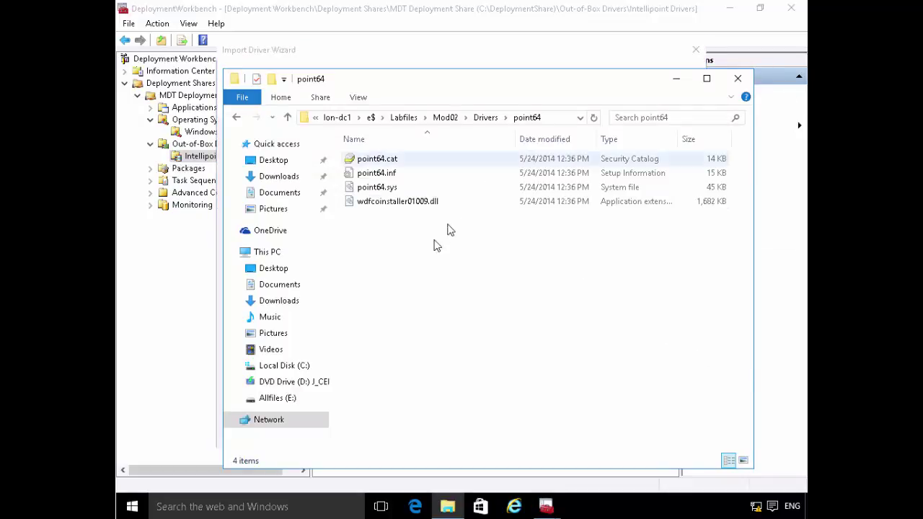
left_click(673, 81)
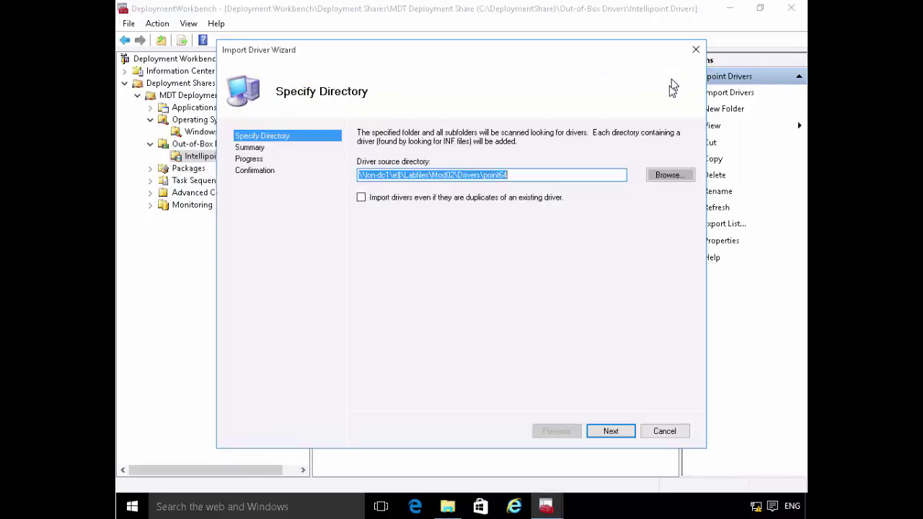
left_click(599, 434)
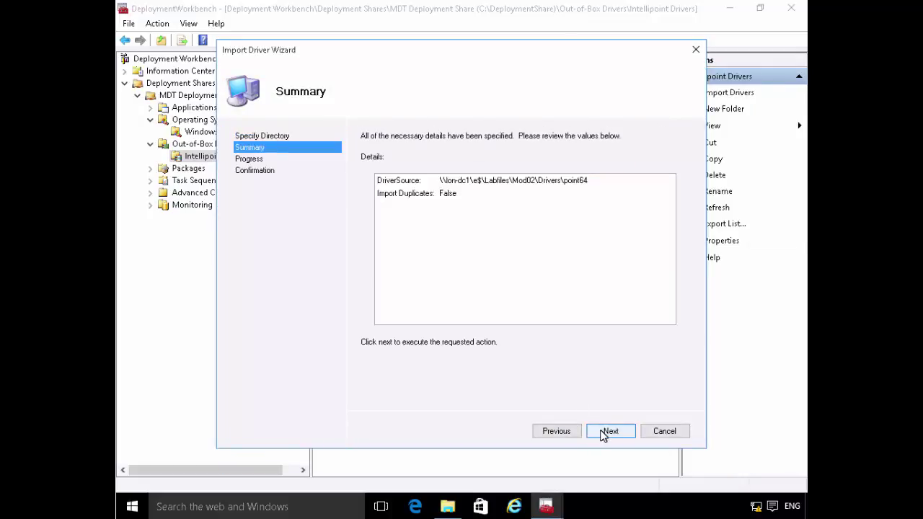
Go back to the directory settings, switch importing of duplicate drivers on and off again, and return to the summary.
left_click(556, 432)
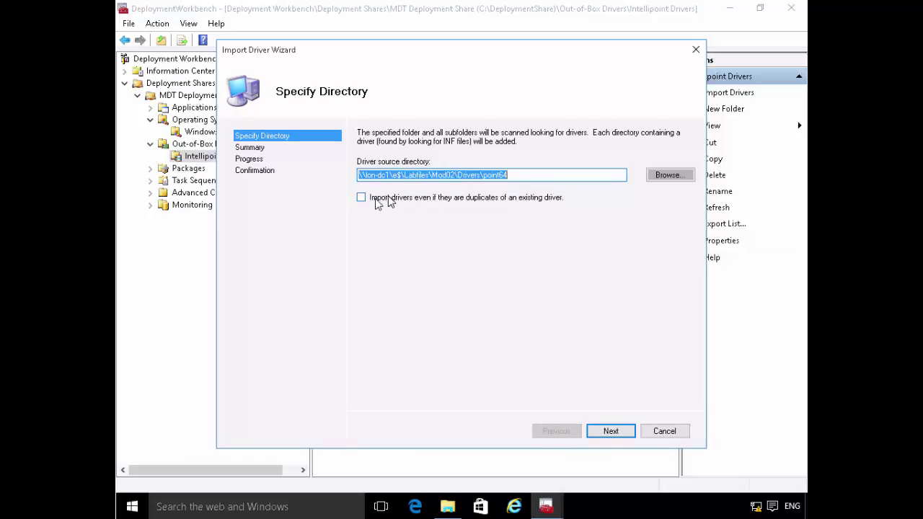
left_click(376, 201)
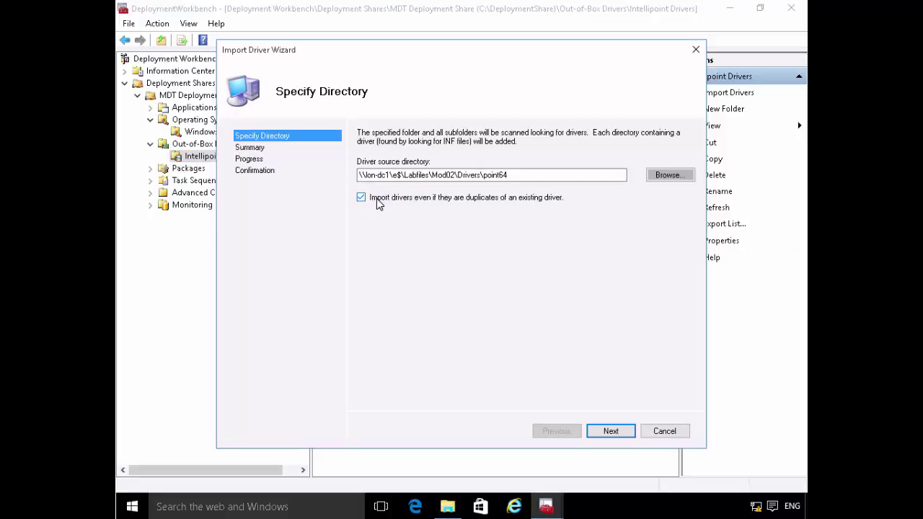
left_click(376, 202)
left_click(611, 431)
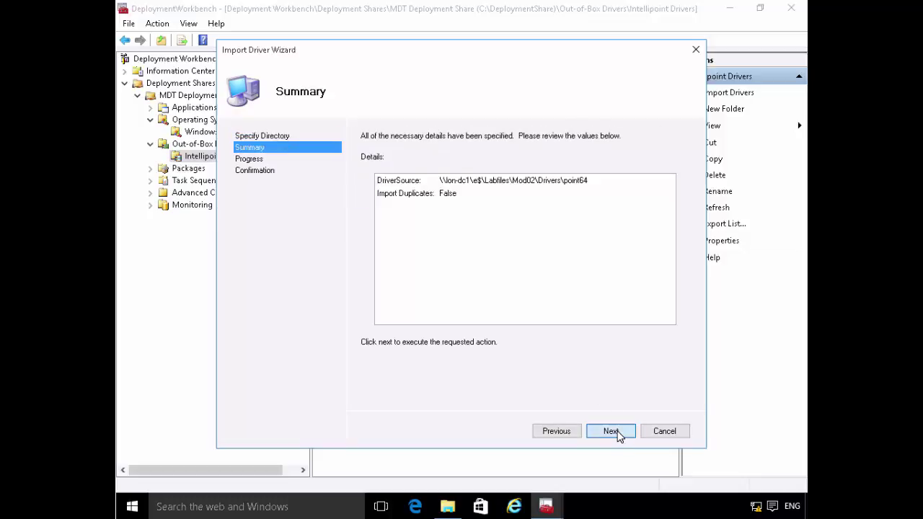
Run the driver import to completion, close the wizard and select the imported Microsoft Mouse point64.inf driver.
left_click(611, 431)
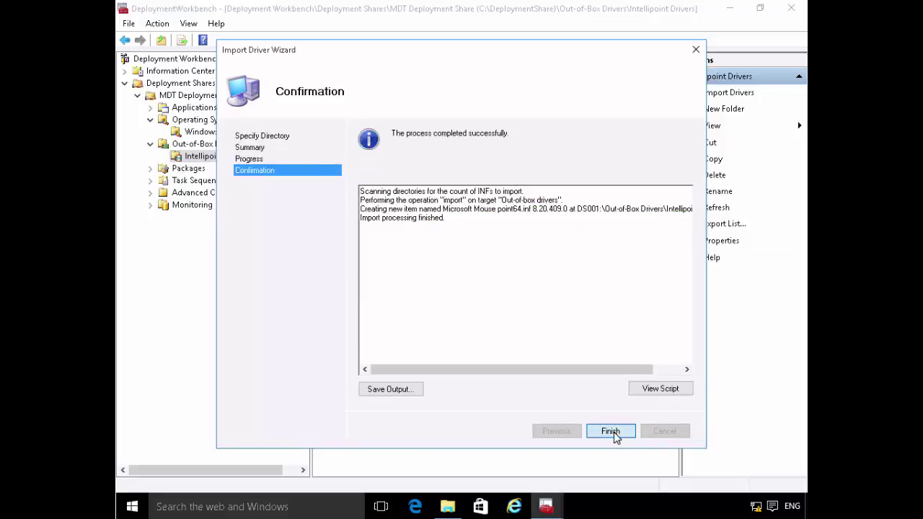
left_click(611, 431)
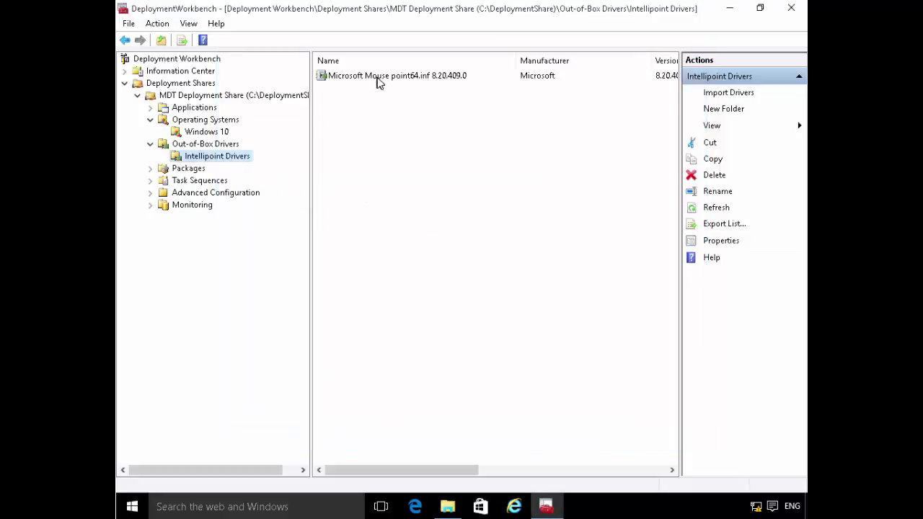
left_click(380, 79)
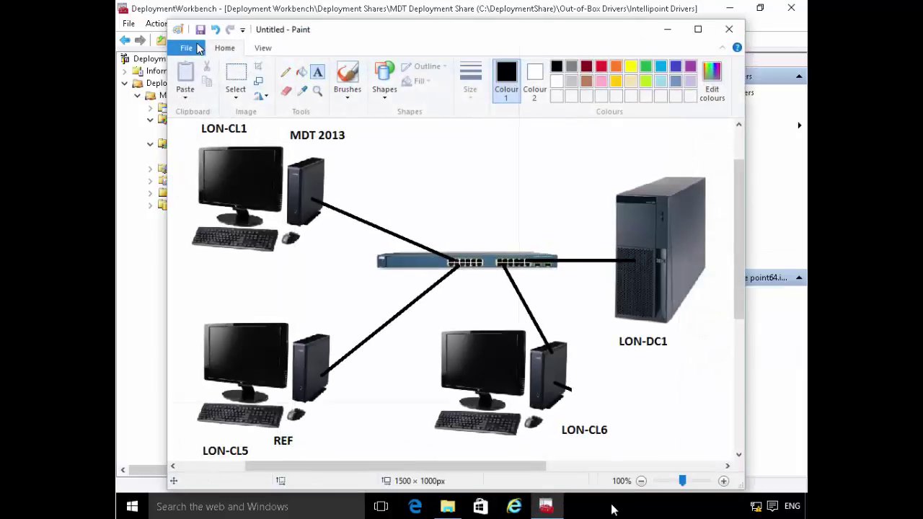
left_click(196, 47)
left_click(202, 71)
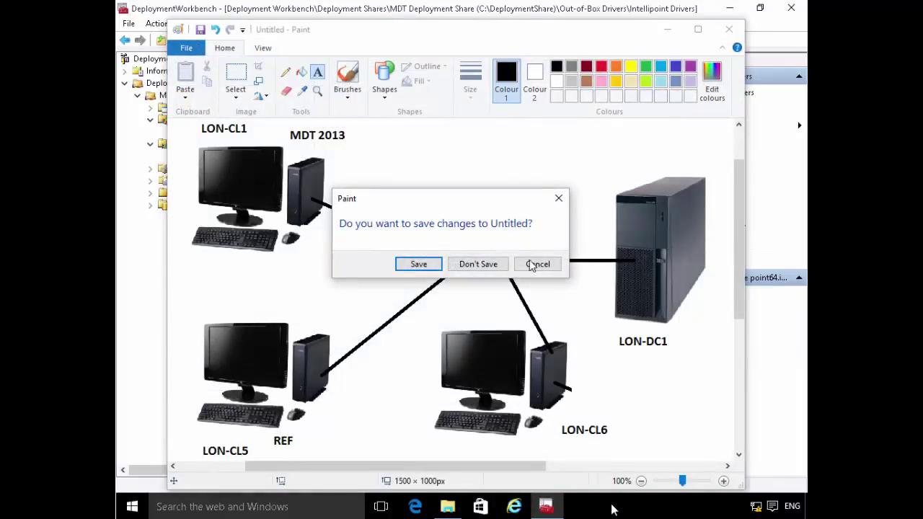
left_click(533, 265)
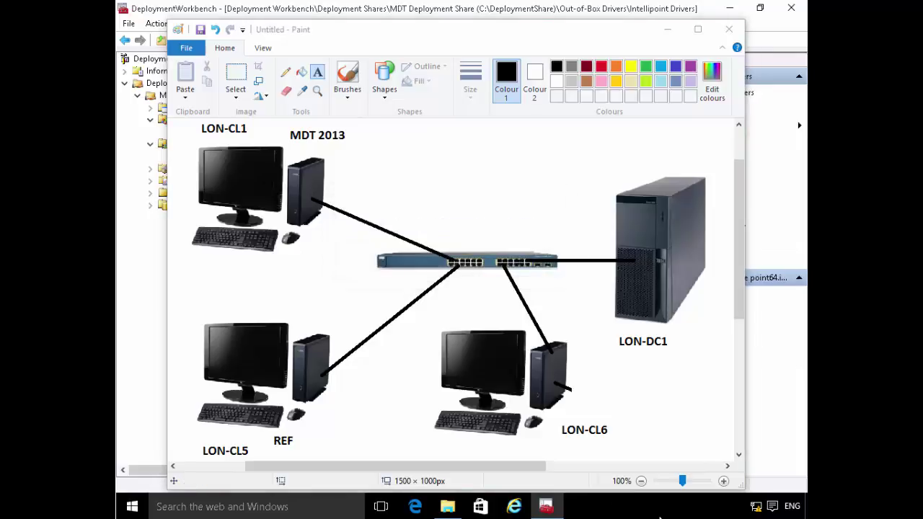
Open a second Paint window and enlarge its blank canvas to about 787 × 519 px.
right_click(546, 507)
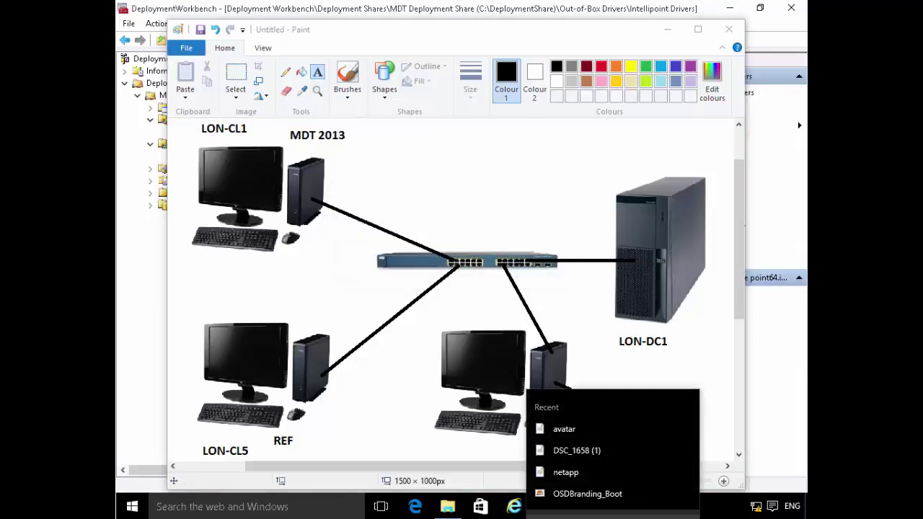
left_click(611, 516)
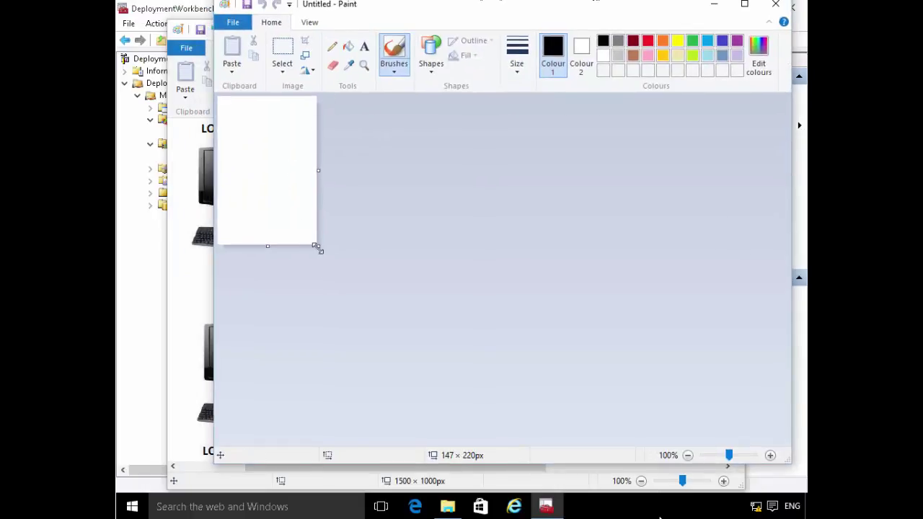
mouse_move(318, 248)
left_mouse_down()
mouse_move(734, 430)
mouse_move(749, 447)
left_mouse_up()
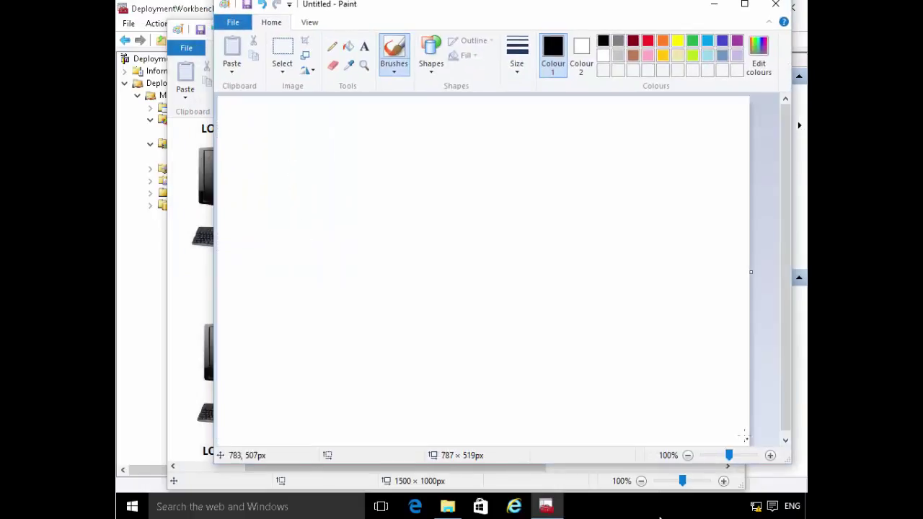
Add a text box about 673 × 331 px on the canvas, listing Boot.ini and CustomSettings.ini on separate lines.
left_click(364, 46)
left_click(247, 153)
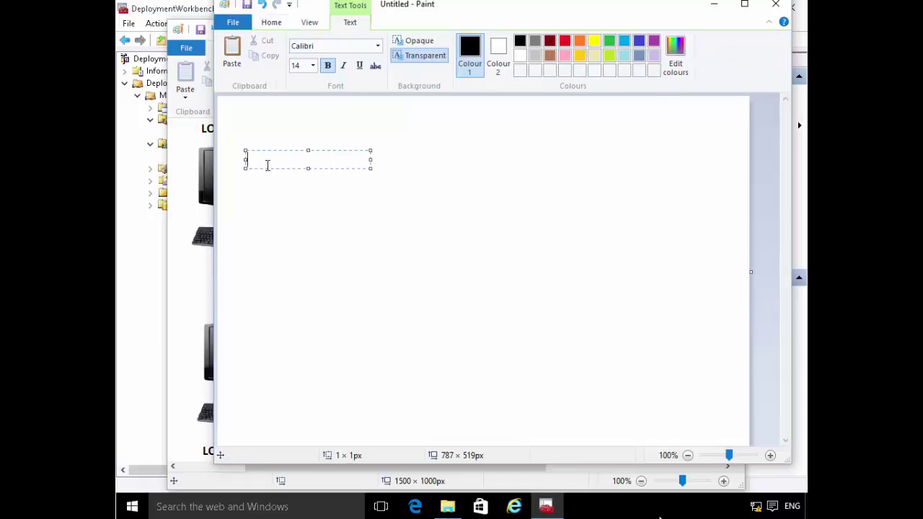
left_click_drag(370, 168, 696, 370)
type("Boot")
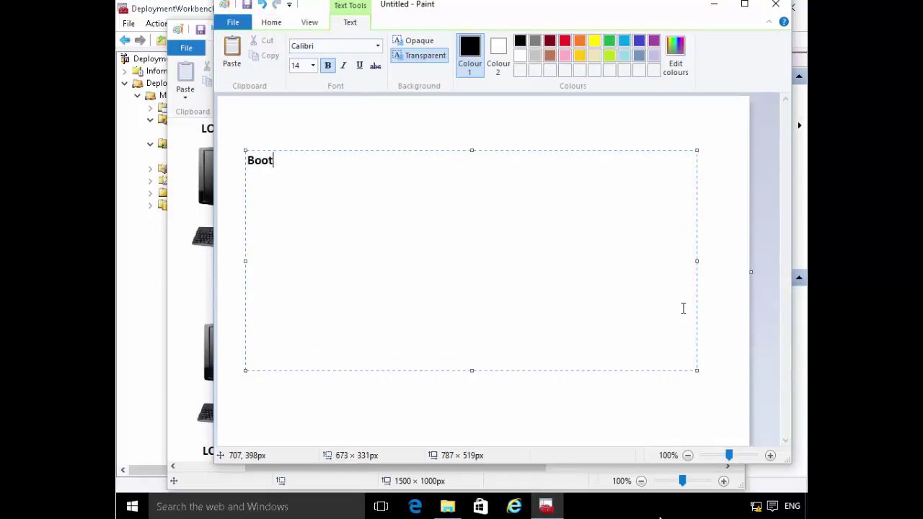
type(".ini")
key("Return")
type("Custo")
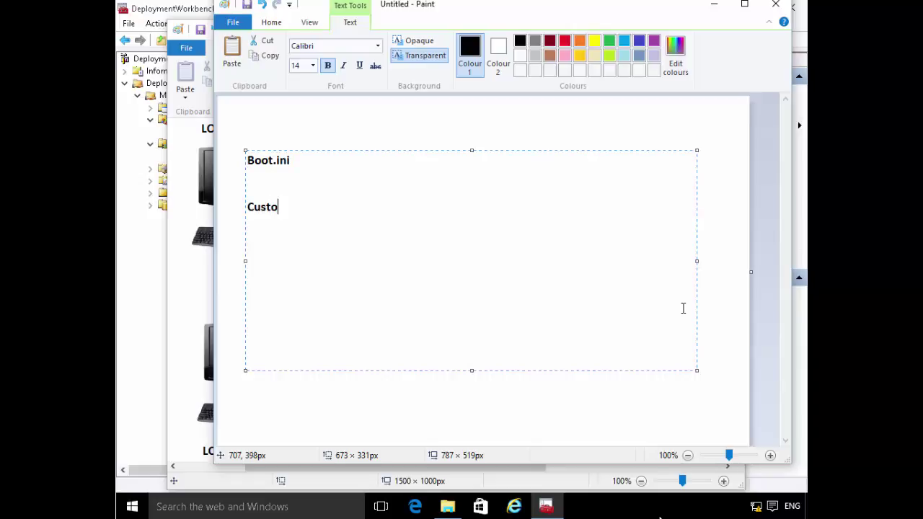
type("mSettings.ini")
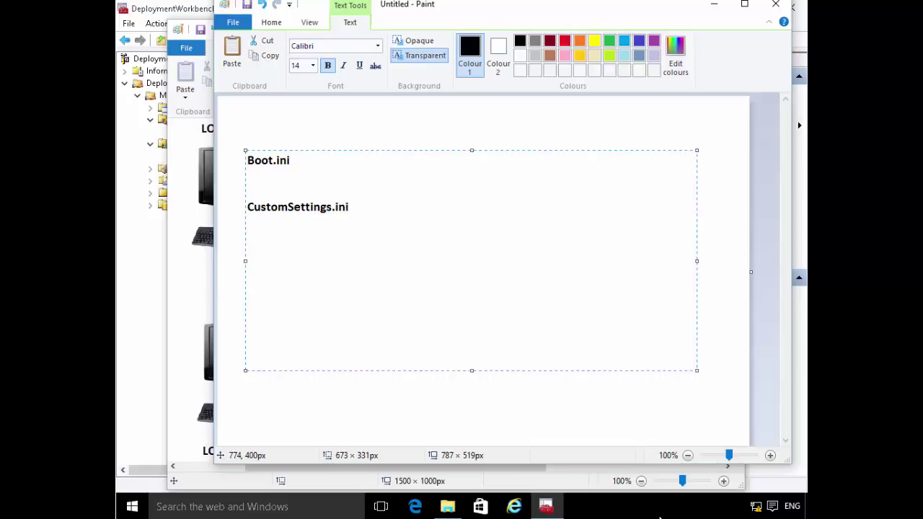
left_click(660, 517)
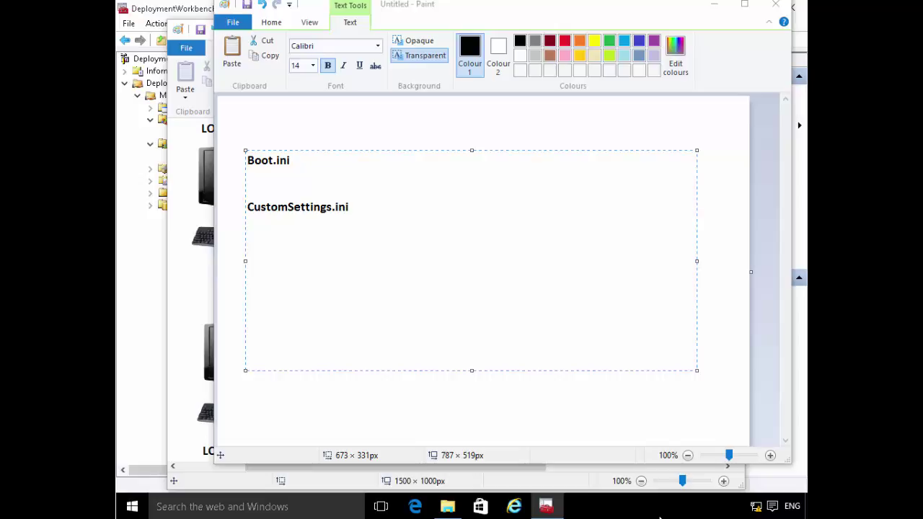
Change the Boot.ini entry in the text box to BootStrap.ini.
left_click(274, 160)
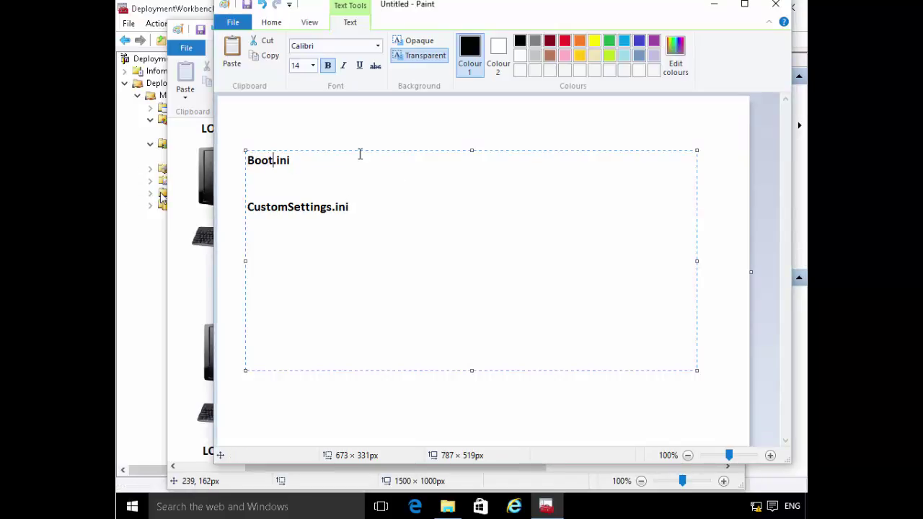
type("Str")
key("BackSpace")
type("rap")
Switch back to Deployment Workbench and open Bootstrap.ini from the rules in the MDT Deployment Share properties.
left_click(144, 259)
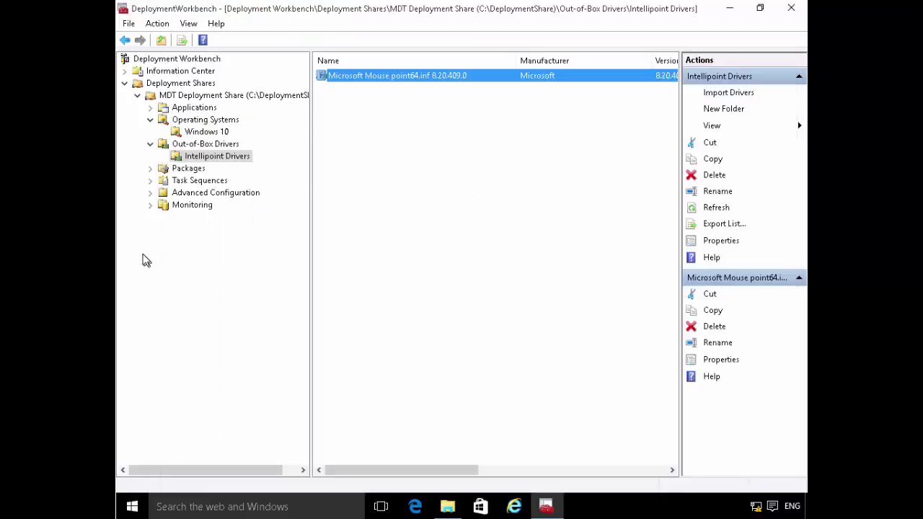
right_click(207, 97)
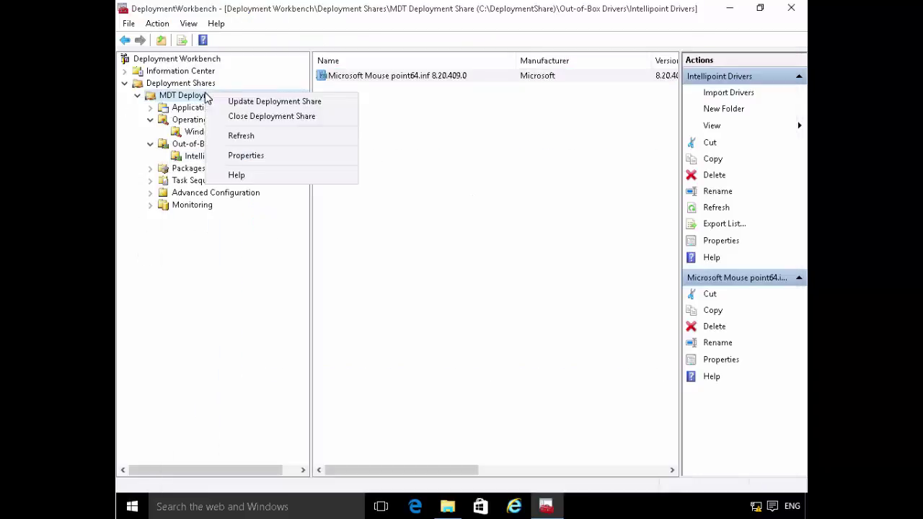
left_click(246, 156)
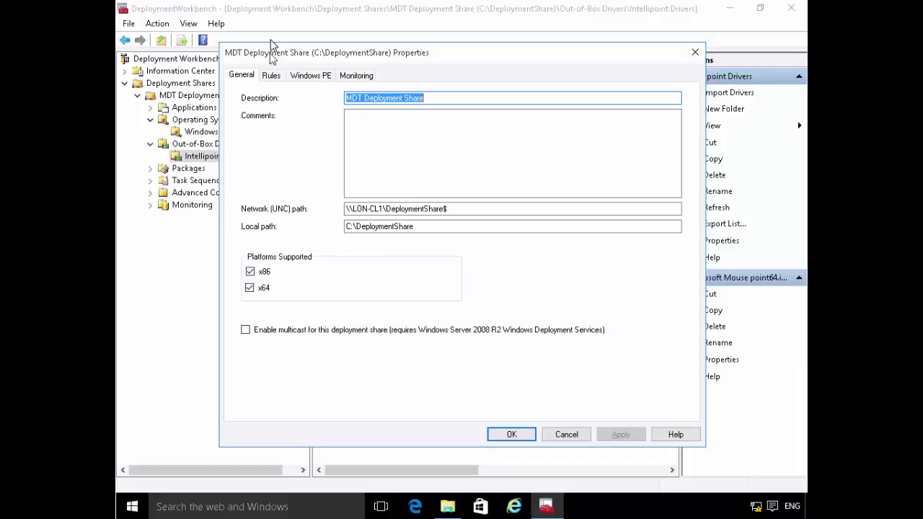
left_click(273, 76)
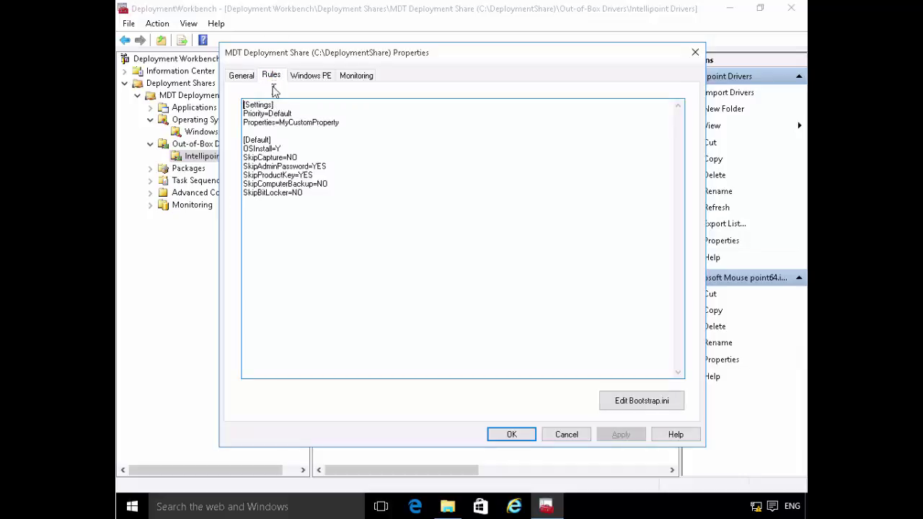
left_click(651, 408)
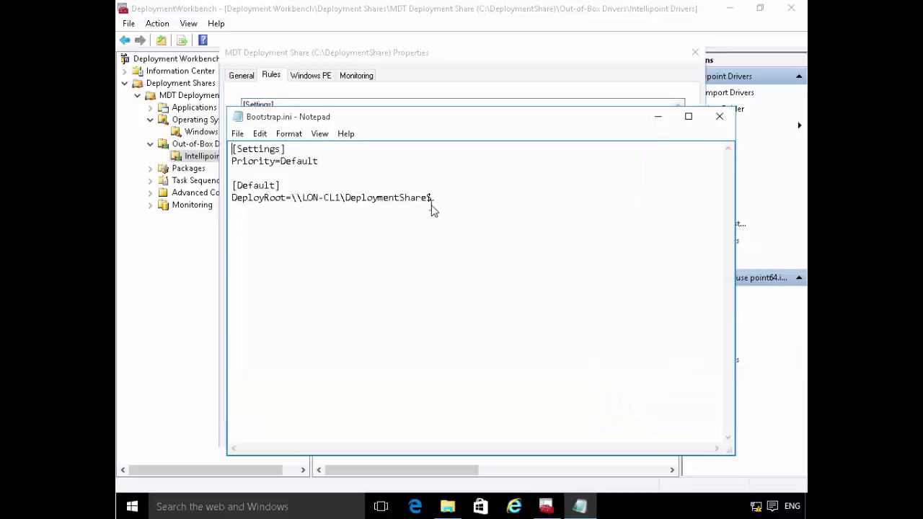
Examine the DeployRoot line in Bootstrap.ini and close the file without editing it.
left_click_drag(441, 200, 220, 202)
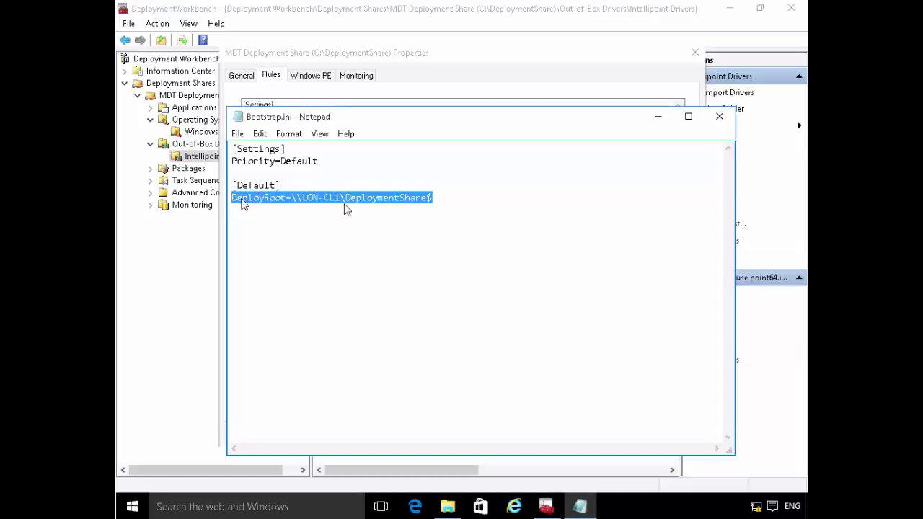
left_click(317, 219)
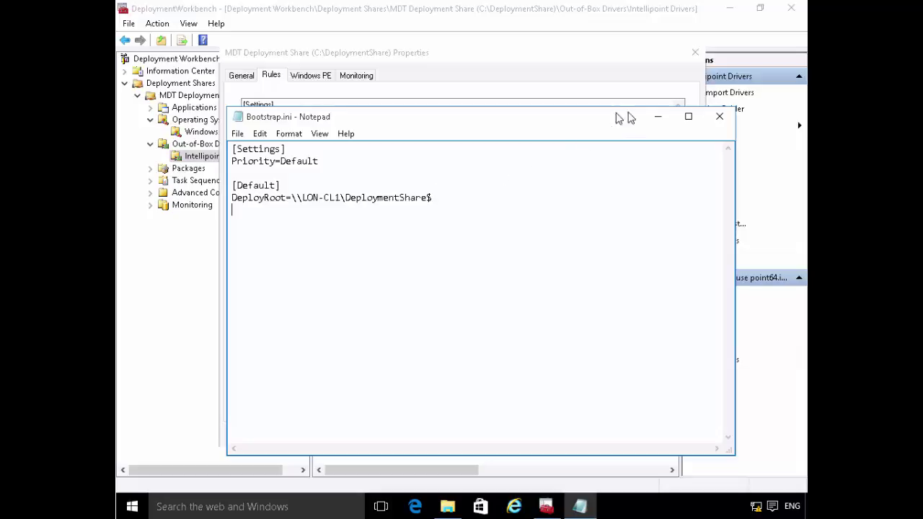
left_click(718, 116)
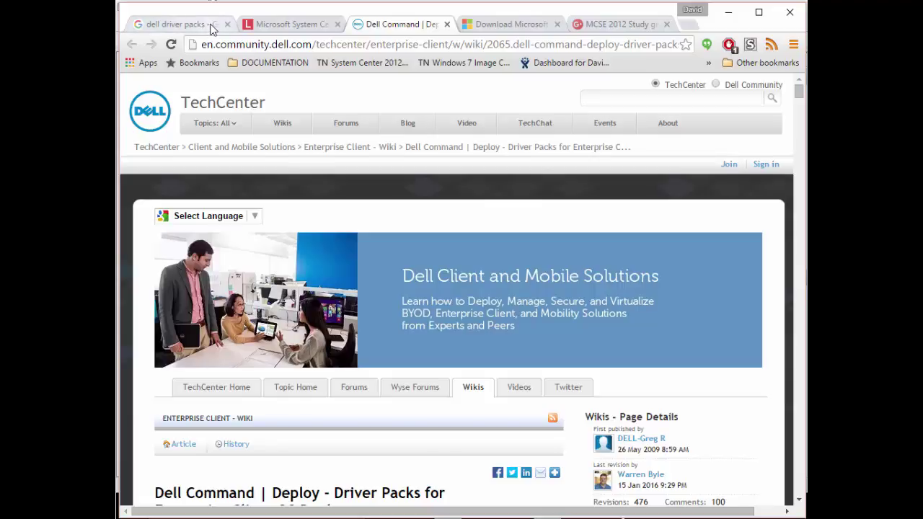
Switch to Chrome and replace the existing Google search for Dell driver packs with "mdt customsettings.ini".
left_click(211, 27)
left_click_drag(315, 91, 120, 79)
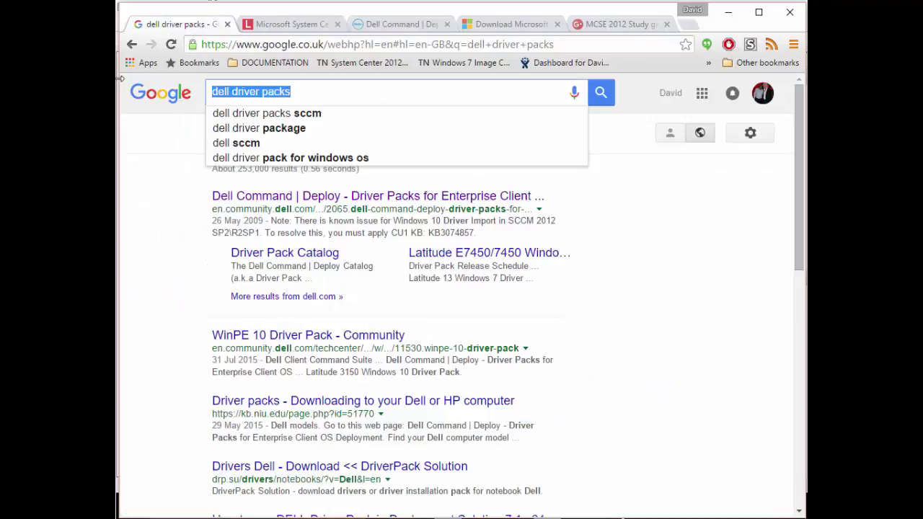
type("m")
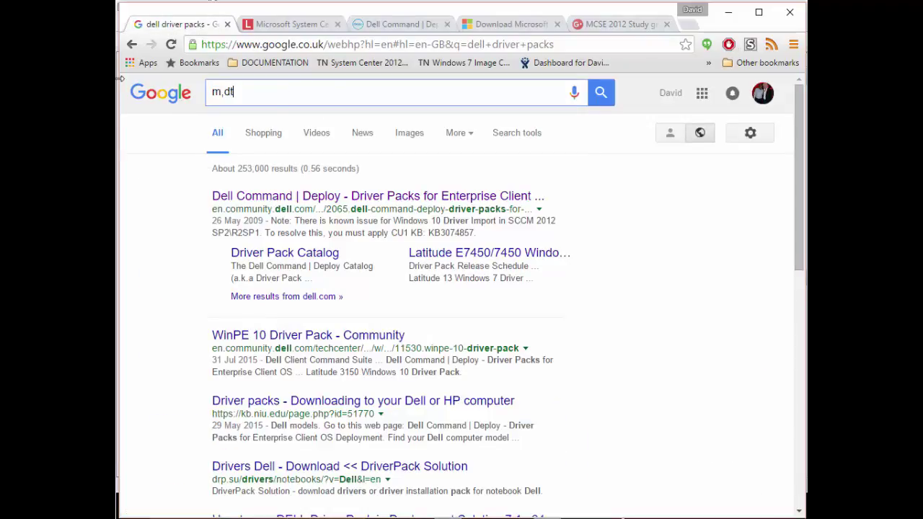
type("dt cus")
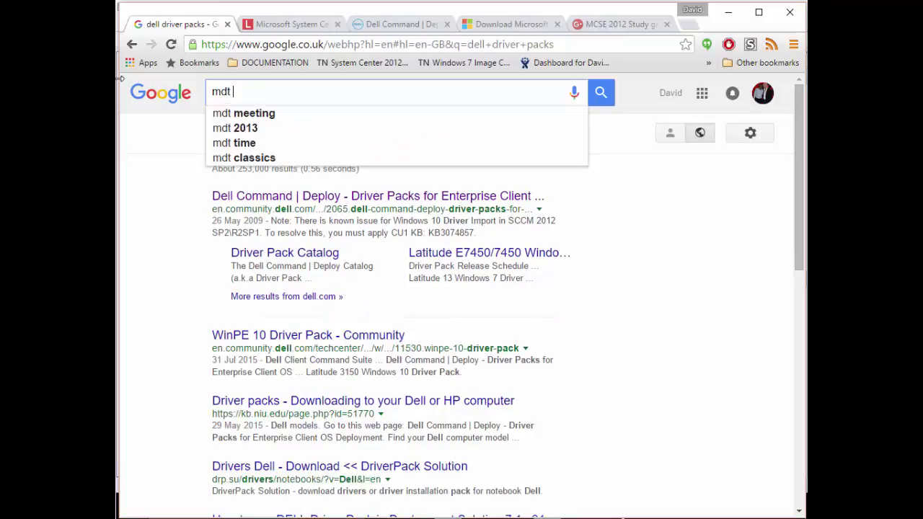
key("Down")
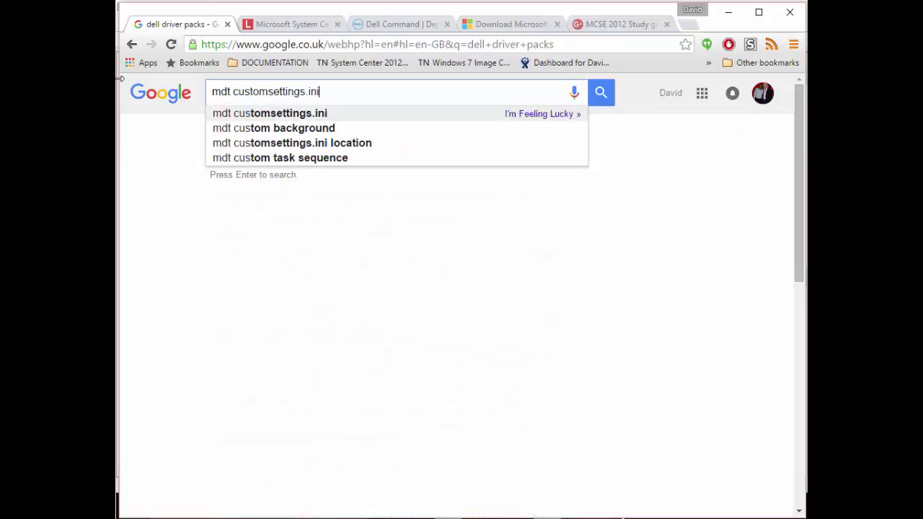
key("Return")
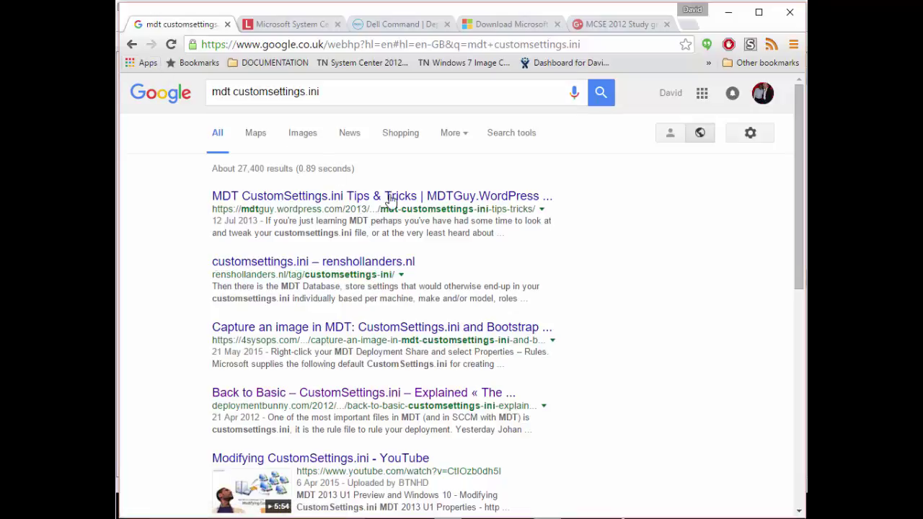
Browse the search results and open the MDT CustomSettings.ini Tips & Tricks article in a new tab.
scroll(395, 236, "down", 4)
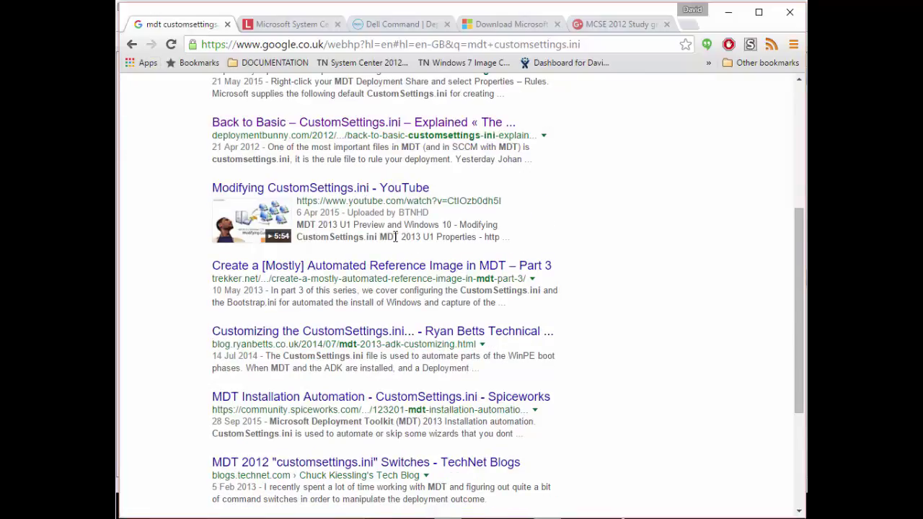
scroll(395, 236, "up", 4)
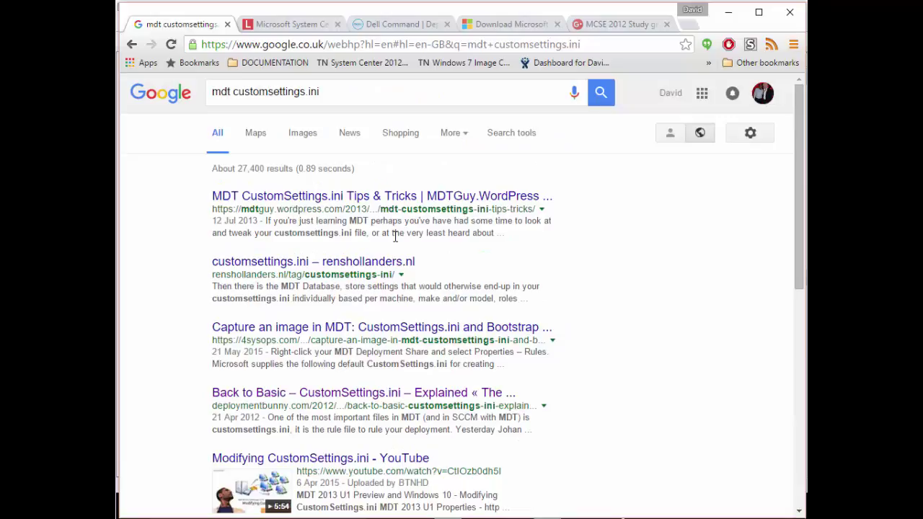
right_click(369, 197)
left_click(382, 203)
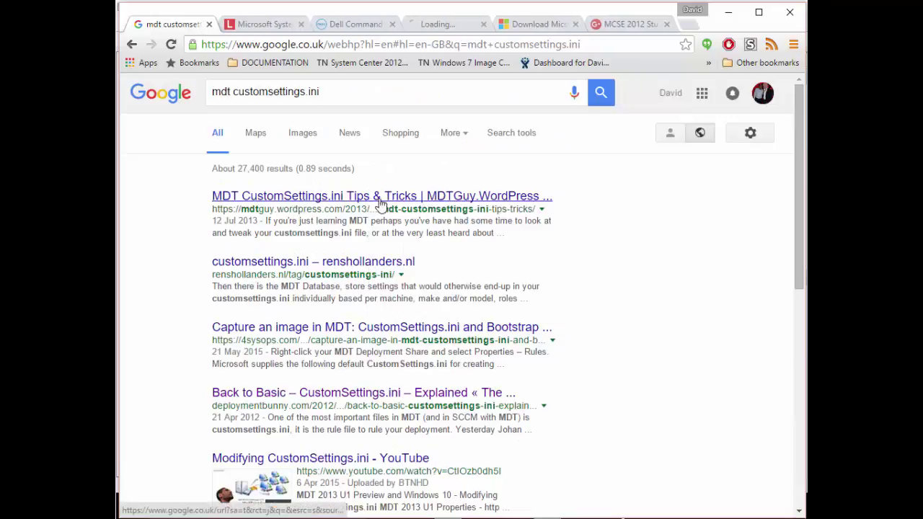
key("alt+f")
Refine the Google search to "mdt customsettings.ini options" and look through the results.
left_click(342, 95)
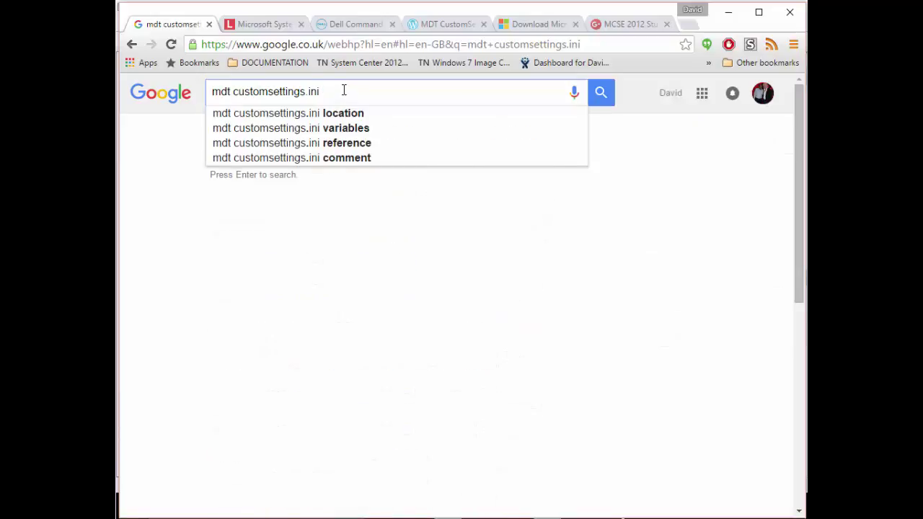
type("options")
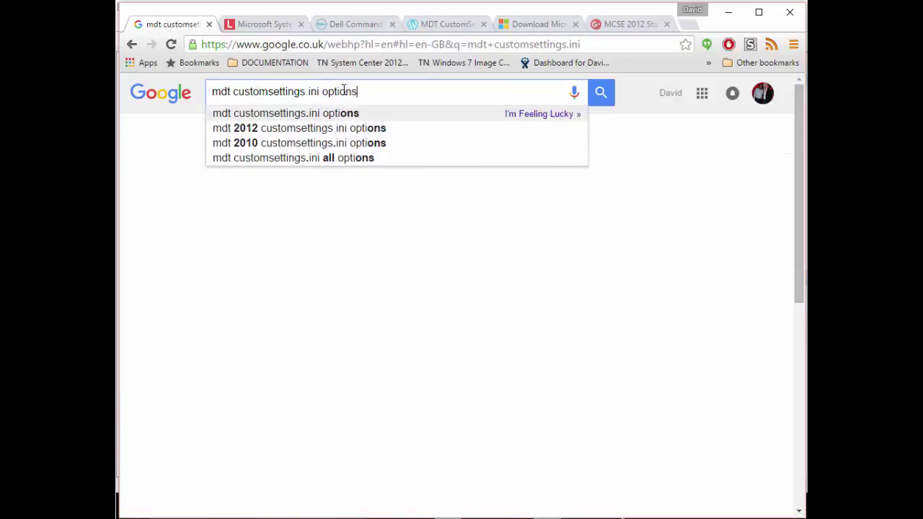
key("Return")
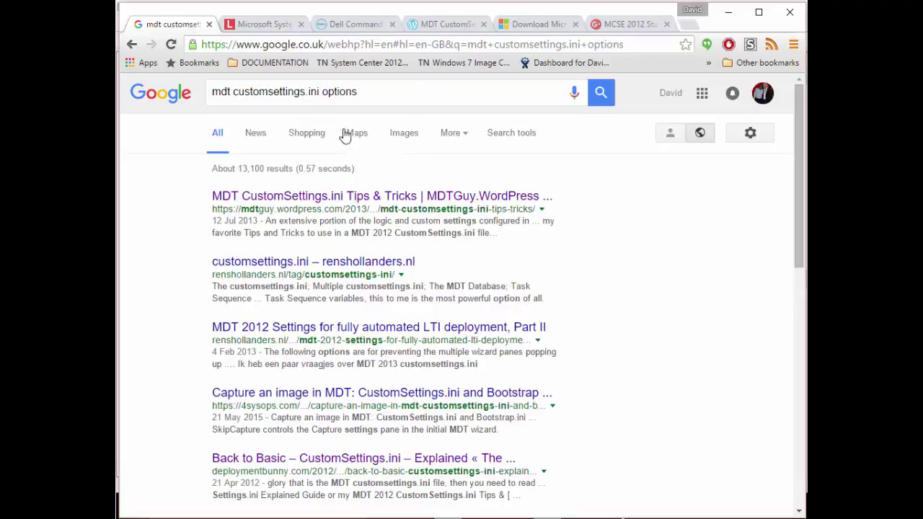
scroll(365, 222, "down", 5)
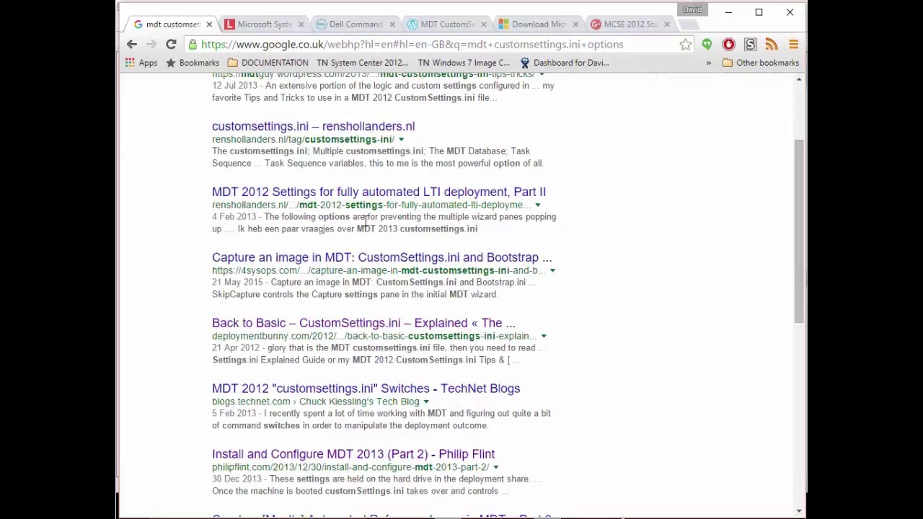
scroll(365, 226, "down", 2)
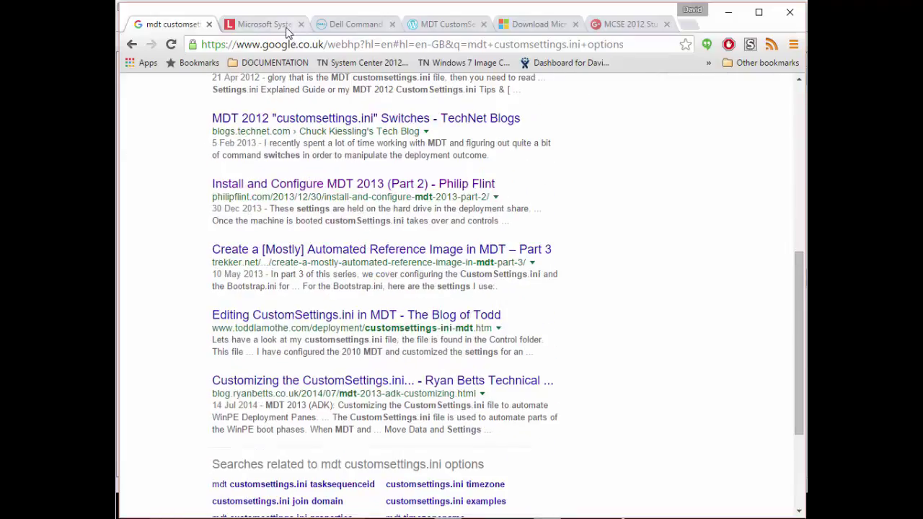
Read through the example settings in the MDT CustomSettings.ini Tips & Tricks article and return to the Deployment Workbench.
left_click(445, 25)
scroll(418, 240, "down", 10)
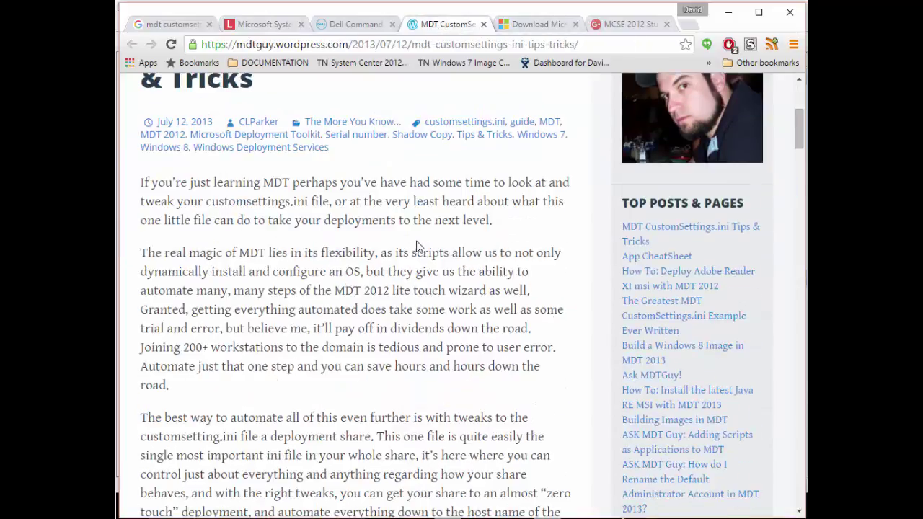
scroll(418, 240, "down", 5)
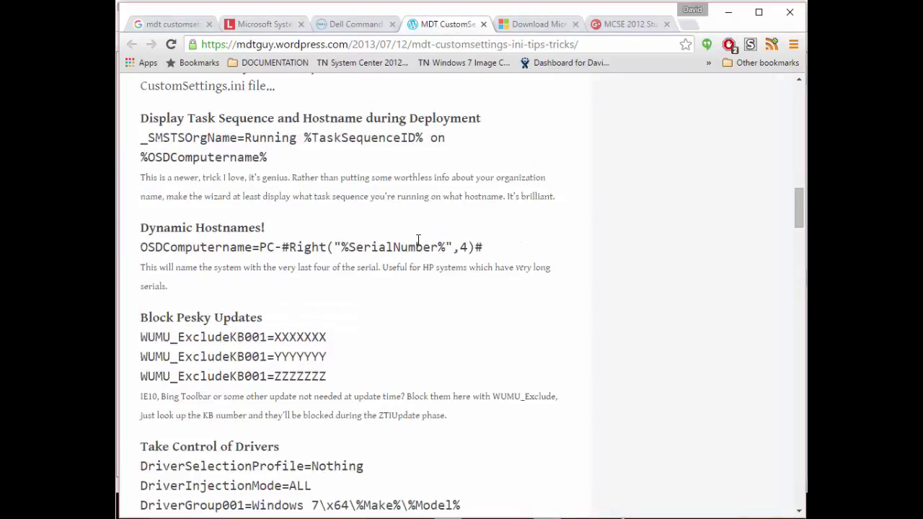
scroll(419, 240, "down", 2)
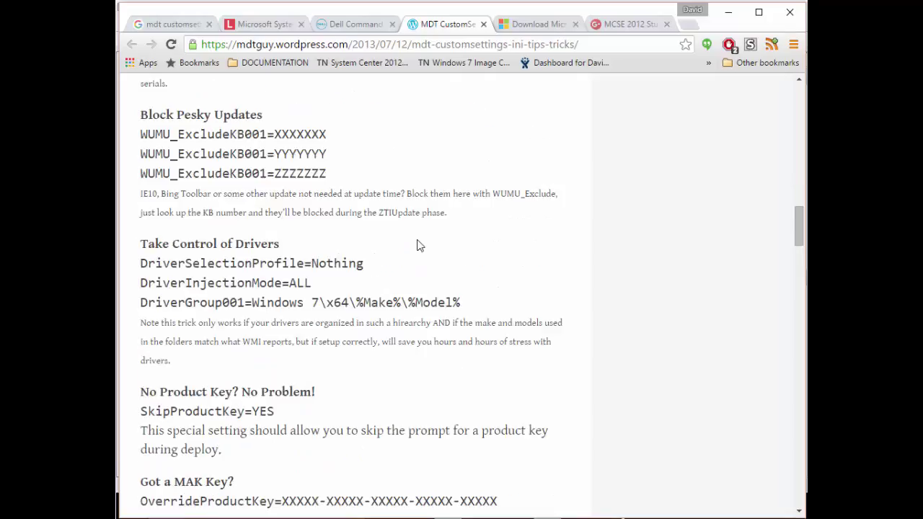
scroll(421, 245, "down", 3)
scroll(421, 245, "down", 1)
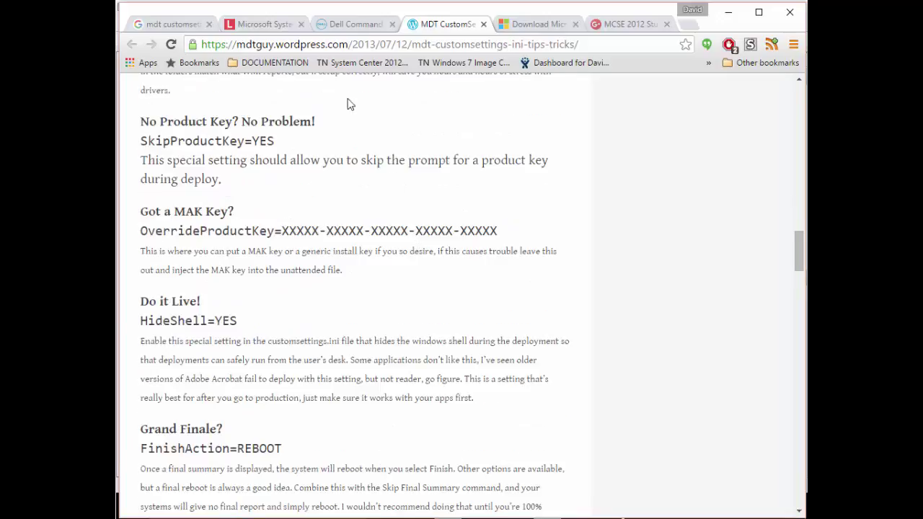
left_click(725, 14)
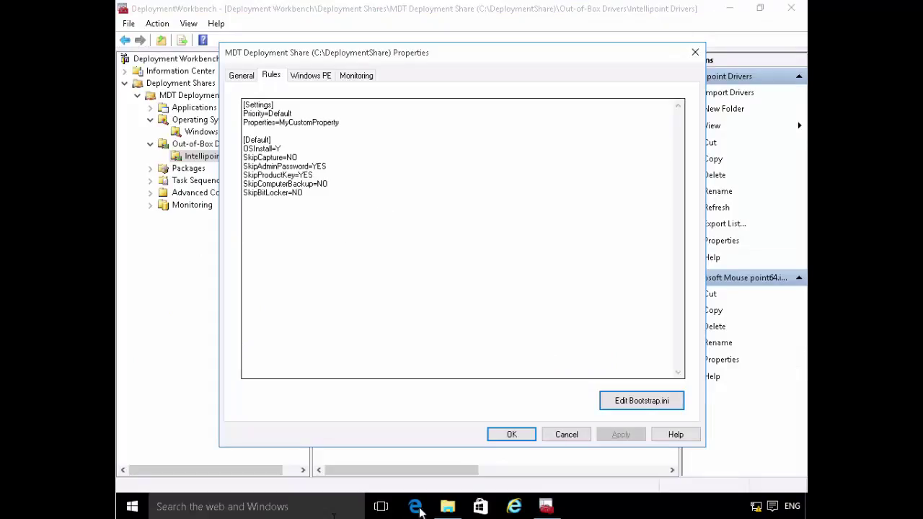
Find and launch Notepad through the Windows search.
right_click(448, 508)
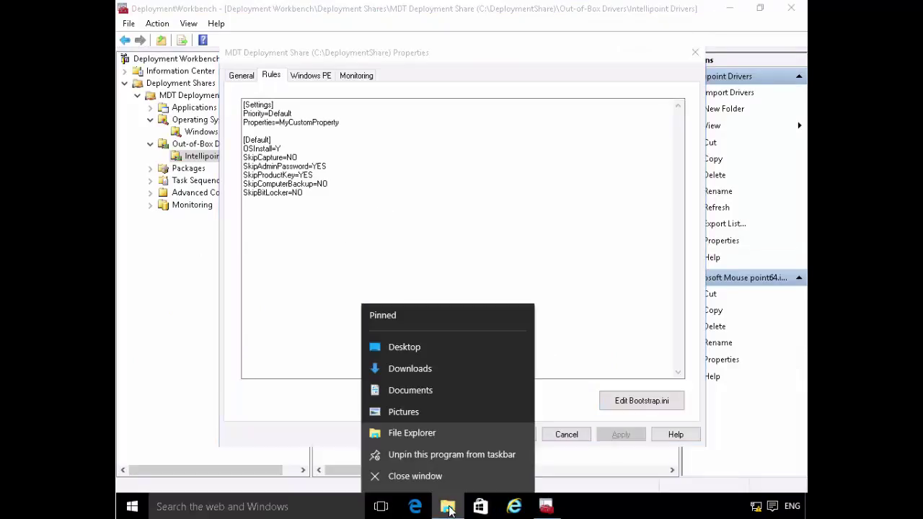
key("Escape")
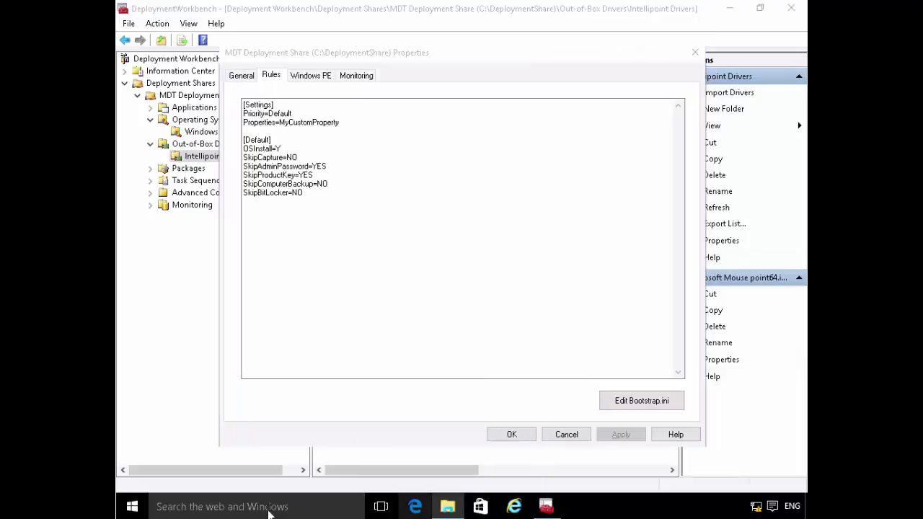
left_click(175, 508)
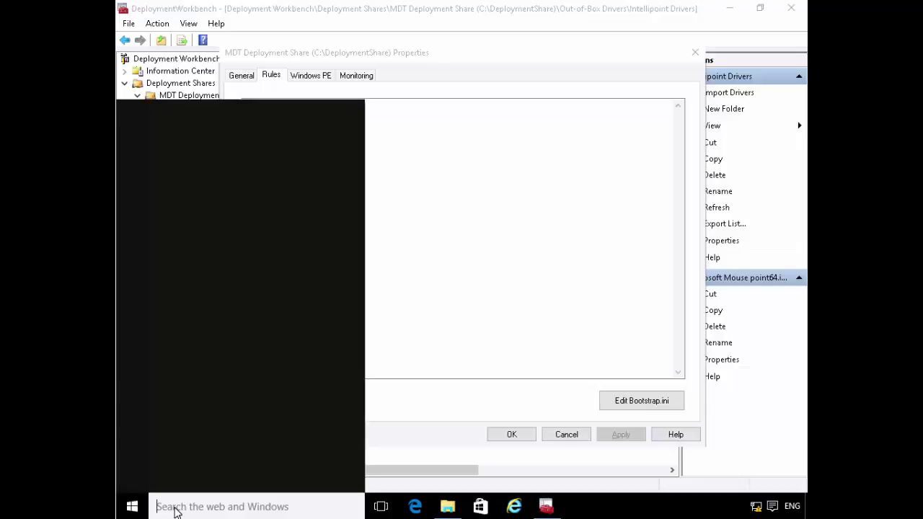
type("n")
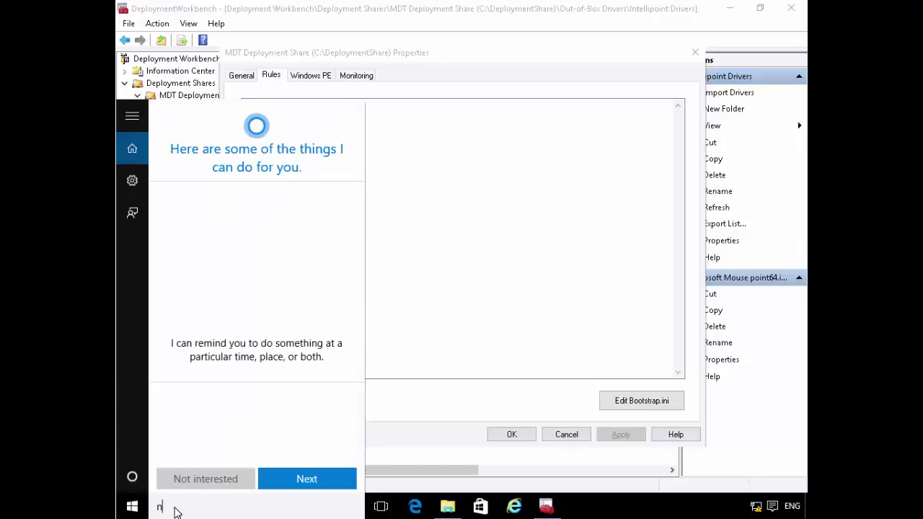
type("otepad")
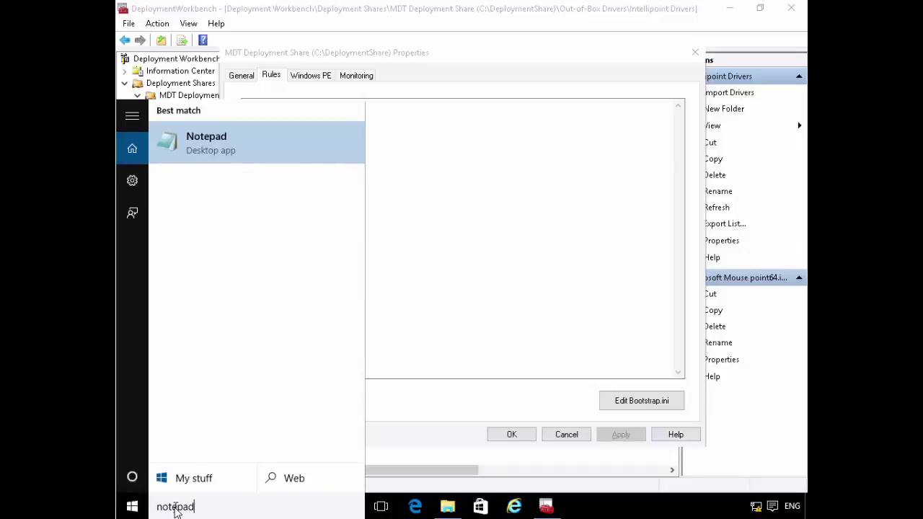
key("Return")
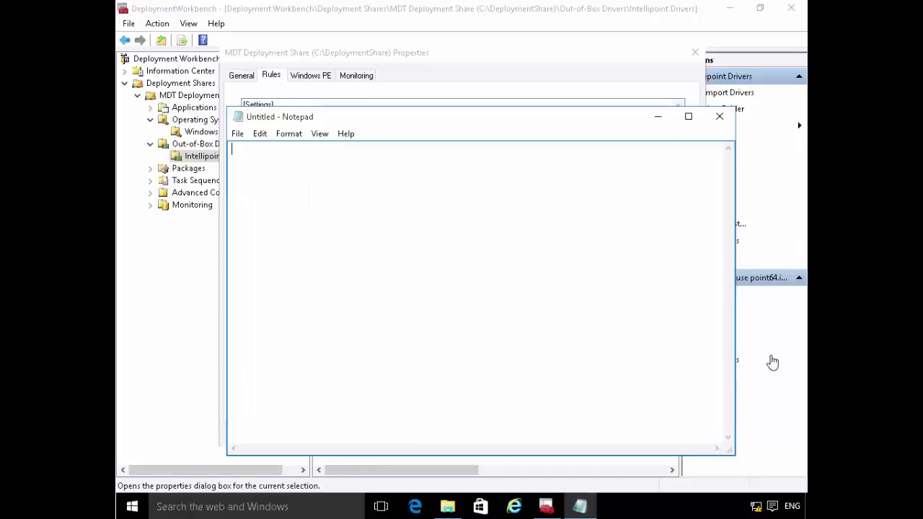
Open CustomSettingsini.txt from the Labfiles\Mod02 folder on the Allfiles (E:) drive in Notepad.
left_click(238, 136)
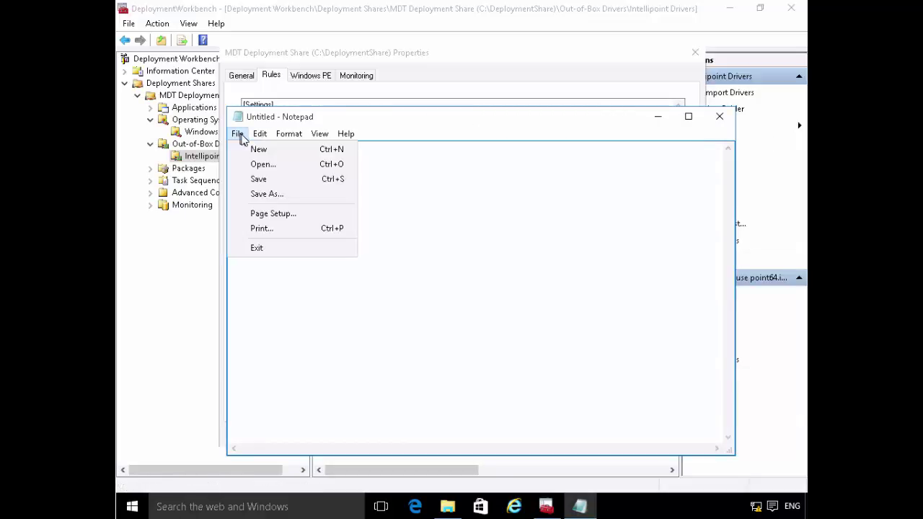
left_click(256, 167)
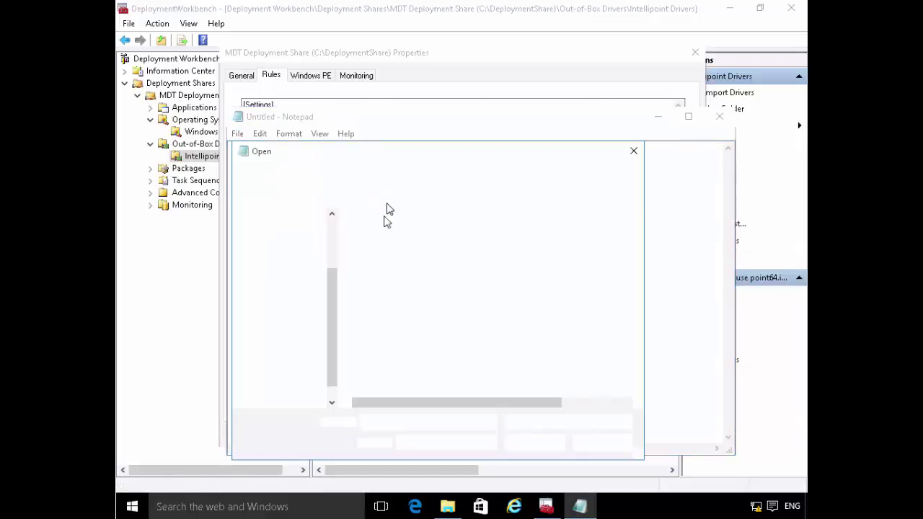
left_click(284, 390)
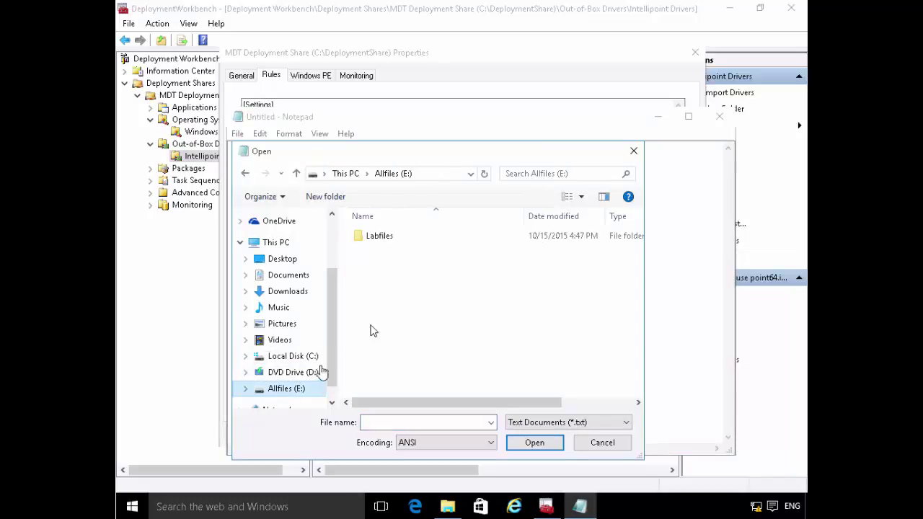
left_click(385, 239)
double_click(385, 239)
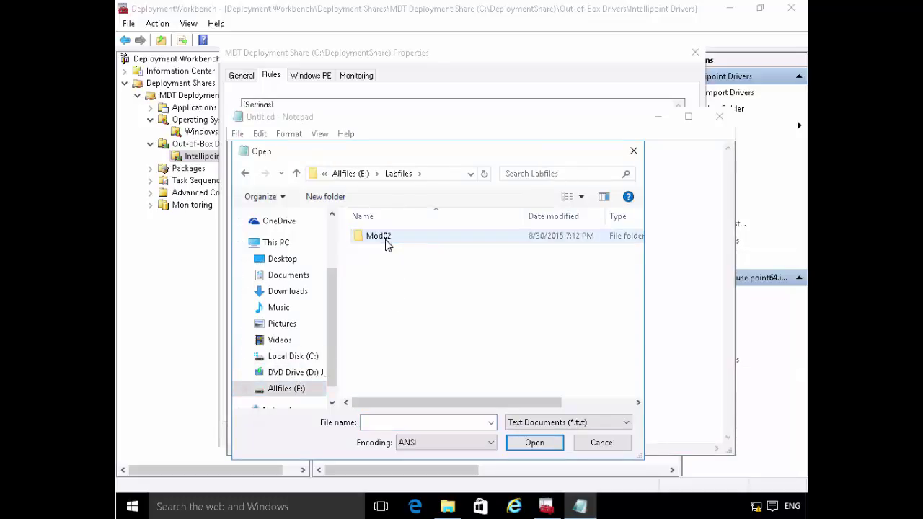
double_click(385, 239)
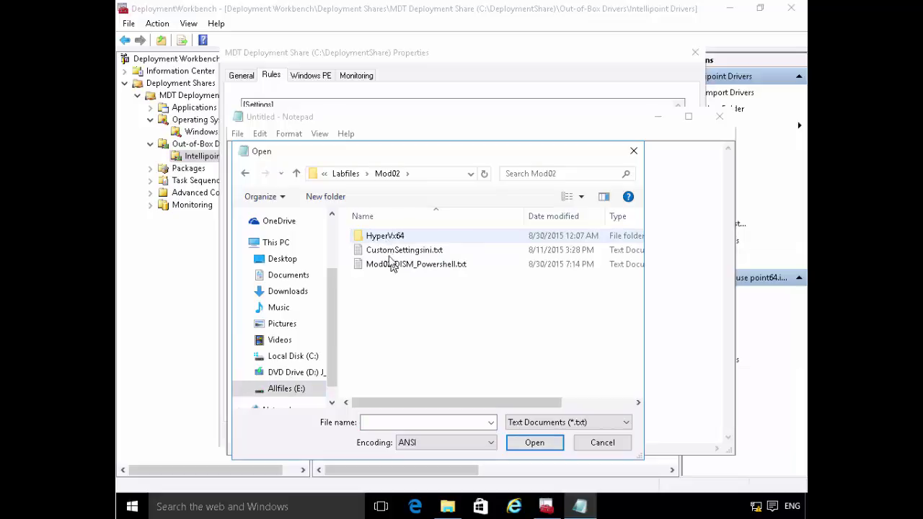
double_click(390, 252)
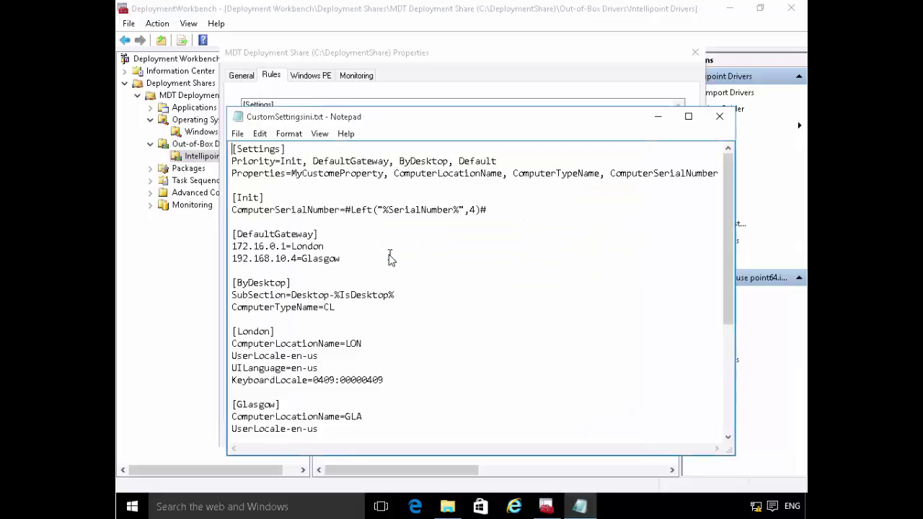
Select all of the text in CustomSettingsini.txt, from SkipBitLocker up to [Settings], and copy it.
left_click(375, 332)
scroll(377, 324, "down", 5)
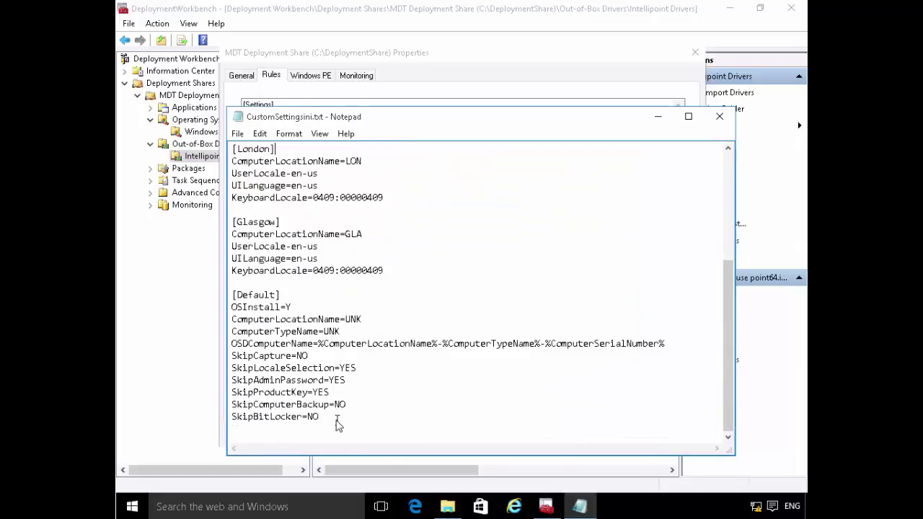
left_click_drag(338, 428, 176, 138)
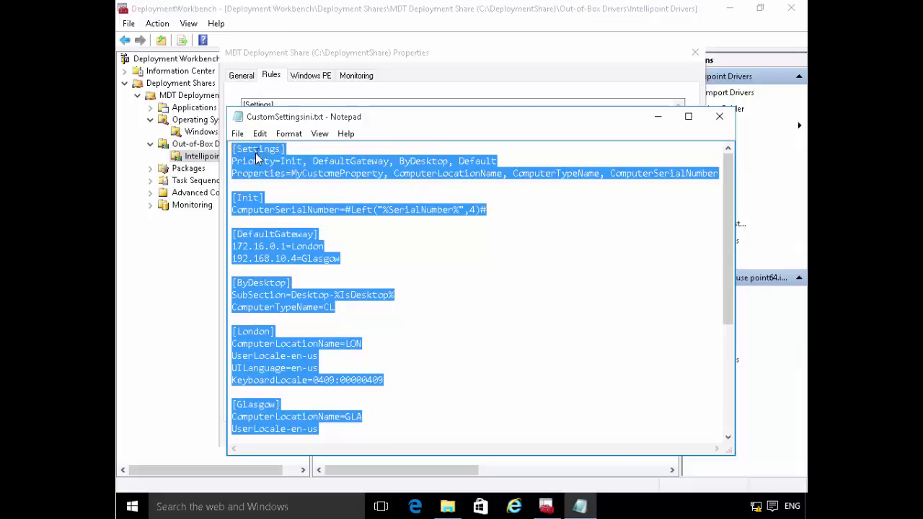
right_click(254, 153)
left_click(288, 198)
left_click(330, 294)
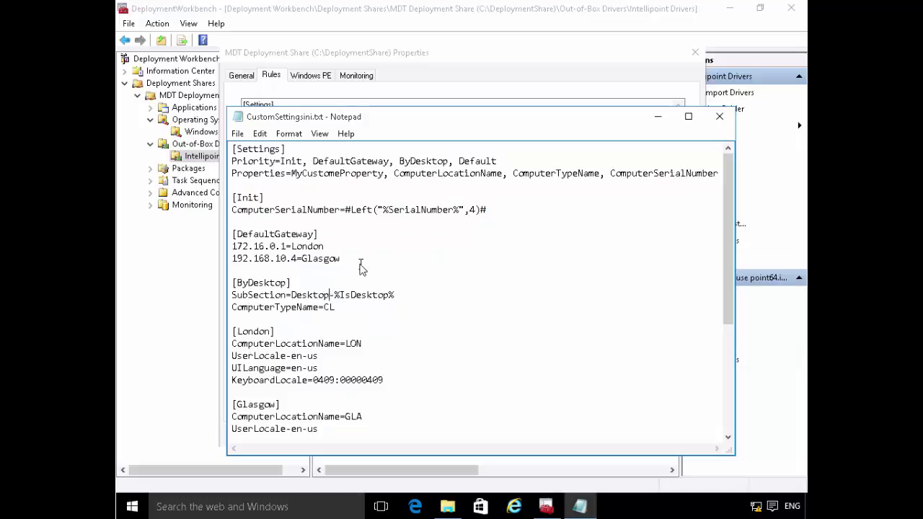
Examine the [London], [Glasgow] and [Default] sections of CustomSettingsini.txt.
scroll(361, 267, "down", 1)
scroll(362, 268, "down", 1)
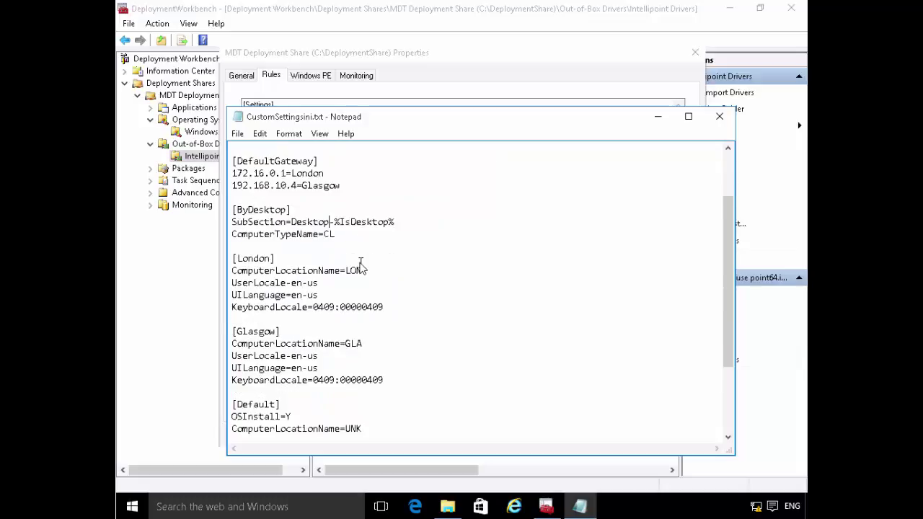
scroll(361, 267, "down", 1)
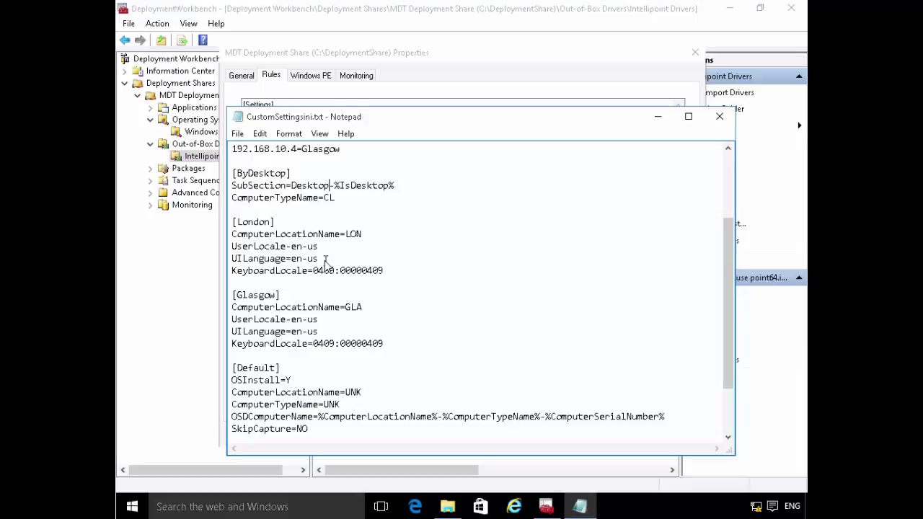
scroll(323, 263, "down", 1)
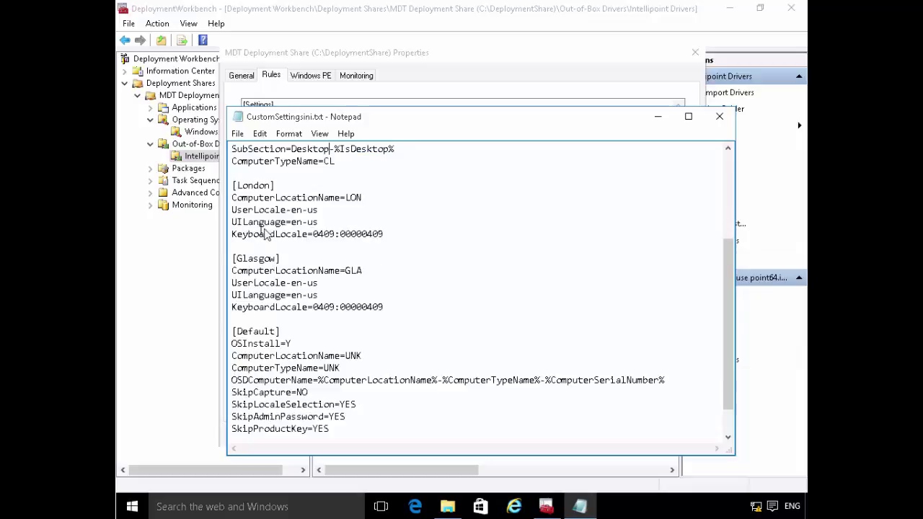
left_click_drag(243, 259, 280, 261)
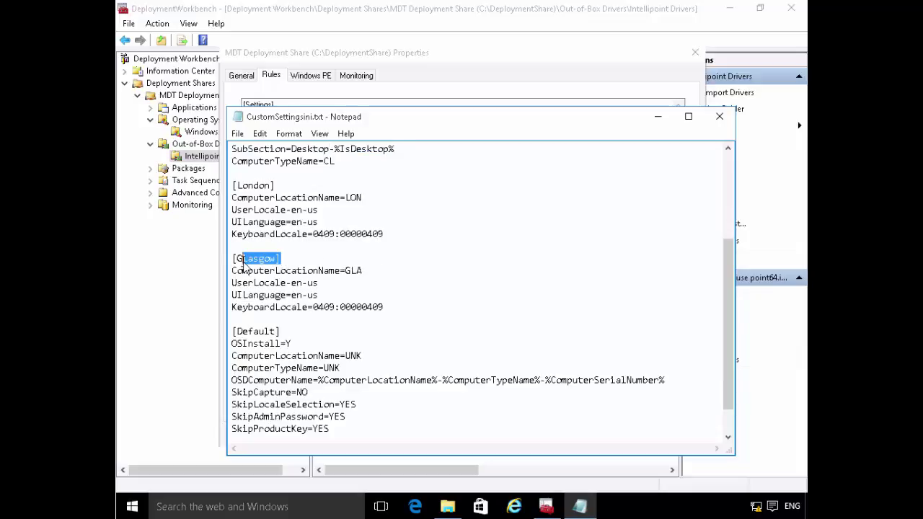
left_click(287, 334)
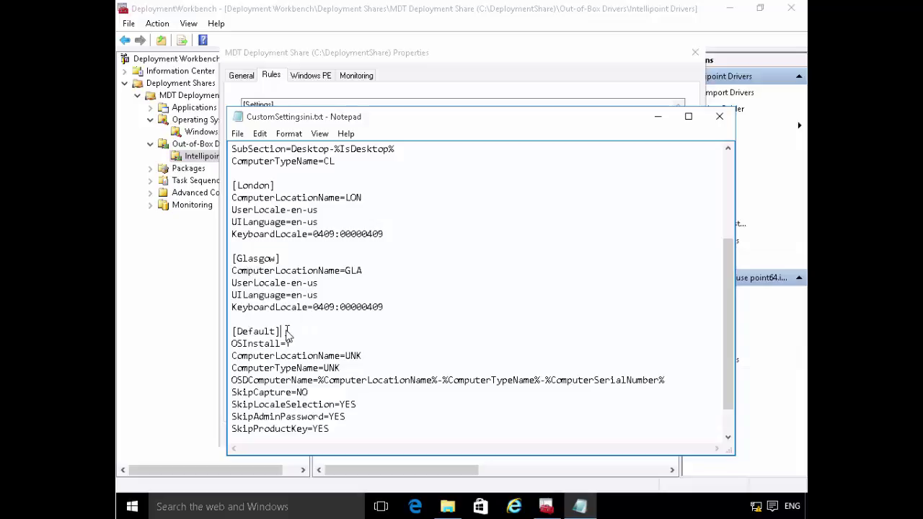
left_click_drag(232, 331, 281, 332)
Compare the Priority entries Init, DefaultGateway, ByDesktop and Default with the sections that they refer to.
scroll(364, 299, "up", 4)
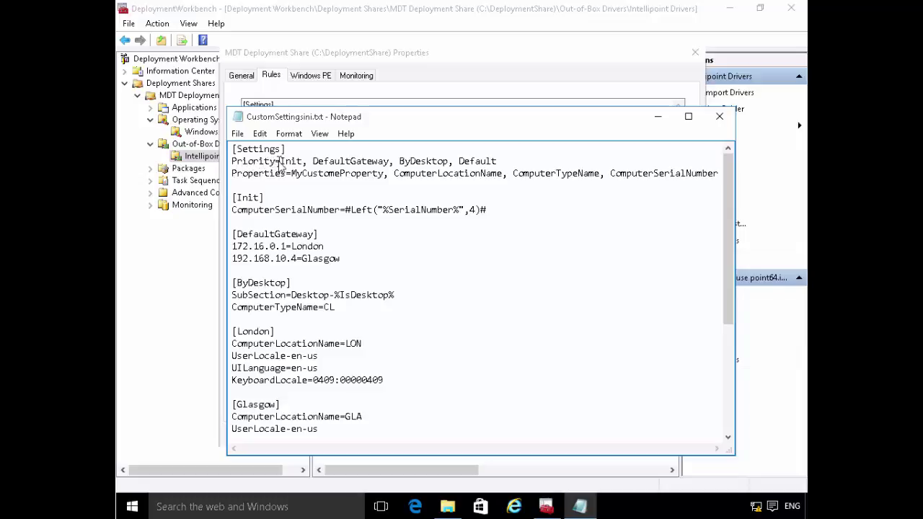
left_click_drag(289, 165, 495, 163)
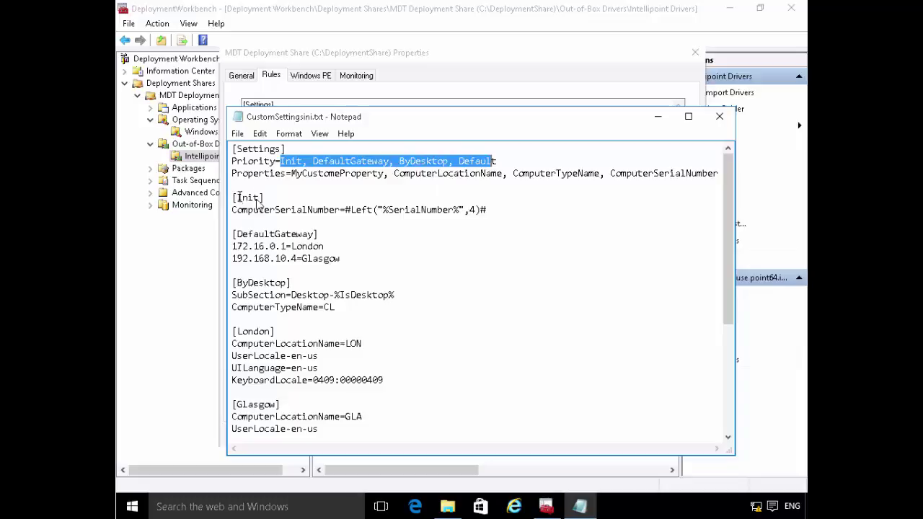
left_click_drag(231, 197, 334, 209)
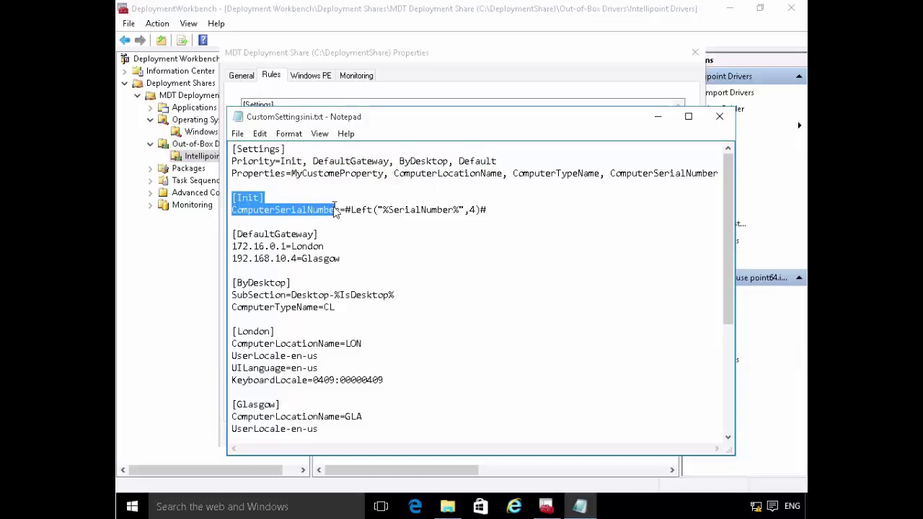
left_click(313, 161)
left_click_drag(349, 165, 350, 165)
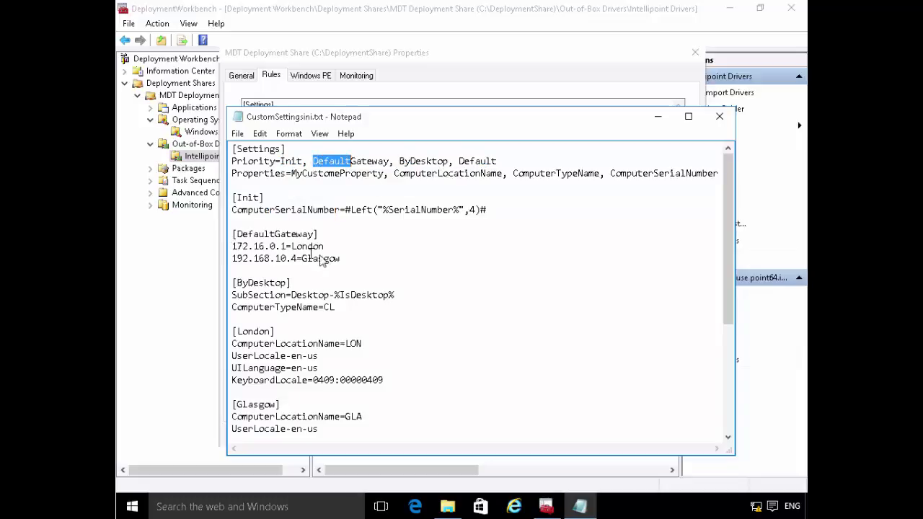
left_click_drag(398, 160, 422, 162)
left_click(267, 284)
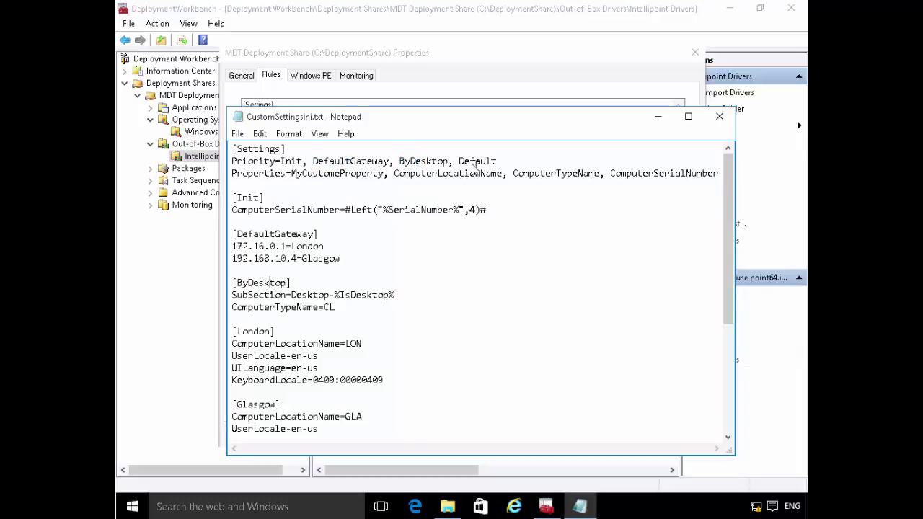
left_click_drag(458, 161, 475, 161)
left_click(458, 189)
Copy the entire contents of CustomSettingsini.txt to the clipboard.
left_click_drag(598, 117, 602, 85)
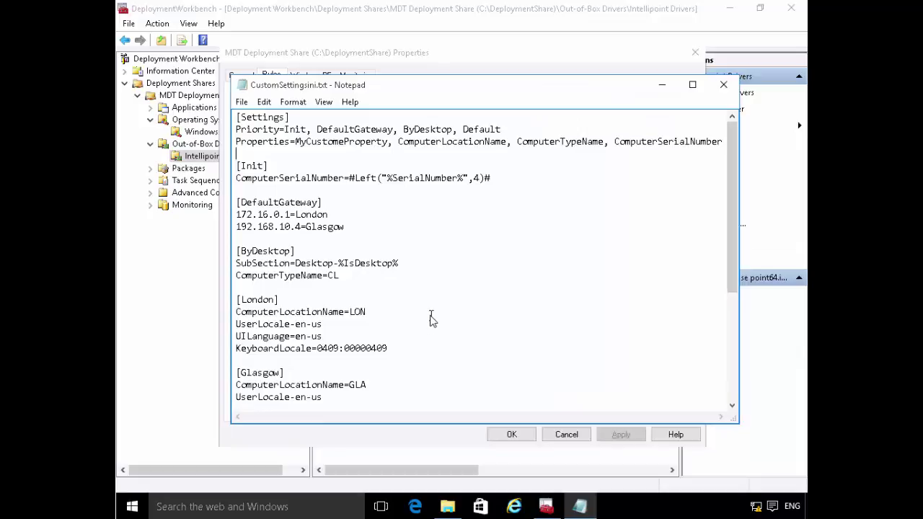
key("ctrl+shift+End")
right_click(281, 221)
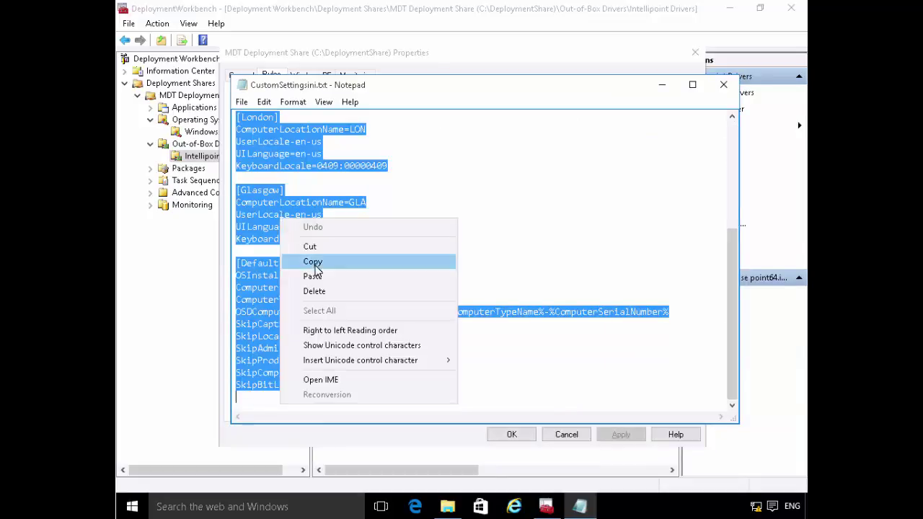
left_click(313, 262)
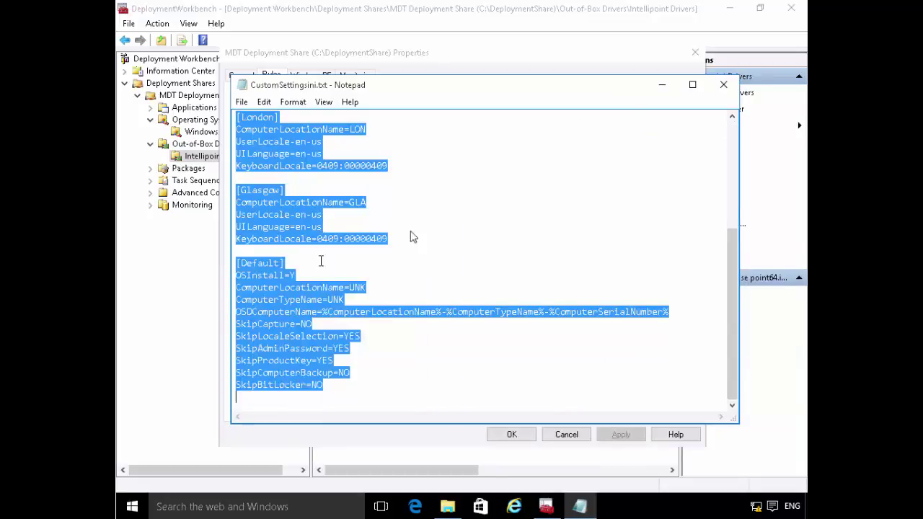
left_click(661, 86)
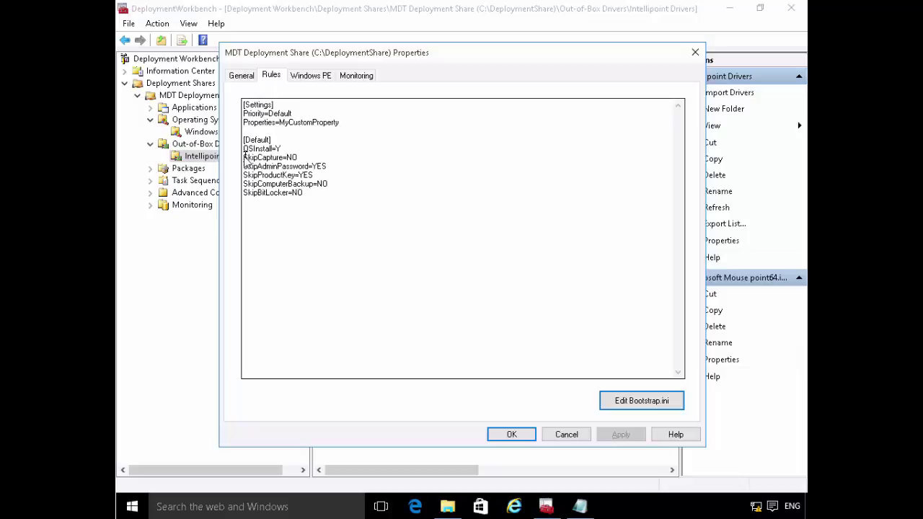
left_click_drag(245, 160, 243, 87)
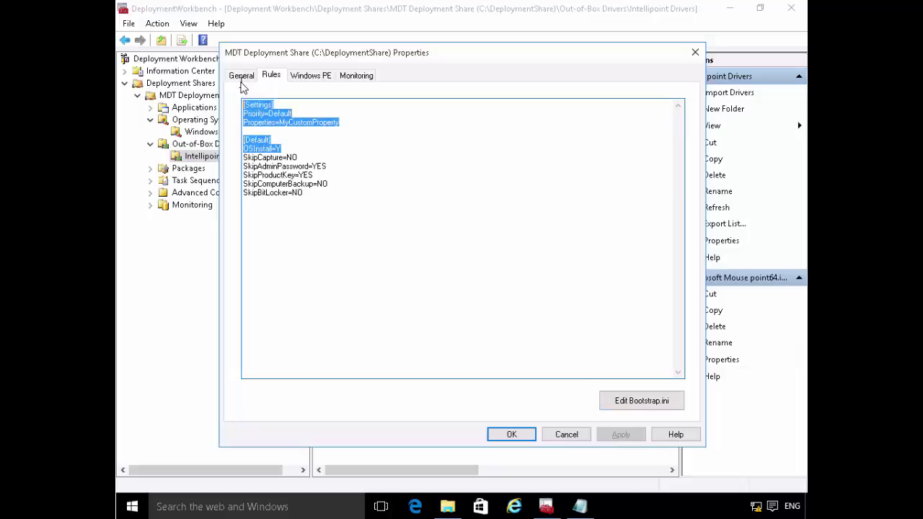
type("BootStrap.ini is used at boot time to provide basic configuration ")
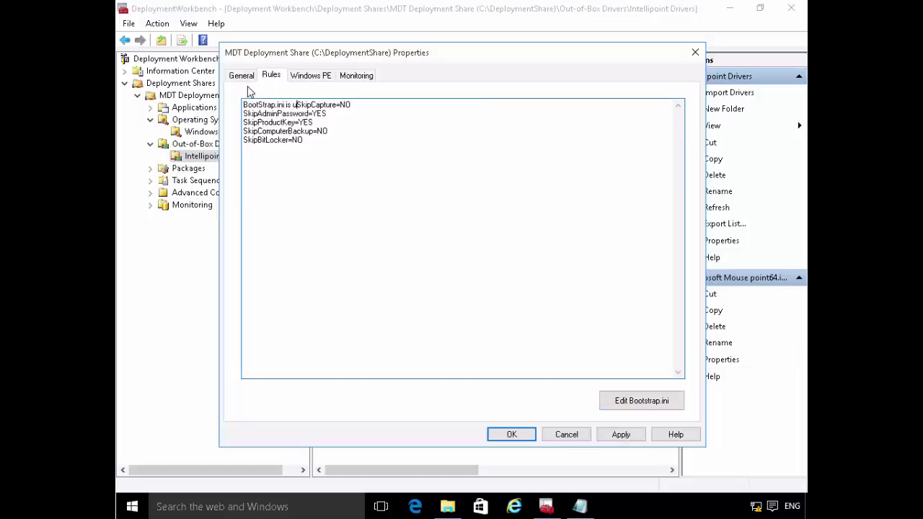
type("to the machine and allow it to connect to the dep")
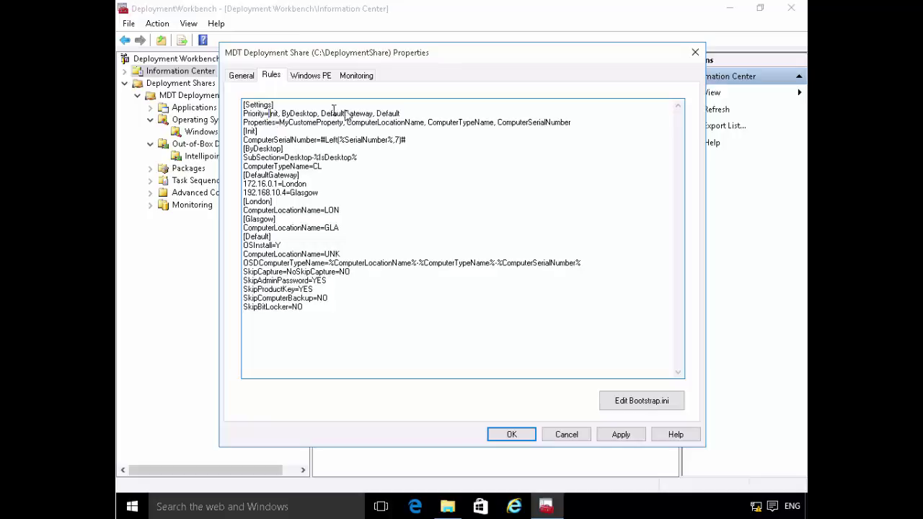
Examine the Priority list and trace the two DefaultGateway addresses to the [London] and [Glasgow] sections with their ComputerLocationName values.
left_click_drag(268, 113, 421, 115)
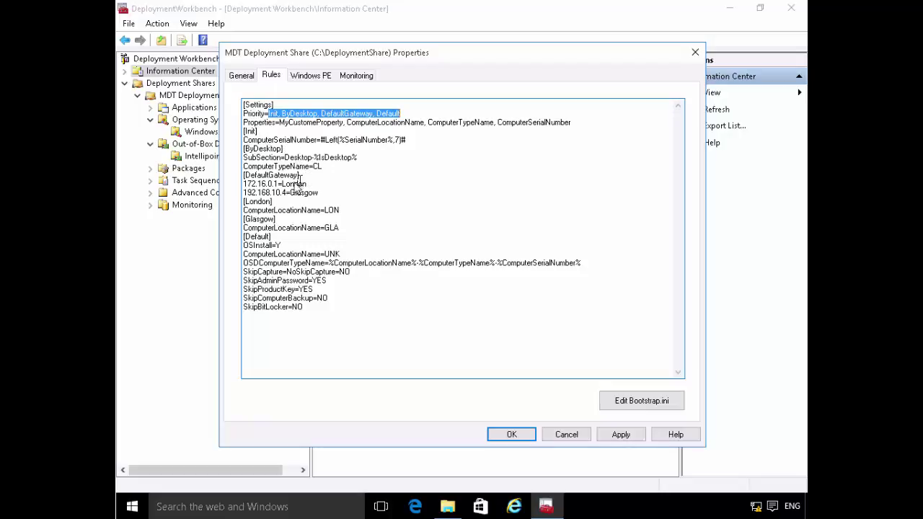
left_click_drag(276, 184, 237, 191)
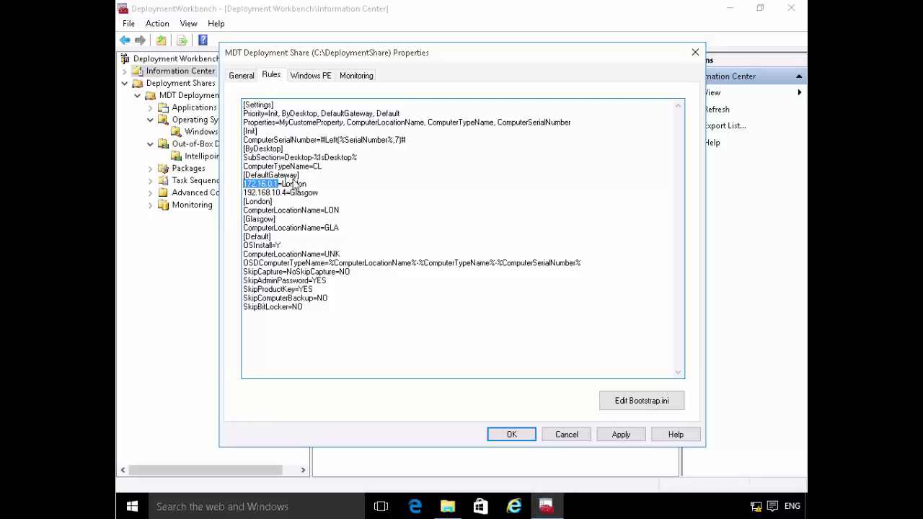
left_click_drag(307, 186, 233, 208)
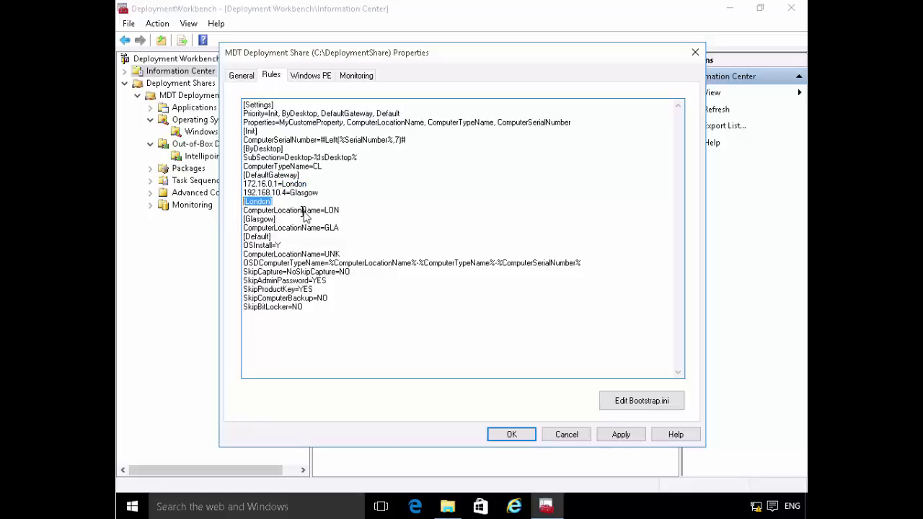
left_click(344, 210)
left_click_drag(295, 215, 236, 211)
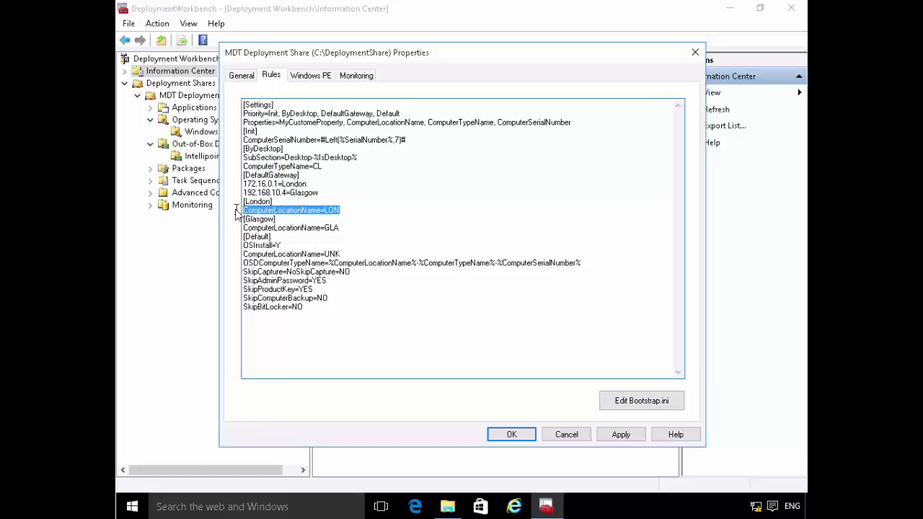
left_click_drag(287, 193, 237, 195)
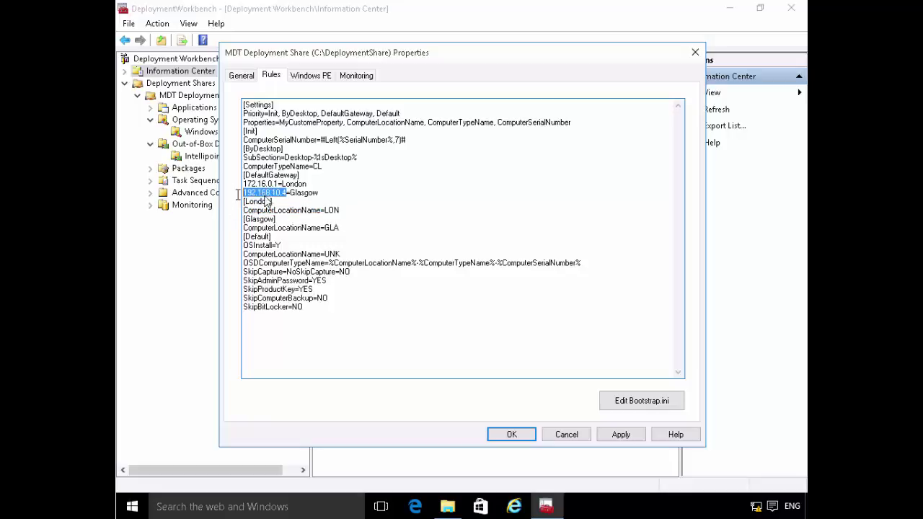
left_click(319, 193)
left_click(289, 196, "shift")
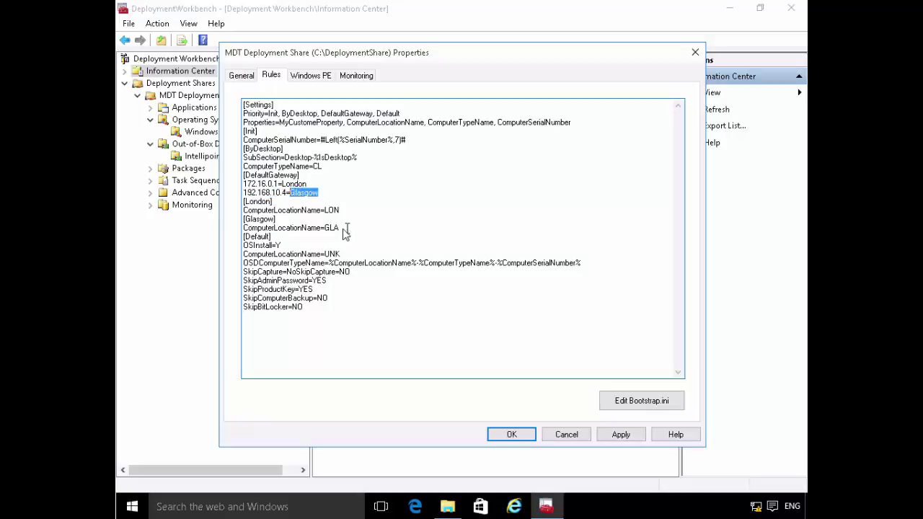
left_click_drag(341, 232, 329, 235)
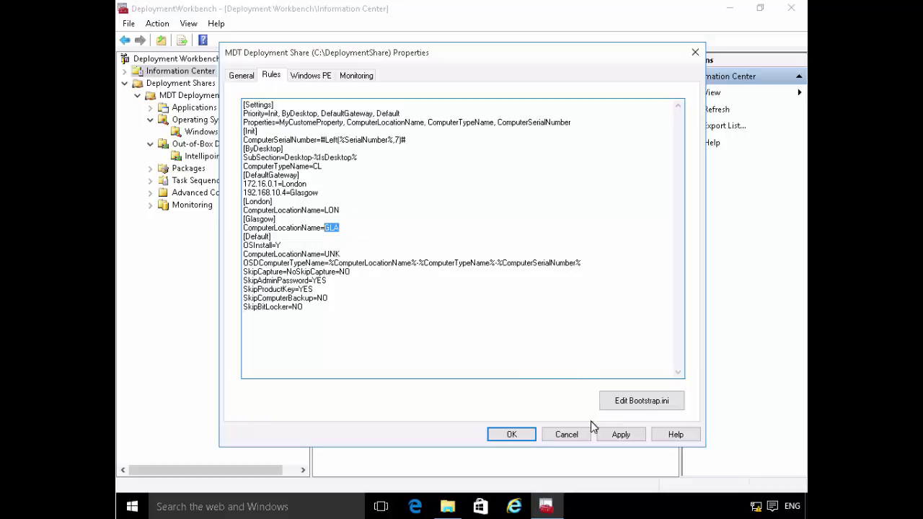
Save the edited rules, close the MDT Deployment Share properties and select the Deployment Shares node.
left_click(507, 437)
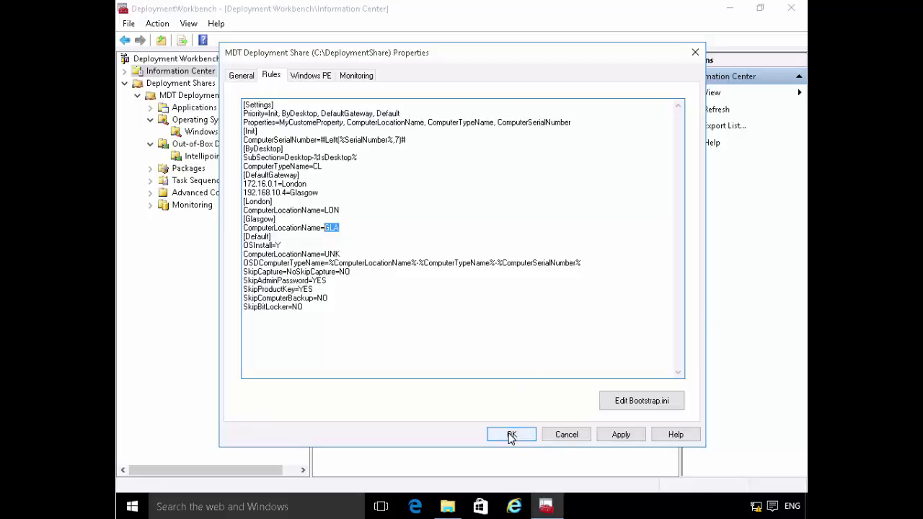
left_click(511, 436)
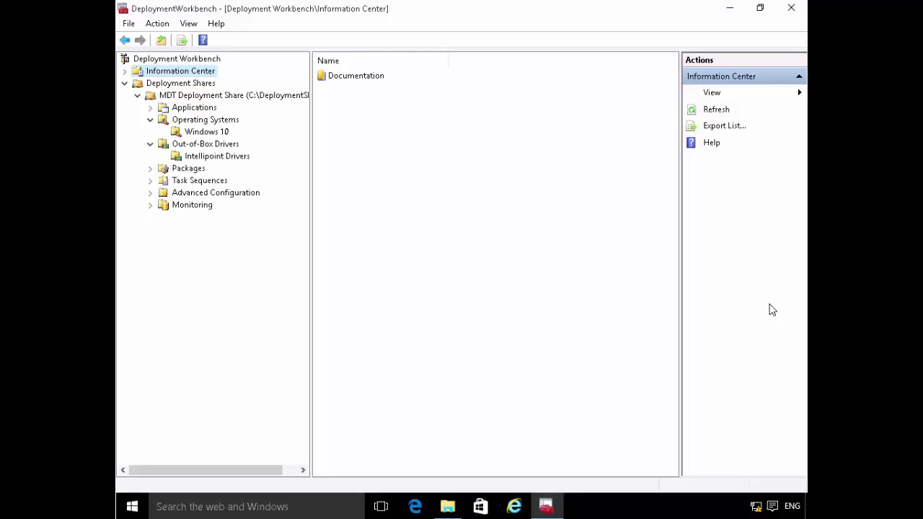
left_click(196, 90)
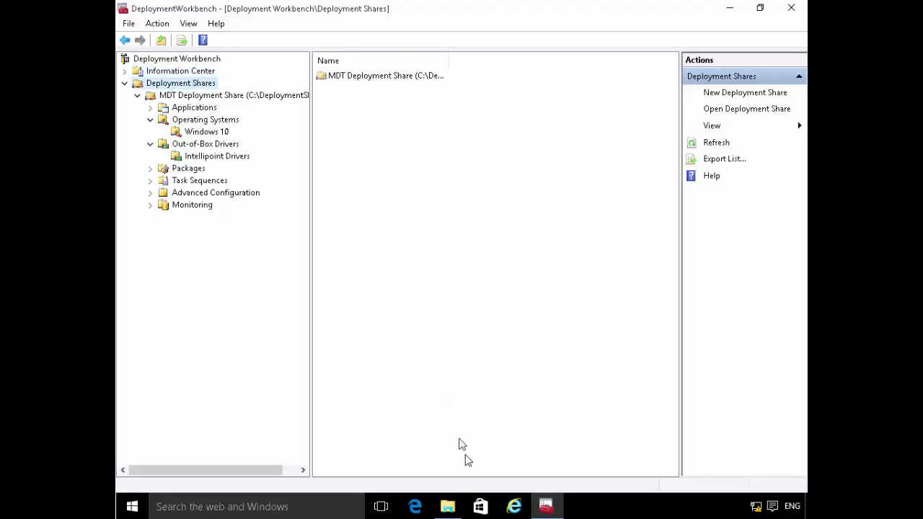
Look inside the Boot folder of C:\DeploymentShare in File Explorer.
left_click(447, 508)
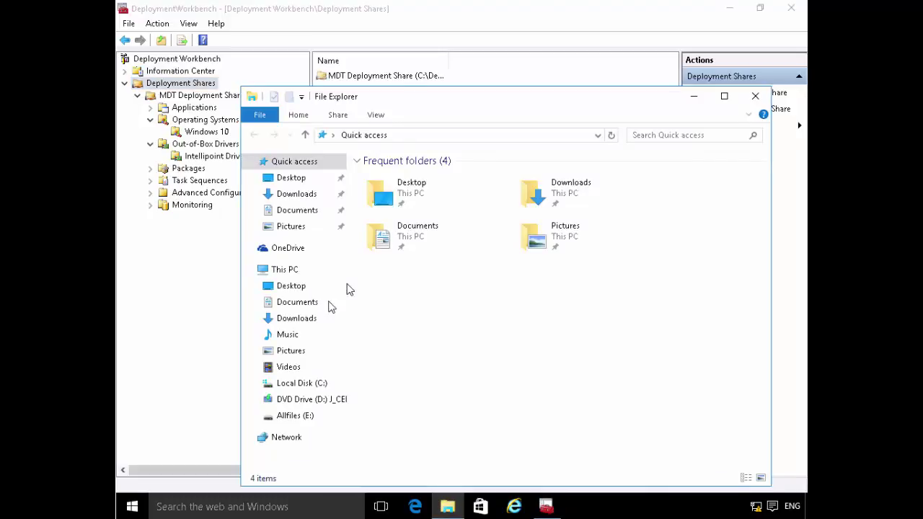
left_click(298, 386)
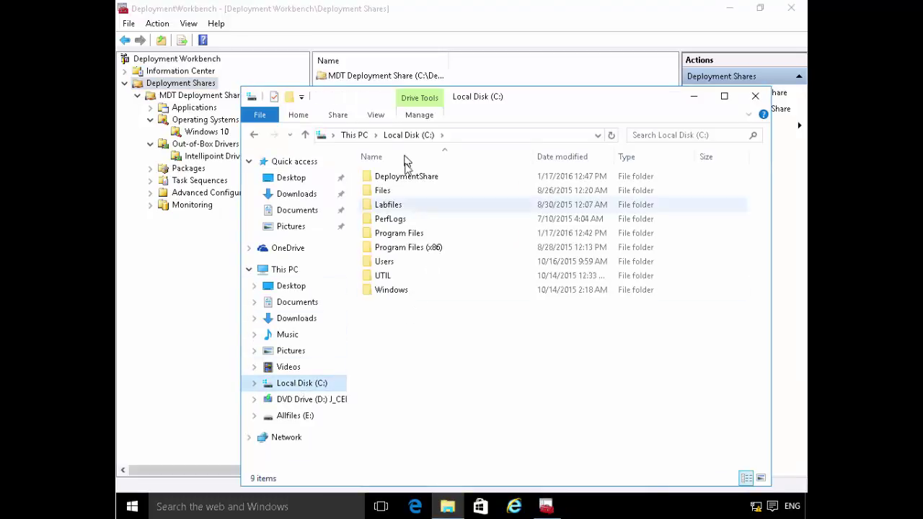
left_click(406, 179)
double_click(406, 181)
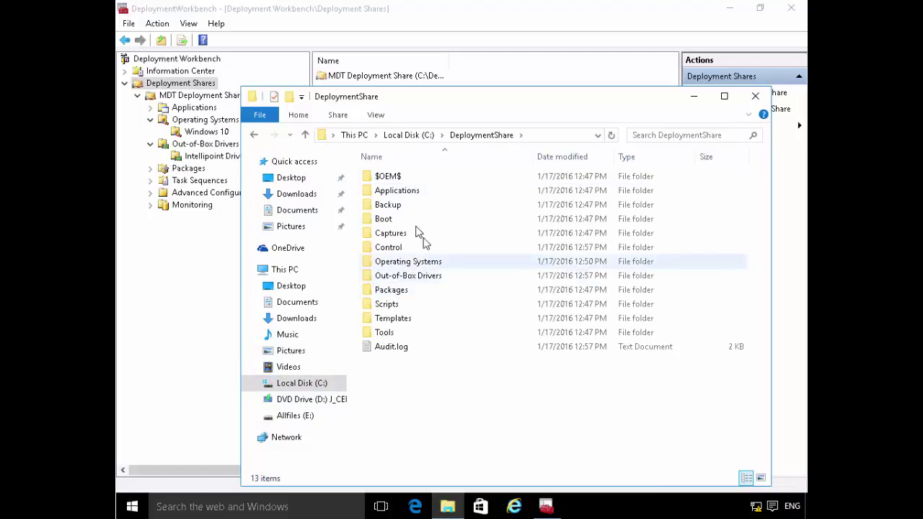
double_click(394, 224)
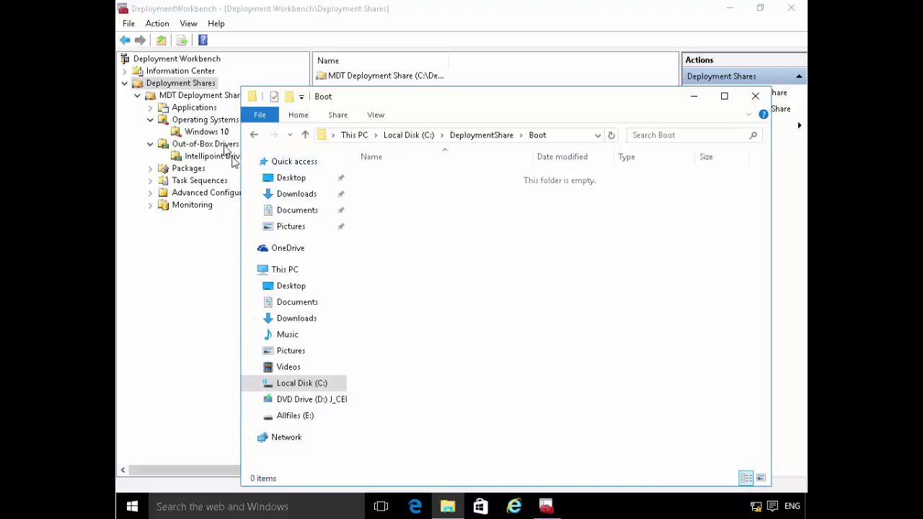
left_click(184, 86)
right_click(182, 85)
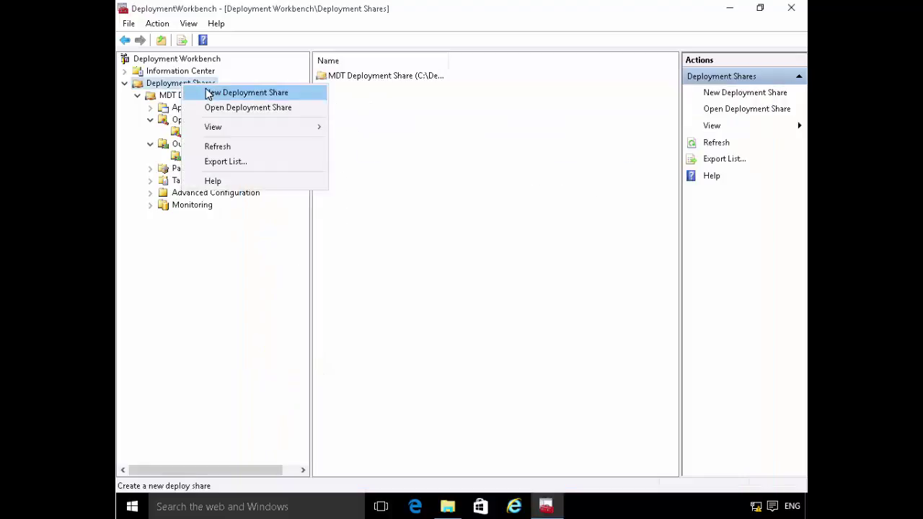
right_click(159, 98)
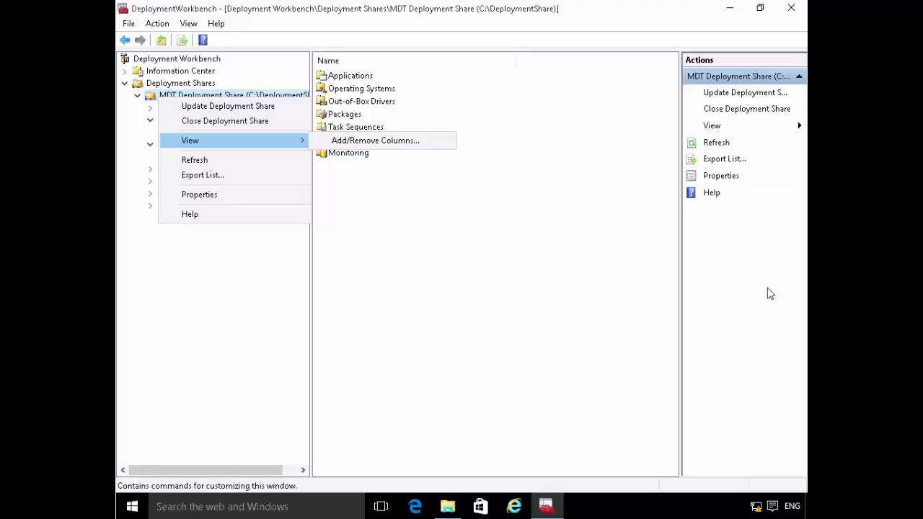
left_click(474, 296)
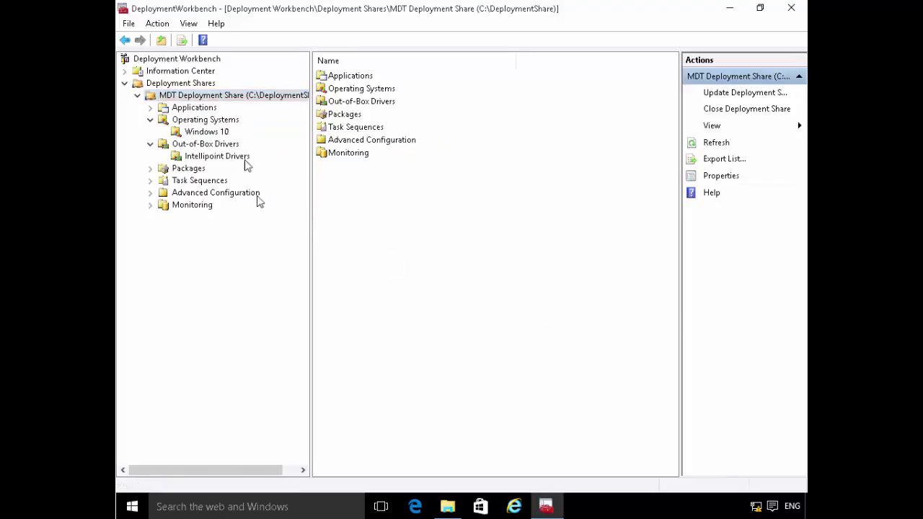
Start a new task sequence in Task Sequences with the ID Adatum-001 and the name Deploy Adatum Win10 Enterprise.
left_click(173, 184)
right_click(173, 184)
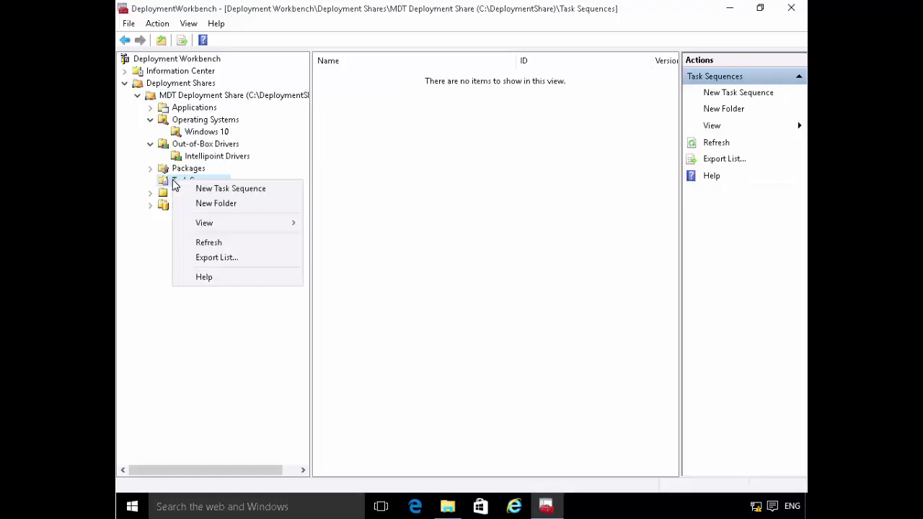
left_click(209, 189)
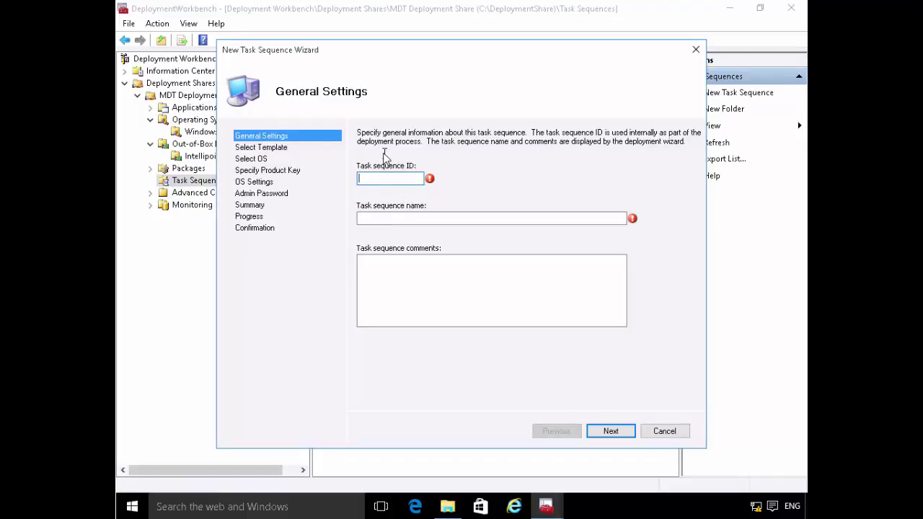
type("Adatum-001")
left_click(417, 220)
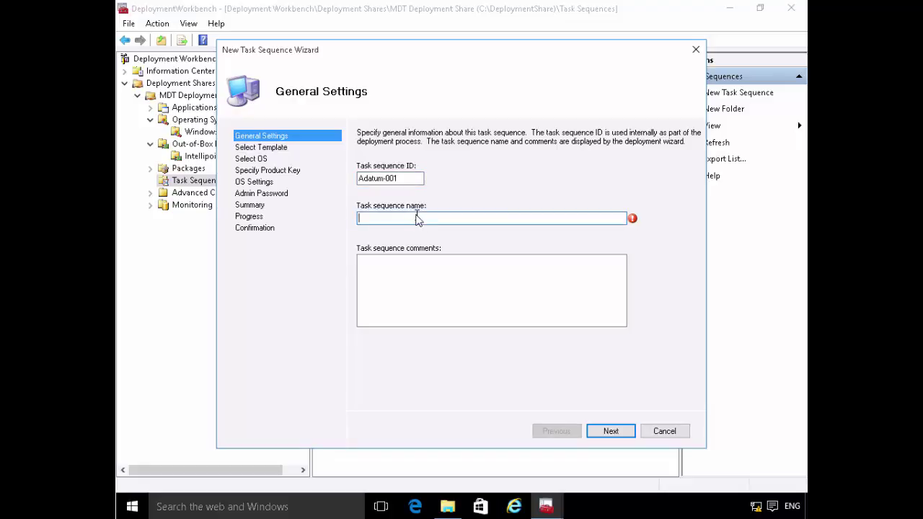
type("Deploy Adatum Win10 Enterprise")
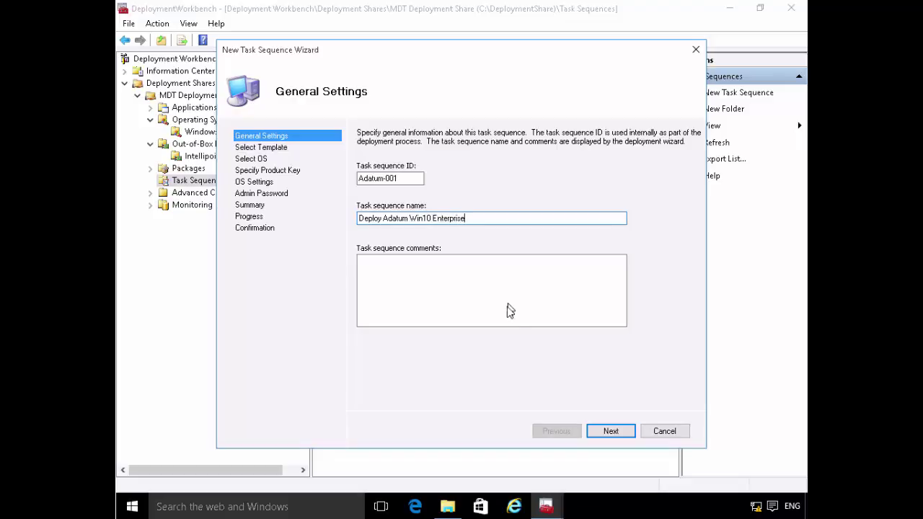
left_click(609, 433)
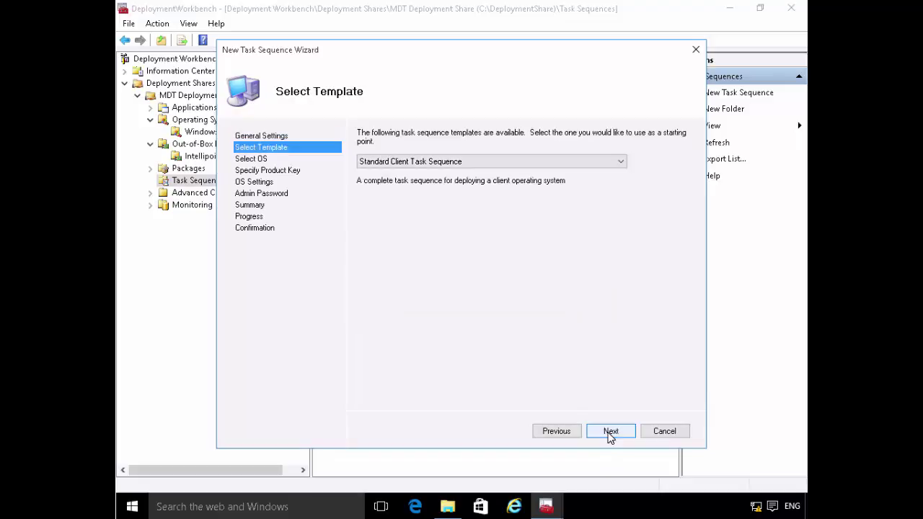
Review the available task sequence templates and keep Standard Client Task Sequence as the template.
left_click(456, 165)
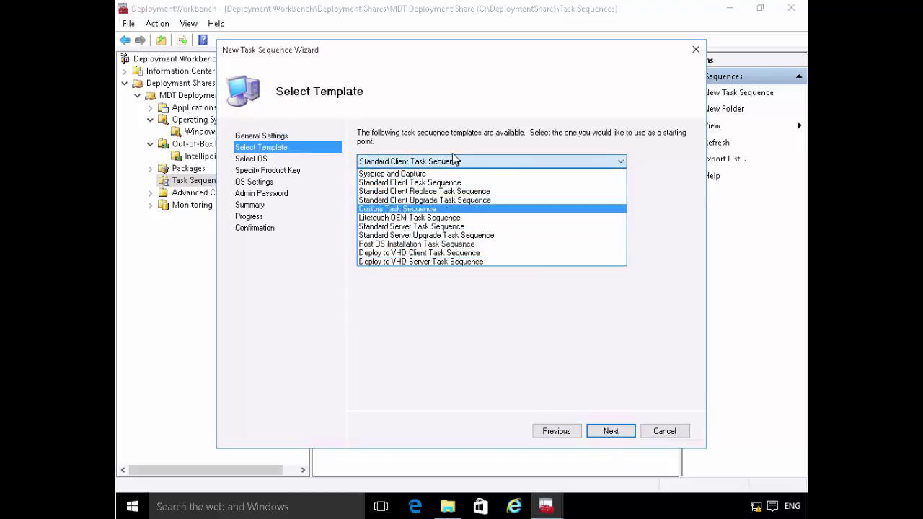
left_click(455, 166)
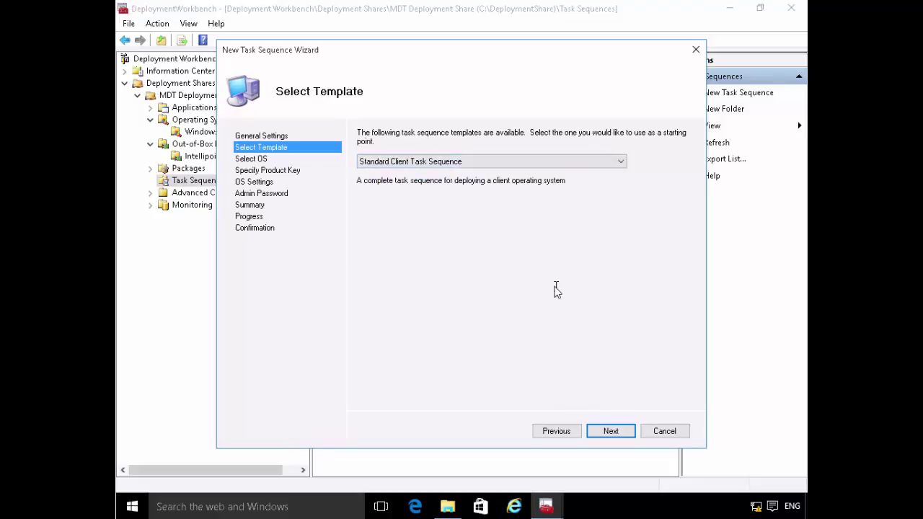
left_click(521, 165)
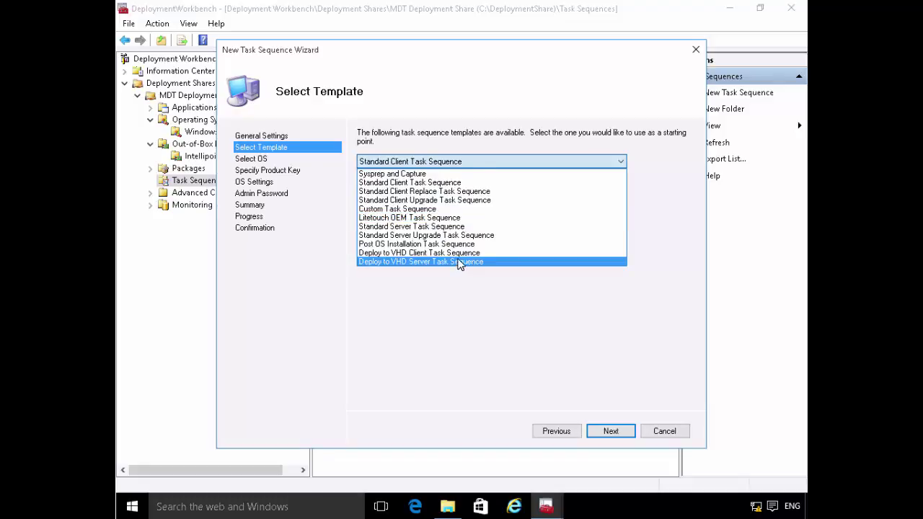
left_click(460, 338)
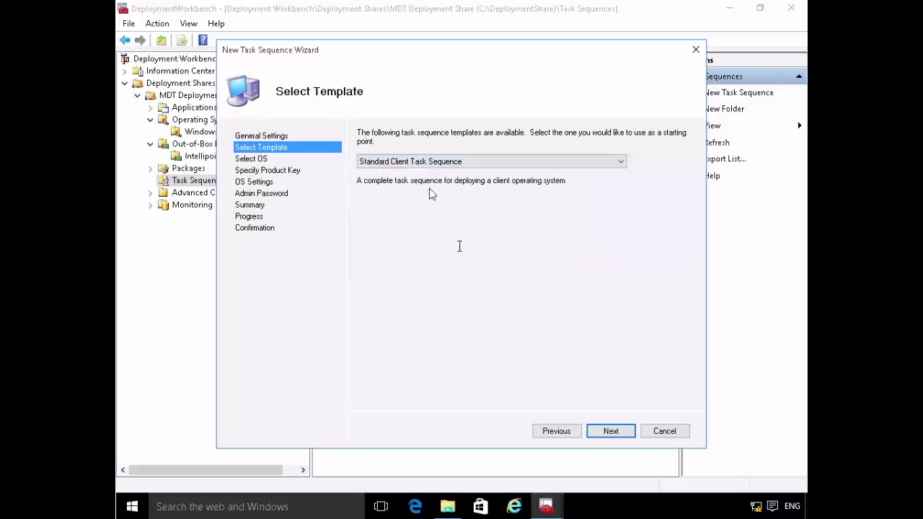
left_click(611, 431)
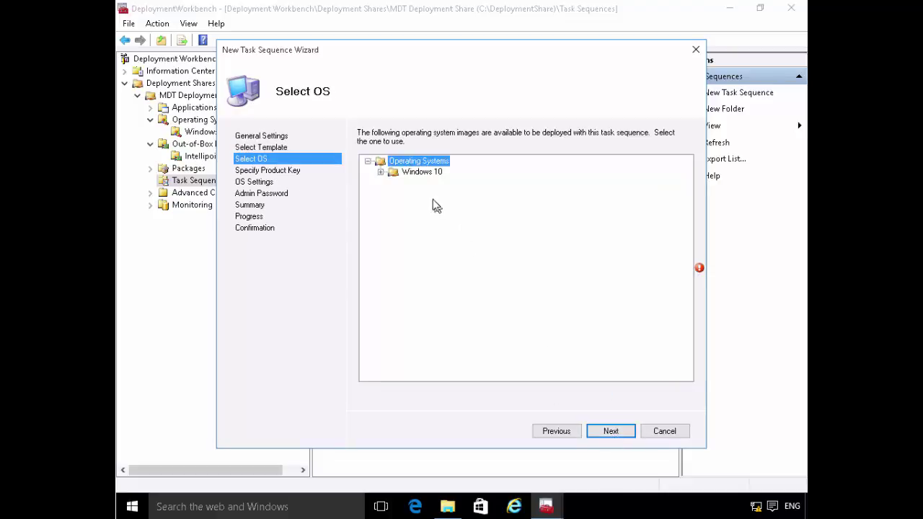
Choose the Windows 10 Enterprise Evaluation in AdatumWin10 install.wim image and do not specify a product key.
left_click(381, 172)
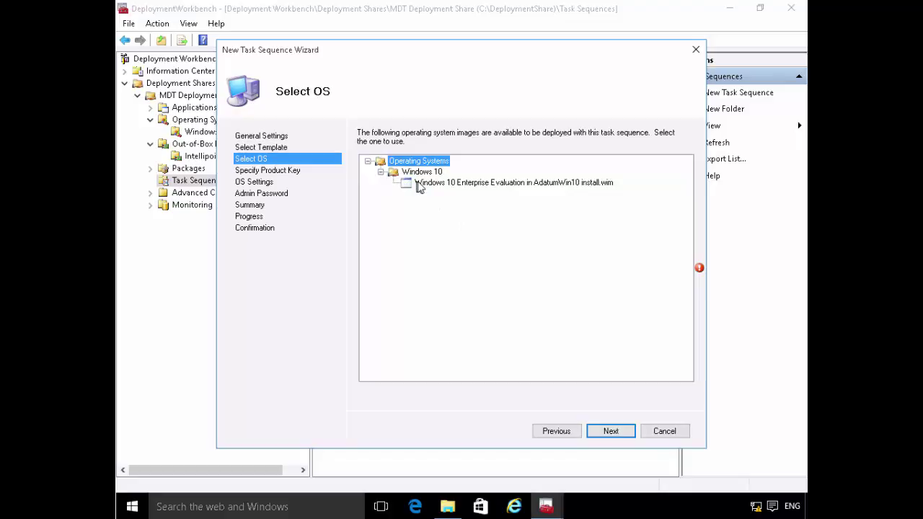
left_click(423, 185)
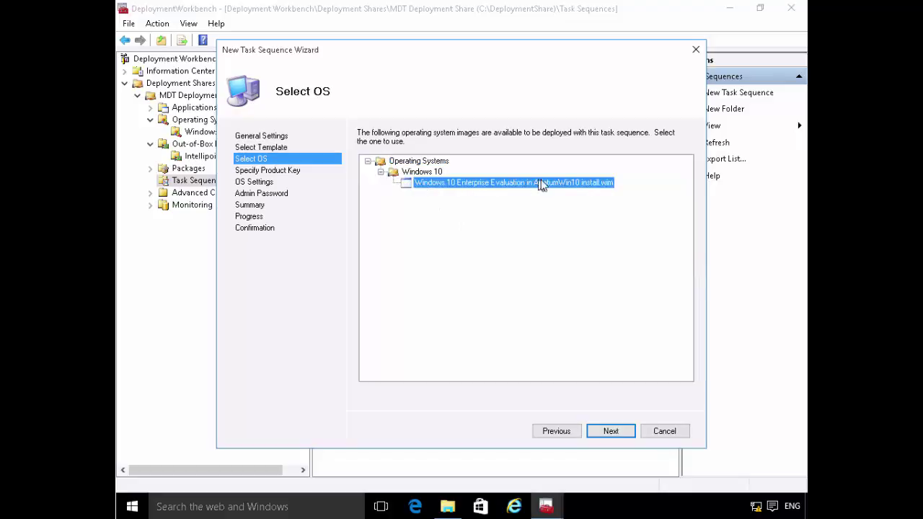
left_click(613, 431)
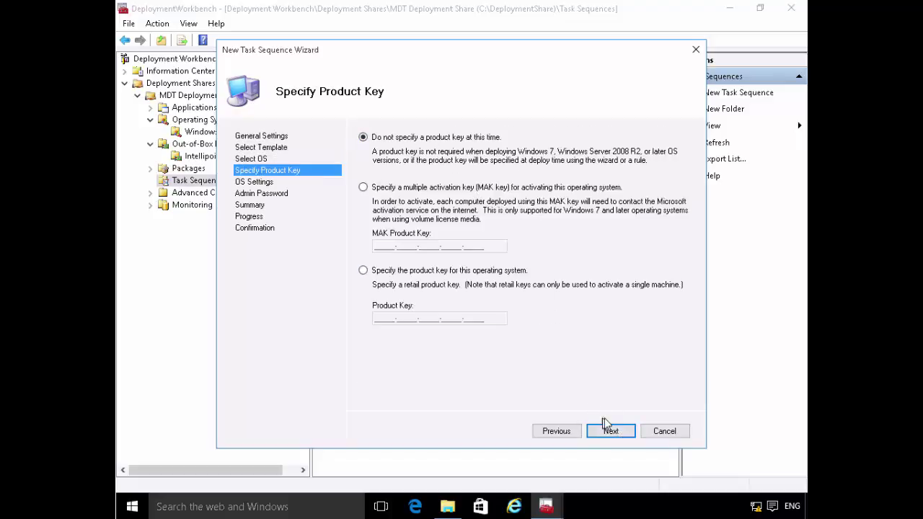
left_click(610, 431)
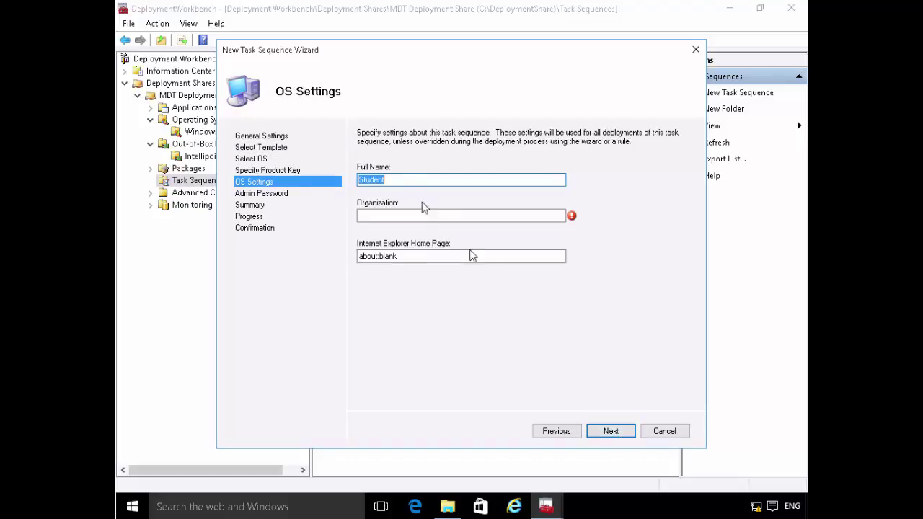
Set the task sequence's OS settings with Administrator as the full name and Adatum as the organization.
left_click(405, 182)
left_click_drag(405, 181, 305, 168)
type("Administrator")
left_click(432, 218)
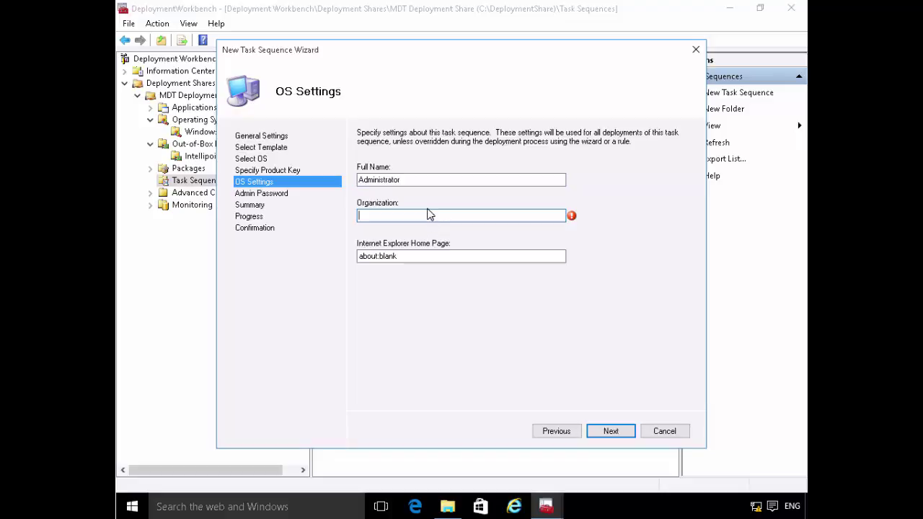
type("Adatum")
left_click(628, 432)
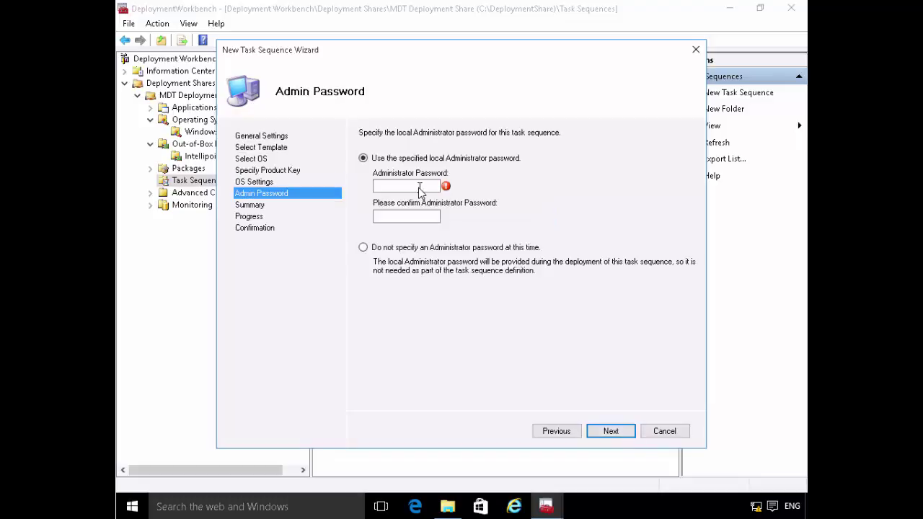
Specify and confirm the local Administrator password for the task sequence, and complete the wizard to create it.
left_click(419, 187)
type("Passw")
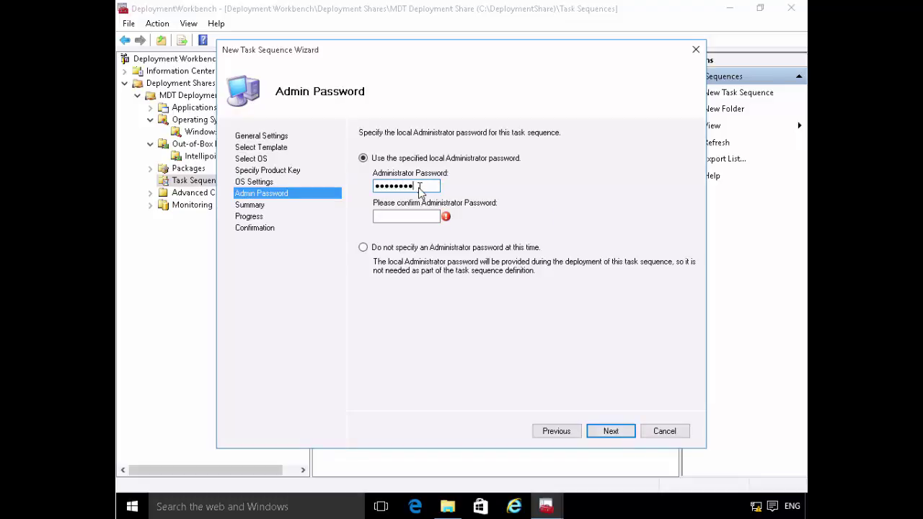
key("Tab")
type("Password")
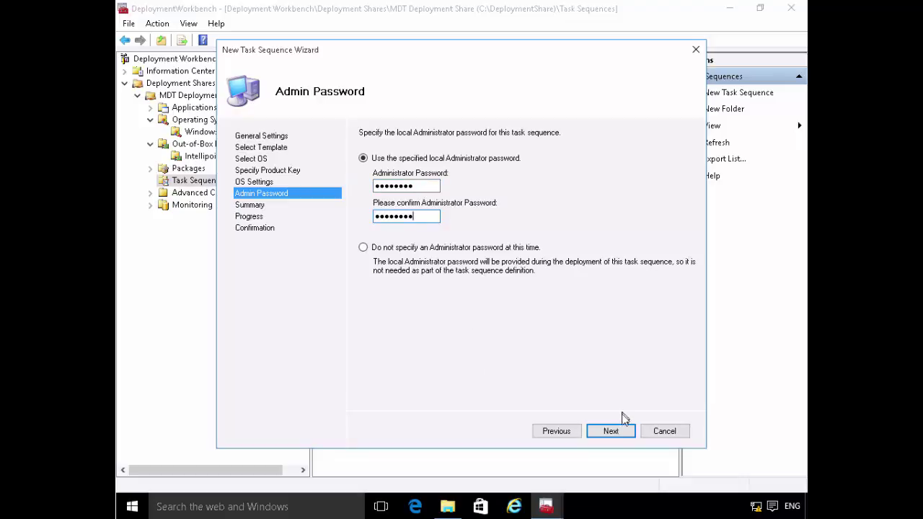
left_click(611, 431)
left_click(610, 432)
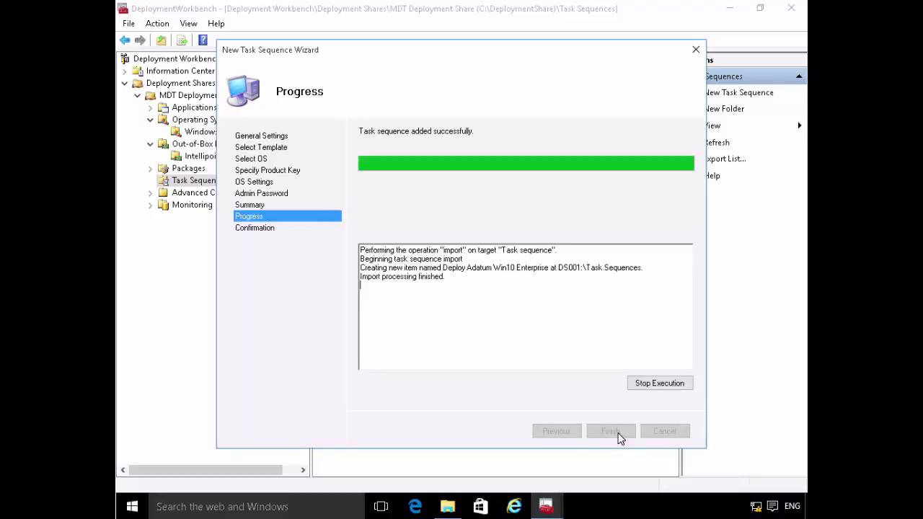
left_click(611, 431)
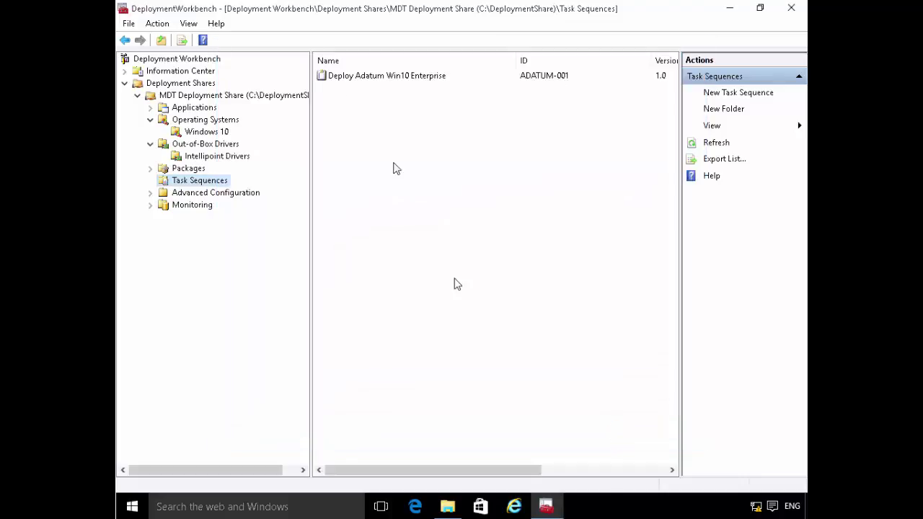
In the Deploy Adatum Win10 Enterprise task sequence, set the selection profile of the Preinstall Inject Drivers step to Nothing.
right_click(353, 80)
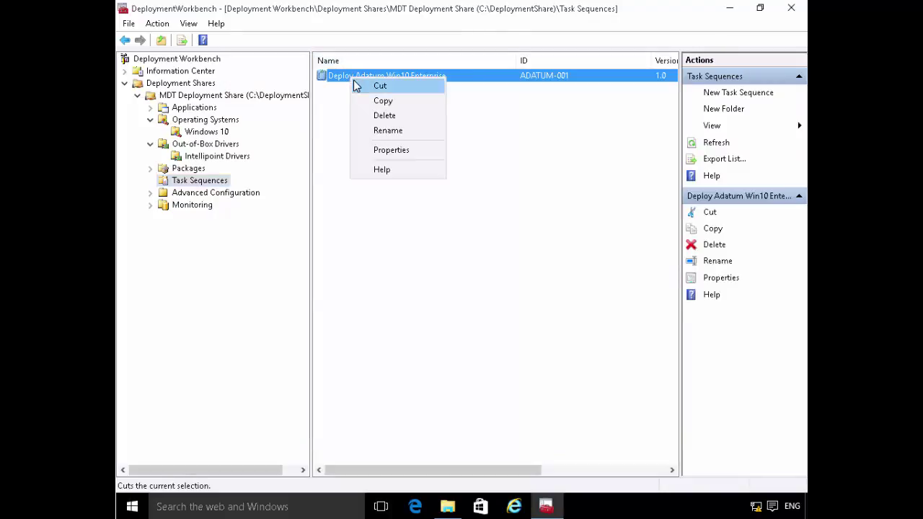
left_click(400, 150)
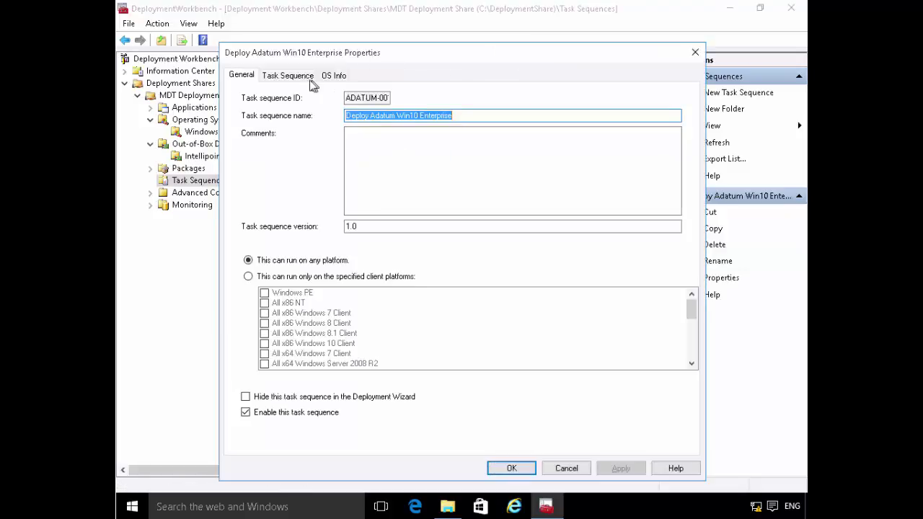
left_click(301, 77)
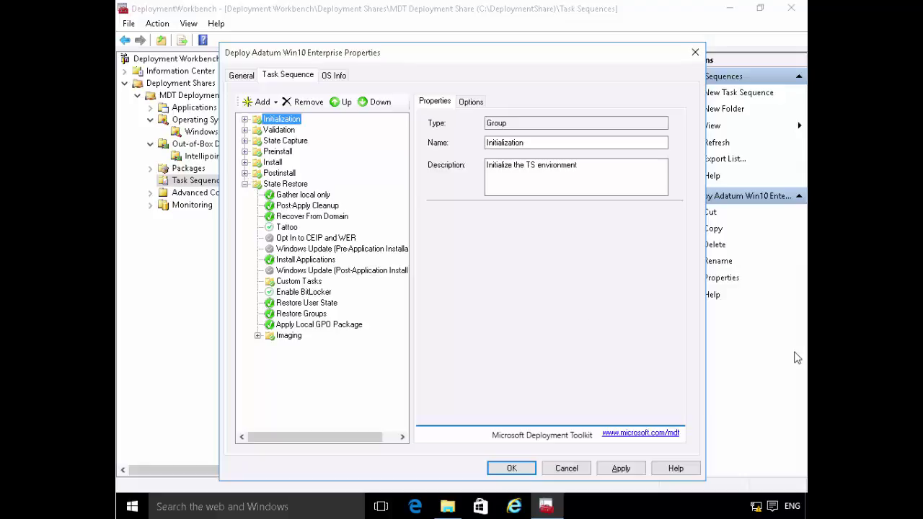
left_click(245, 151)
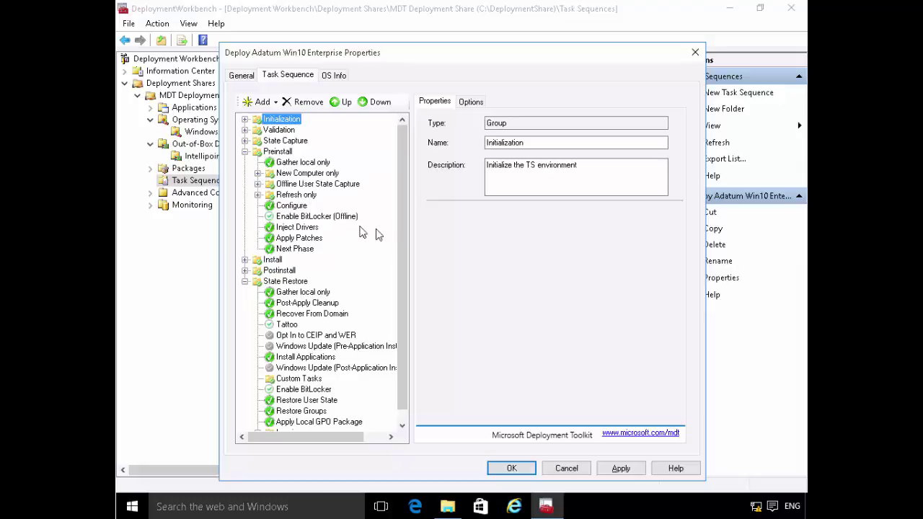
left_click(304, 229)
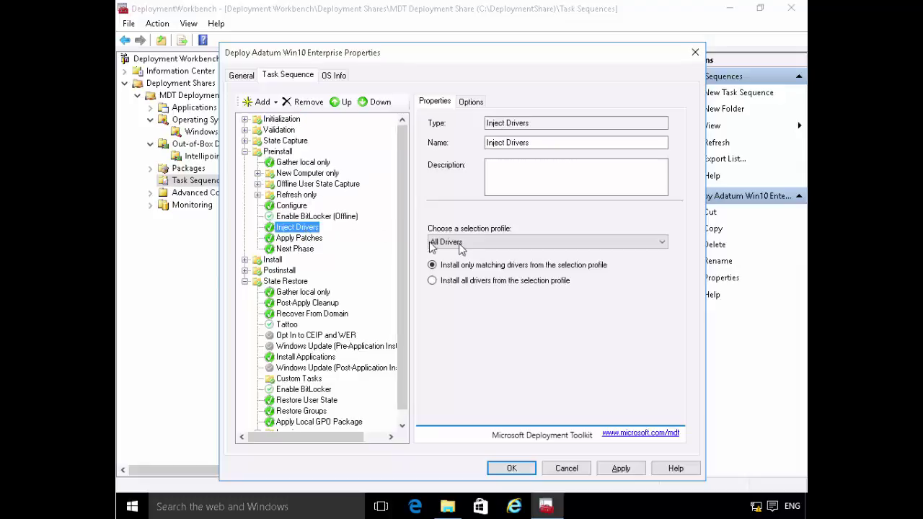
left_click(463, 244)
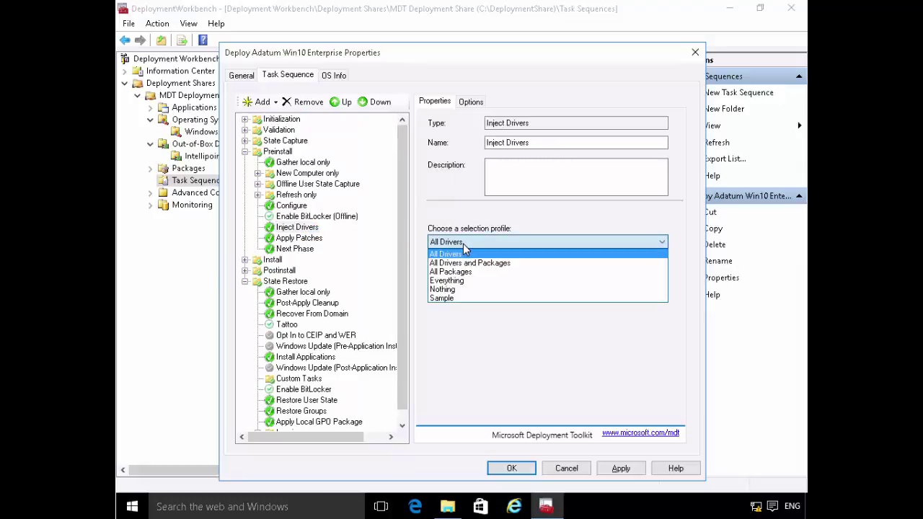
left_click(447, 291)
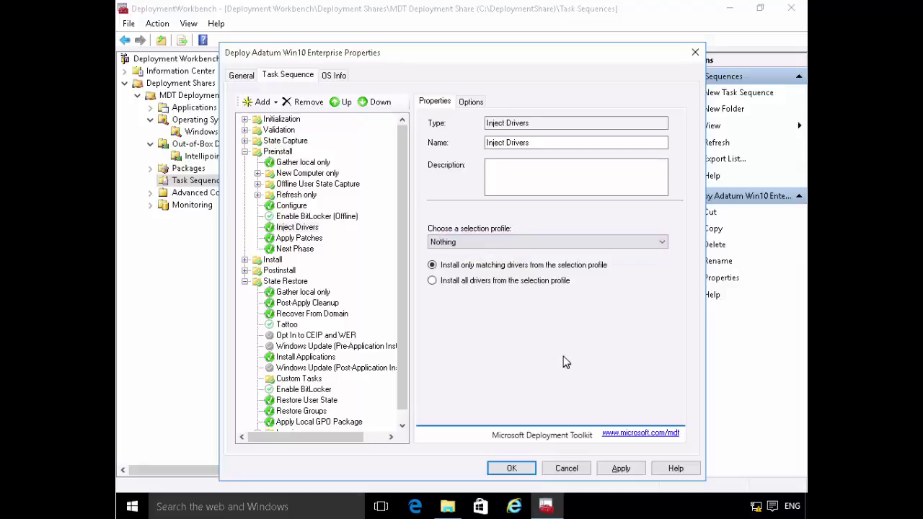
left_click(525, 468)
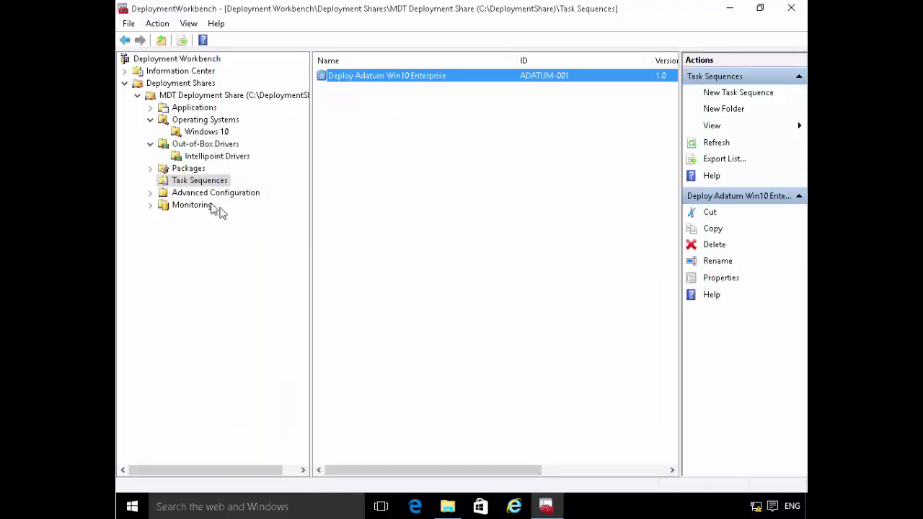
Start a new selection profile named IntelliPointDrivers under Advanced Configuration.
left_click(150, 192)
left_click(202, 206)
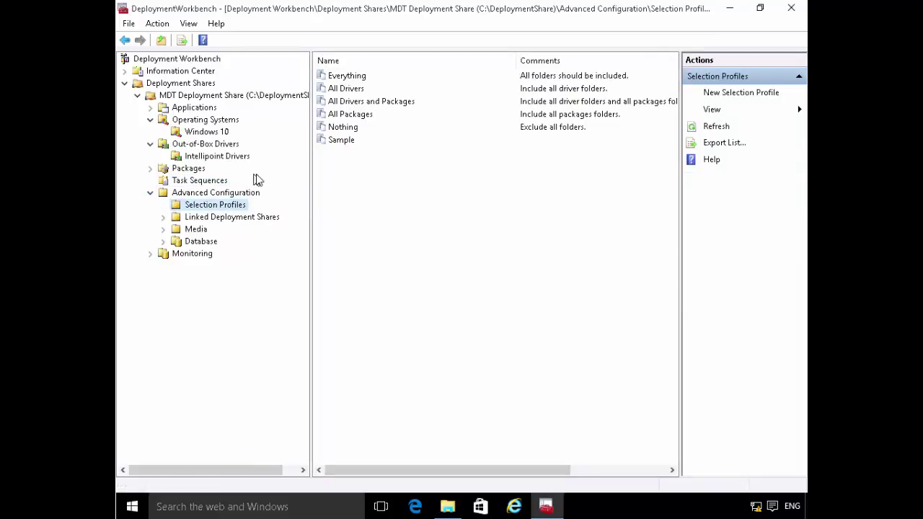
left_click(350, 130)
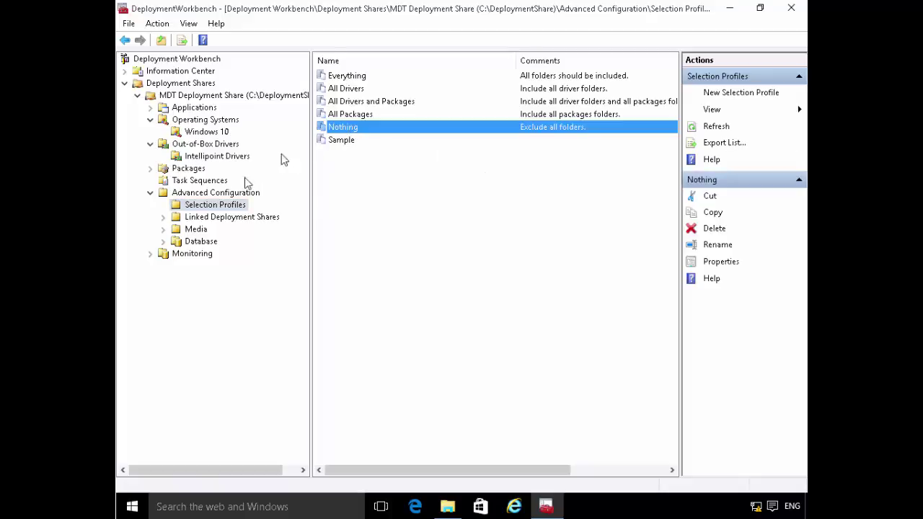
right_click(233, 207)
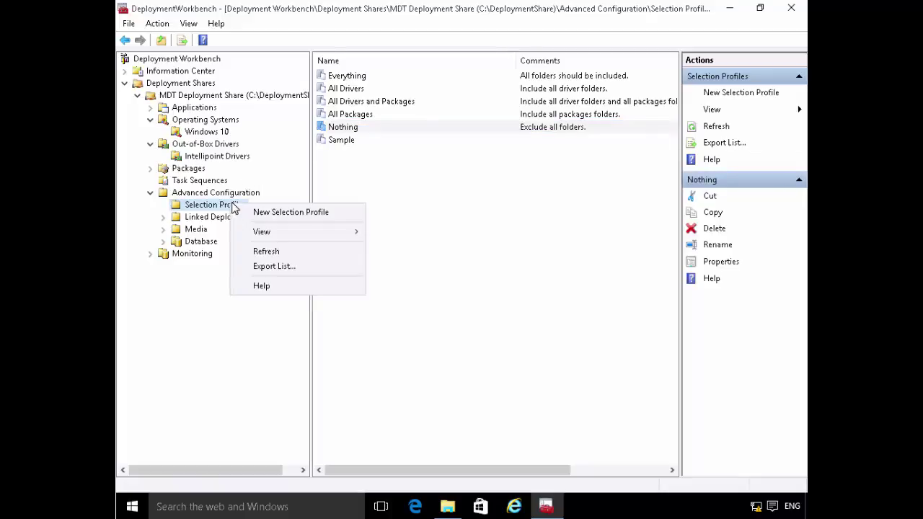
left_click(274, 215)
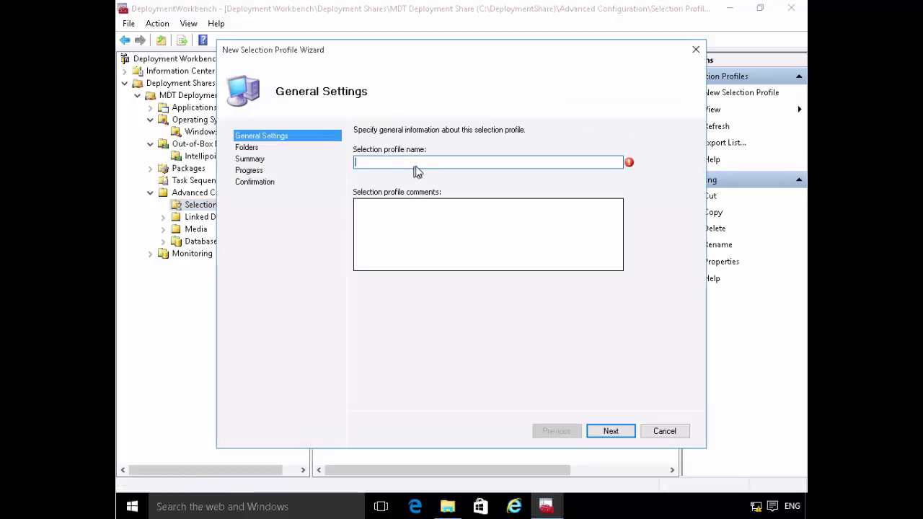
type("IntelliPointD")
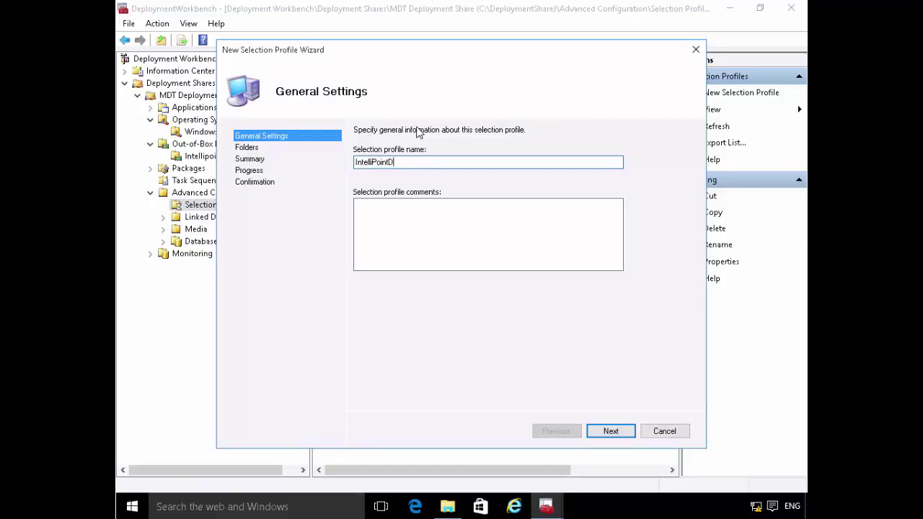
type("rivers")
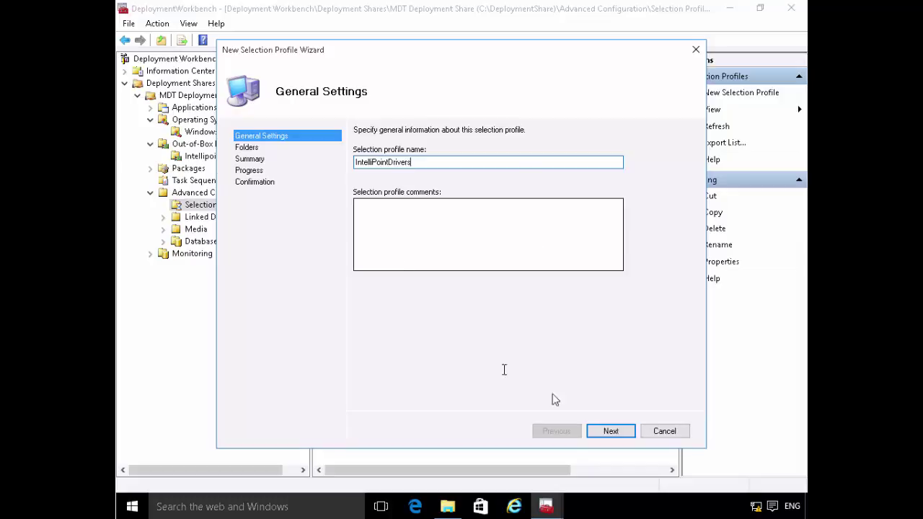
left_click(611, 431)
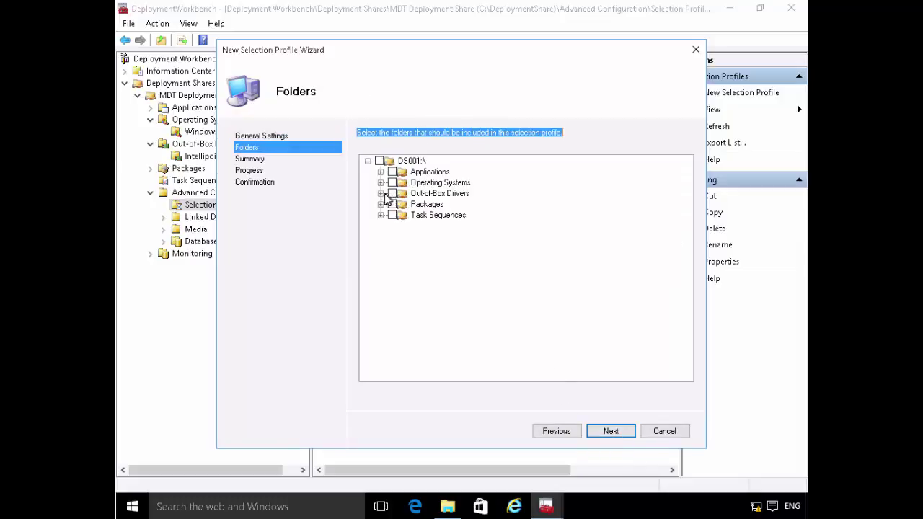
Include only the Intellipoint Drivers folder from Out-of-Box Drivers in the selection profile and finish creating it.
left_click(381, 193)
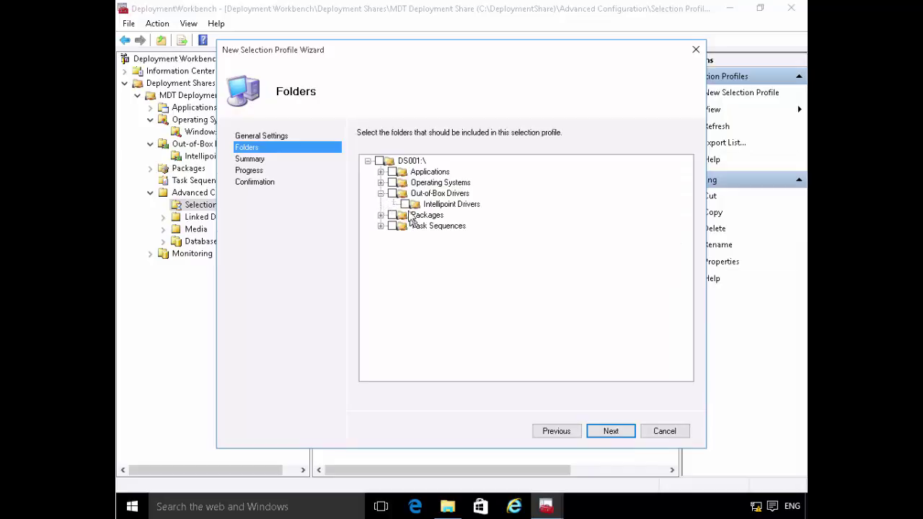
left_click(404, 205)
left_click(613, 434)
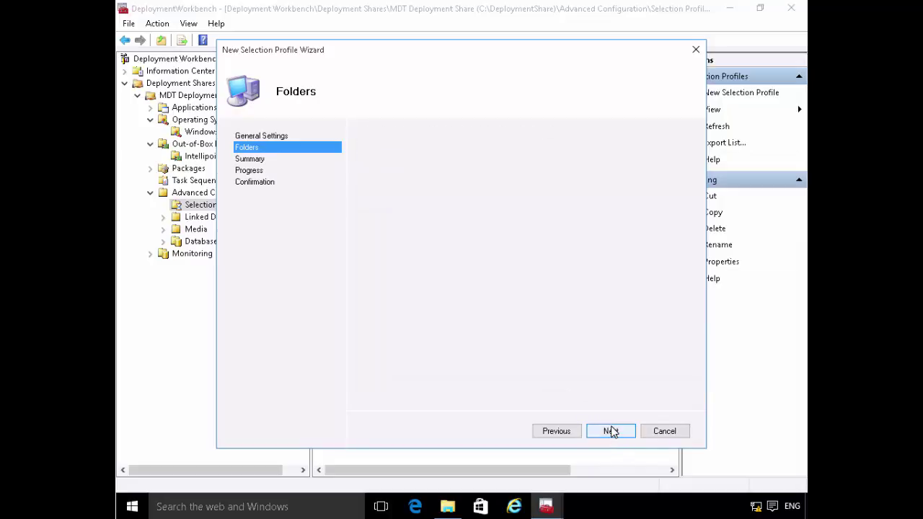
left_click(612, 432)
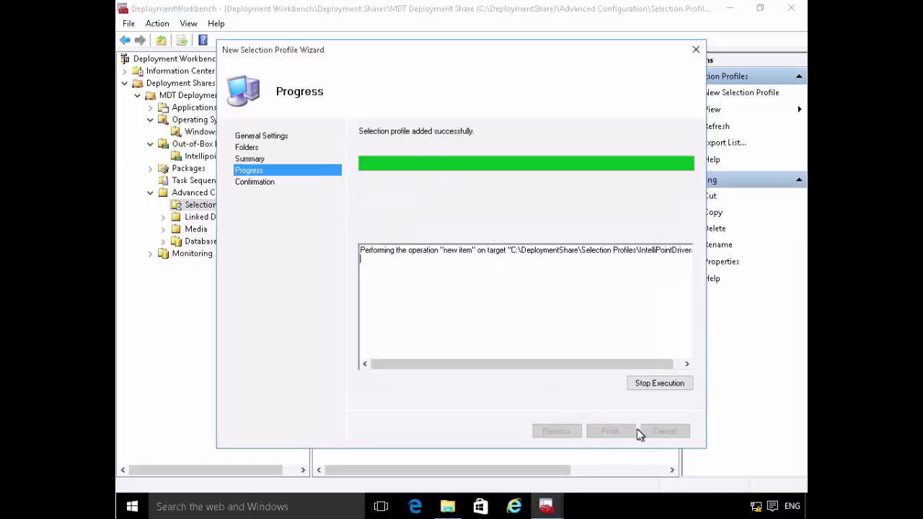
left_click(629, 432)
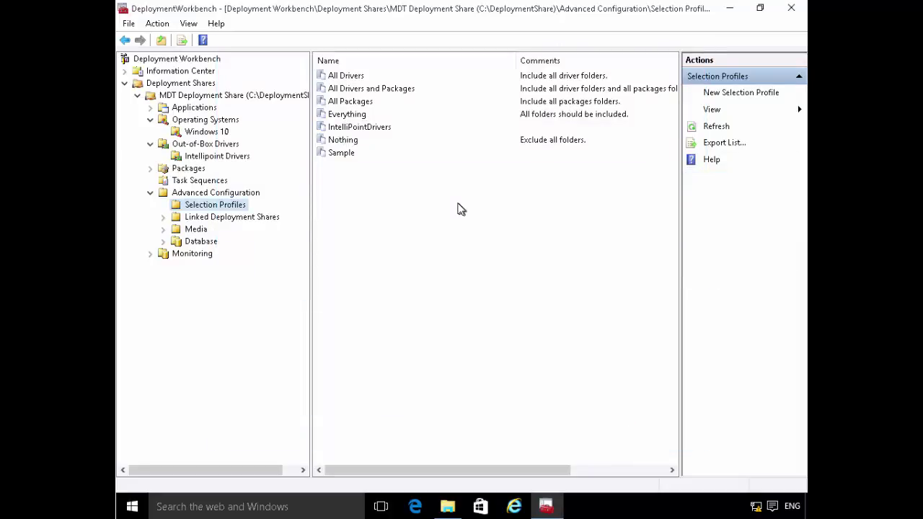
left_click(362, 127)
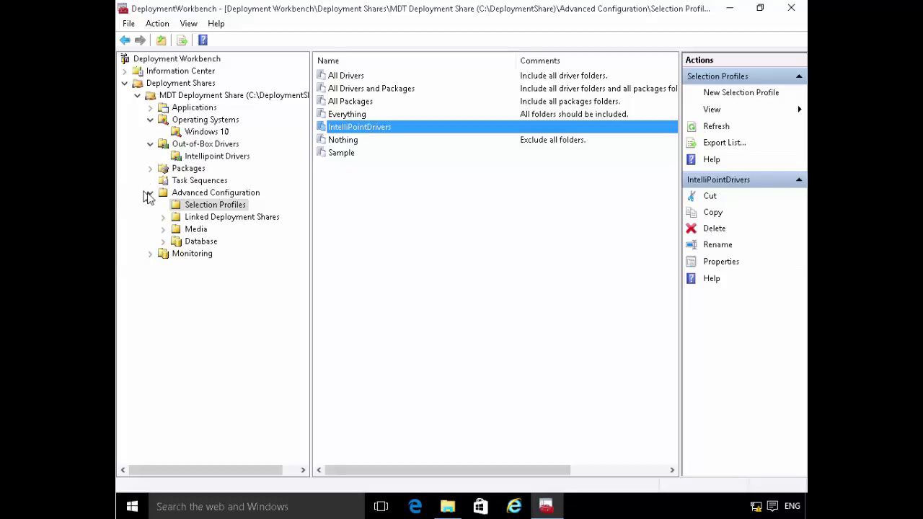
left_click(337, 142)
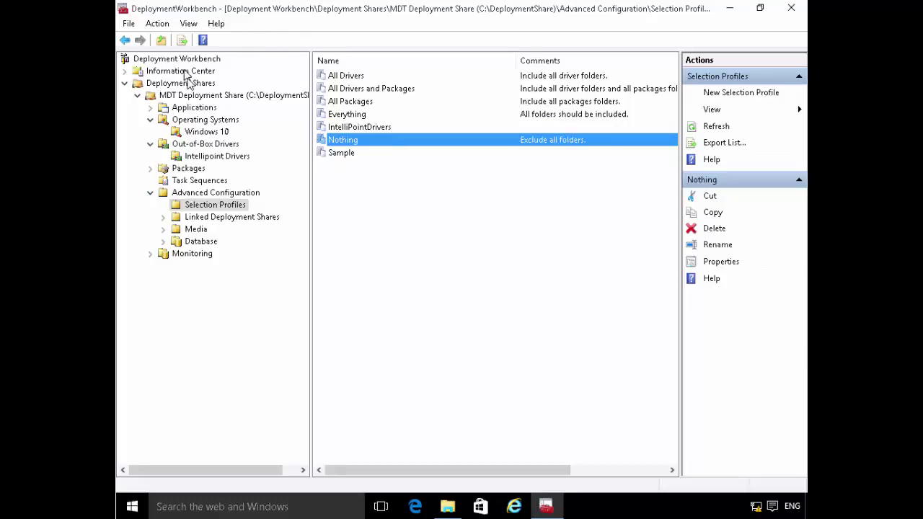
Update the MDT Deployment Share, keeping the option to optimize the boot image updating process.
right_click(198, 95)
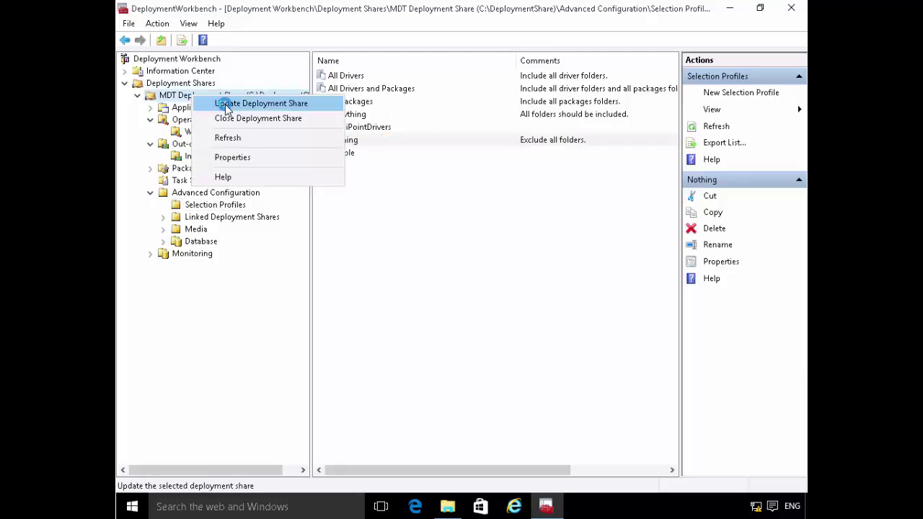
left_click(224, 103)
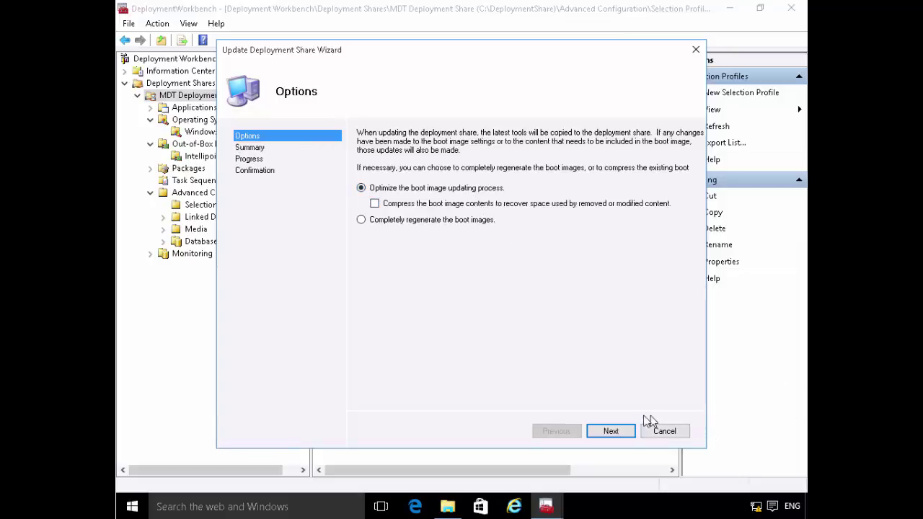
left_click(611, 431)
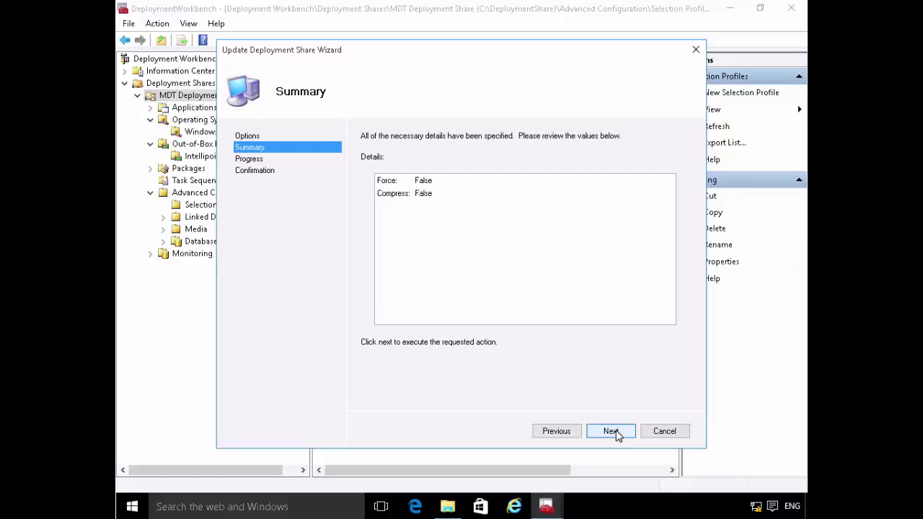
left_click(610, 432)
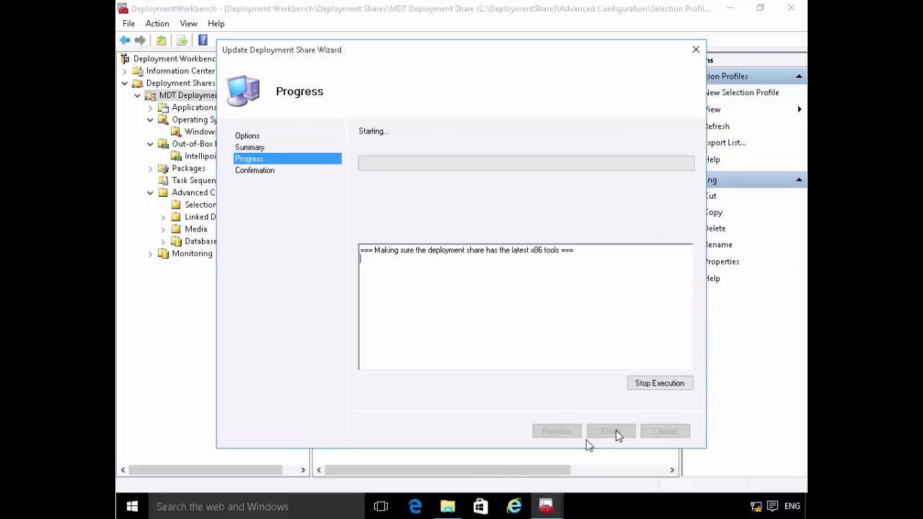
Look at the DeploymentShare Boot folder in File Explorer and the network diagram in Paint while the update runs.
left_click(448, 507)
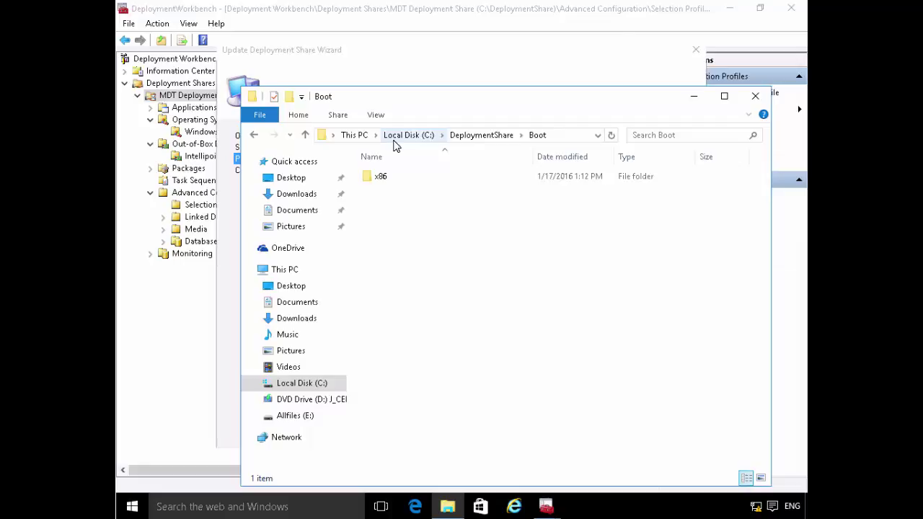
mouse_move(545, 506)
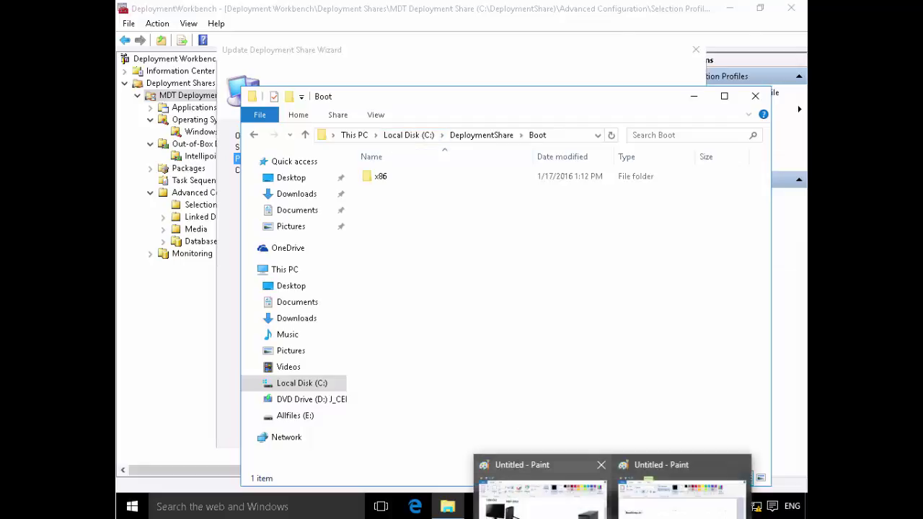
left_click(513, 510)
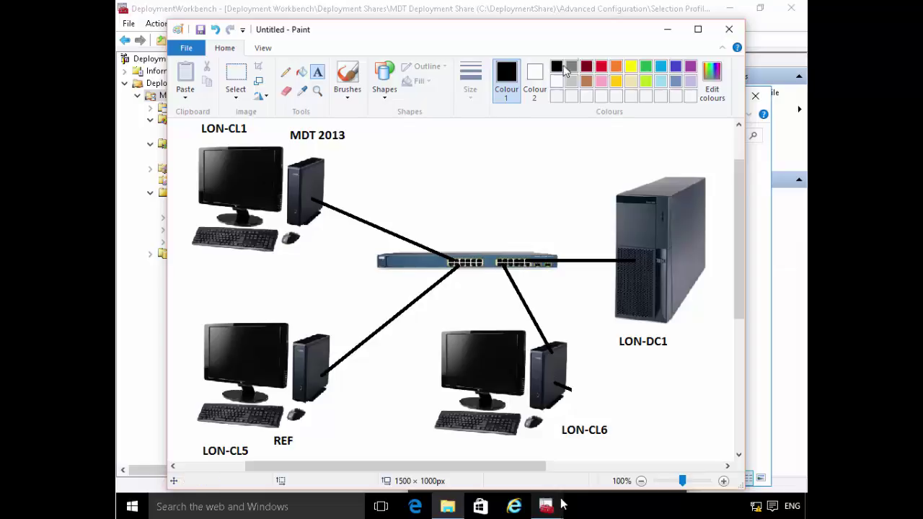
left_click(667, 36)
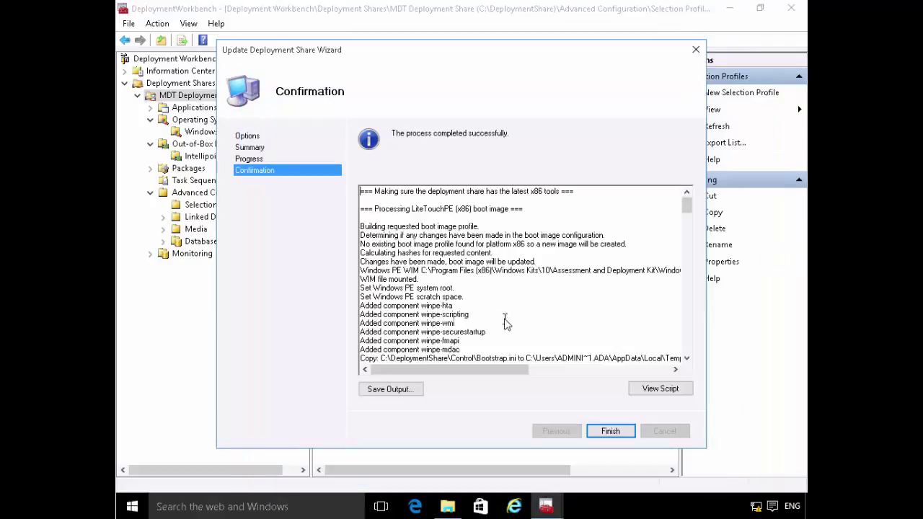
Finish the deployment share update and select LiteTouchPE_x64.iso in the DeploymentShare Boot folder in File Explorer.
left_click(618, 432)
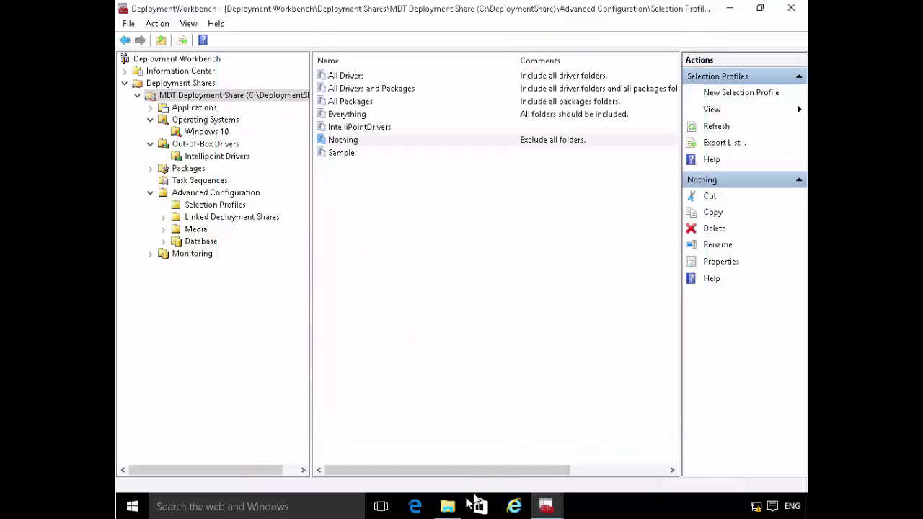
left_click(452, 506)
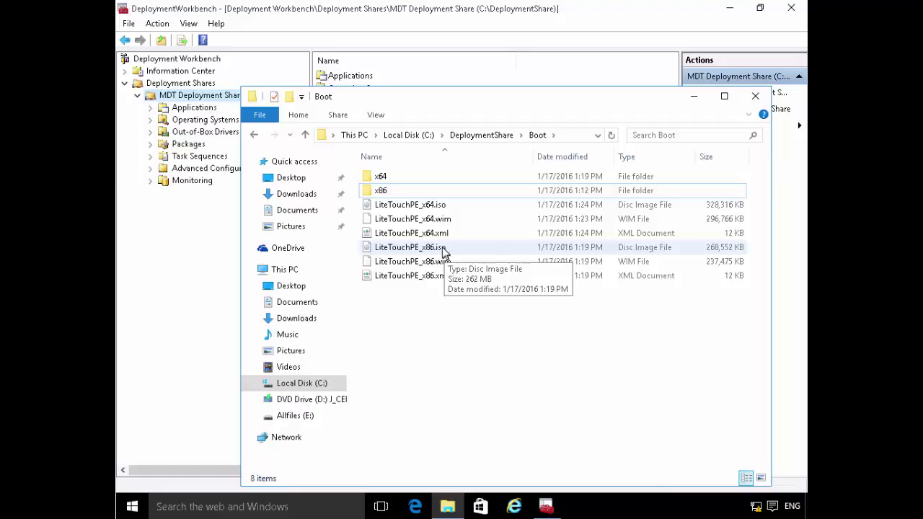
left_click(437, 208)
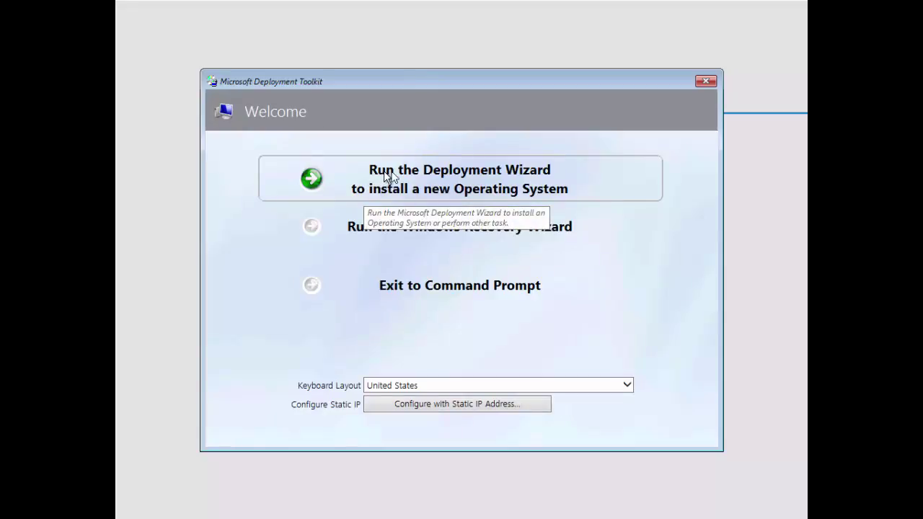
Run the Deployment Wizard to install a new operating system and submit the network credentials: user name Administrator, the account password and domain Adatum.
left_click(440, 173)
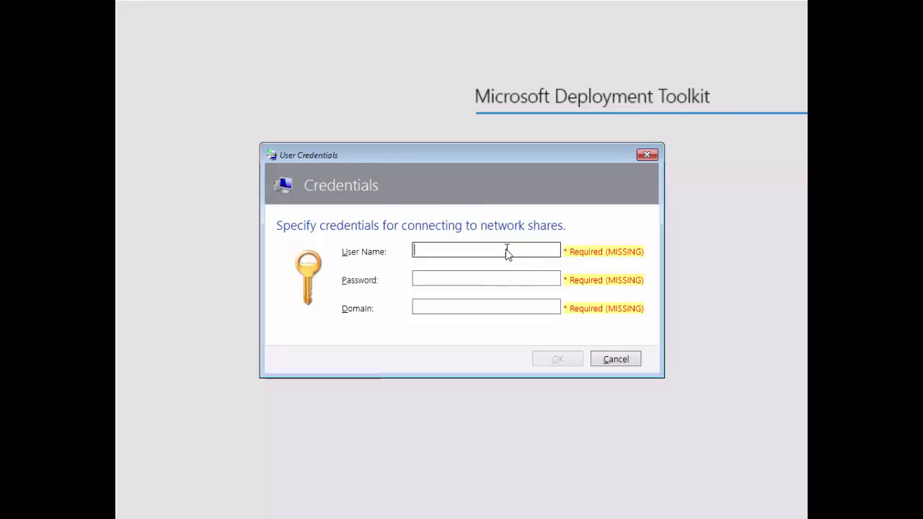
type("Adm")
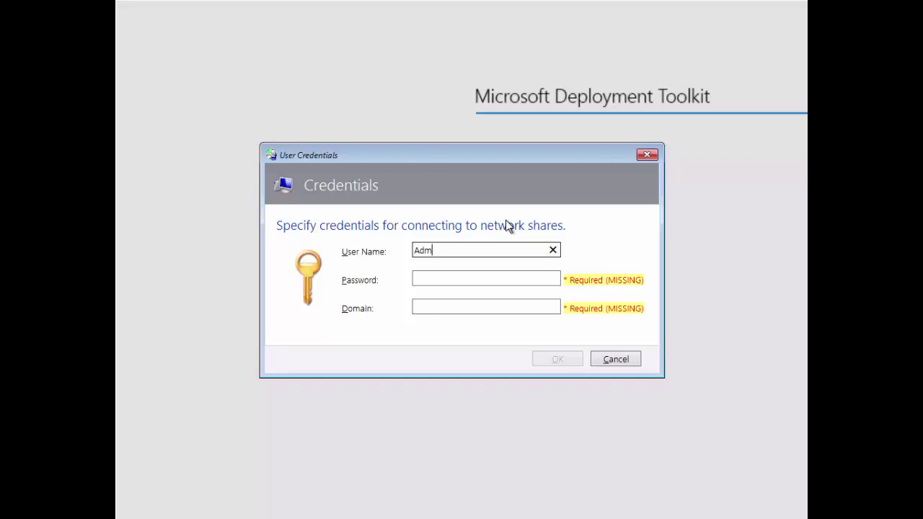
type("inistrator")
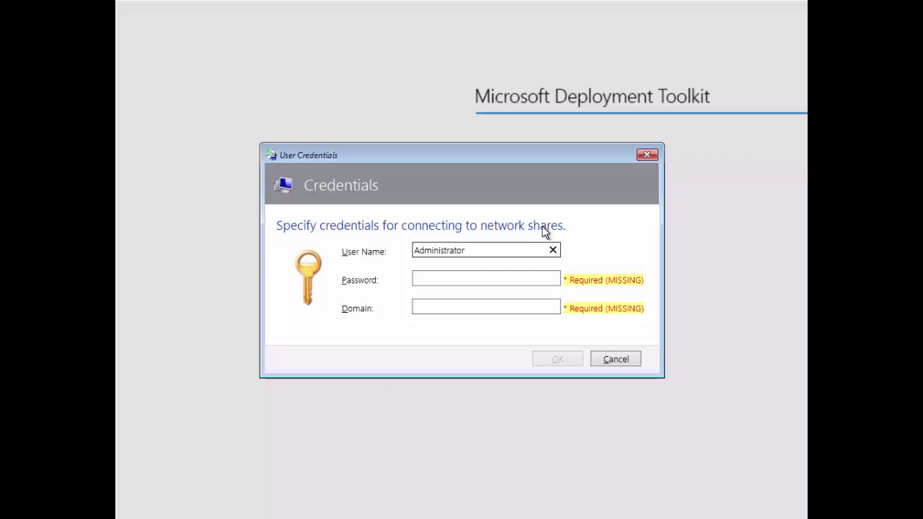
left_click(486, 280)
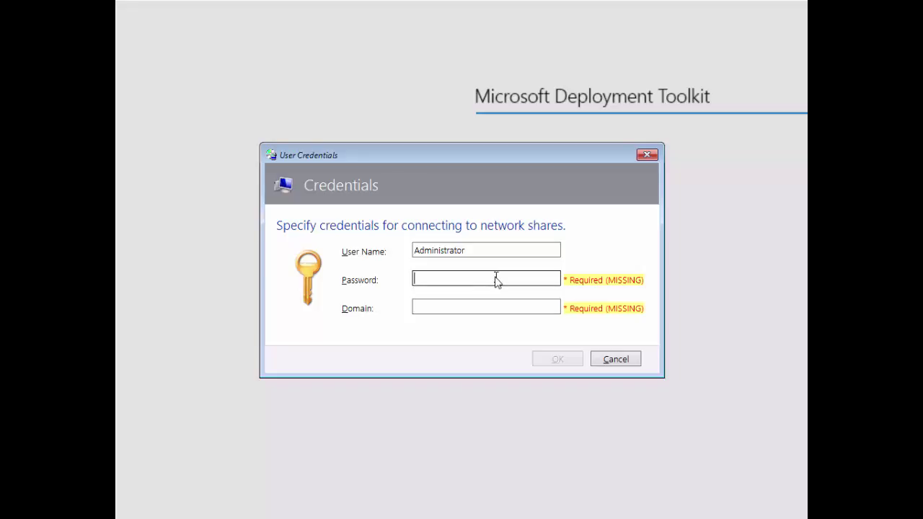
left_click(496, 280)
type("•••••")
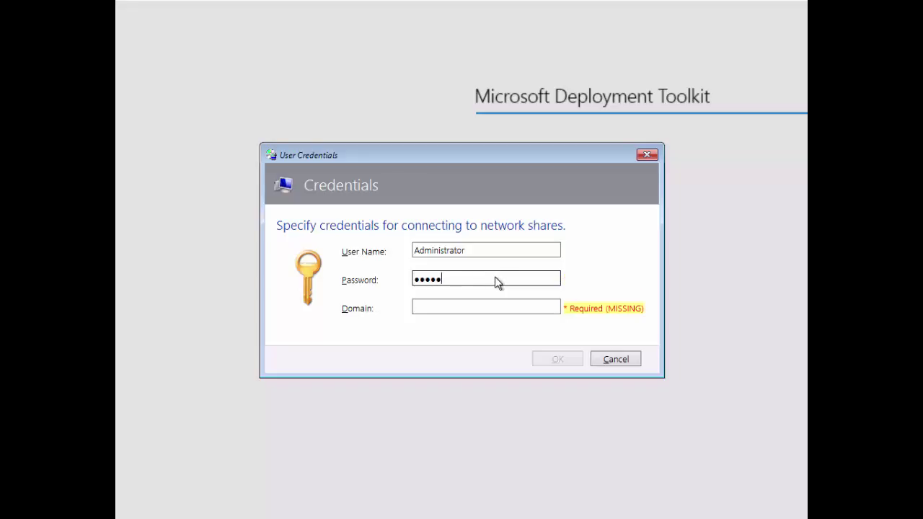
type("•••")
key("Tab")
type("A")
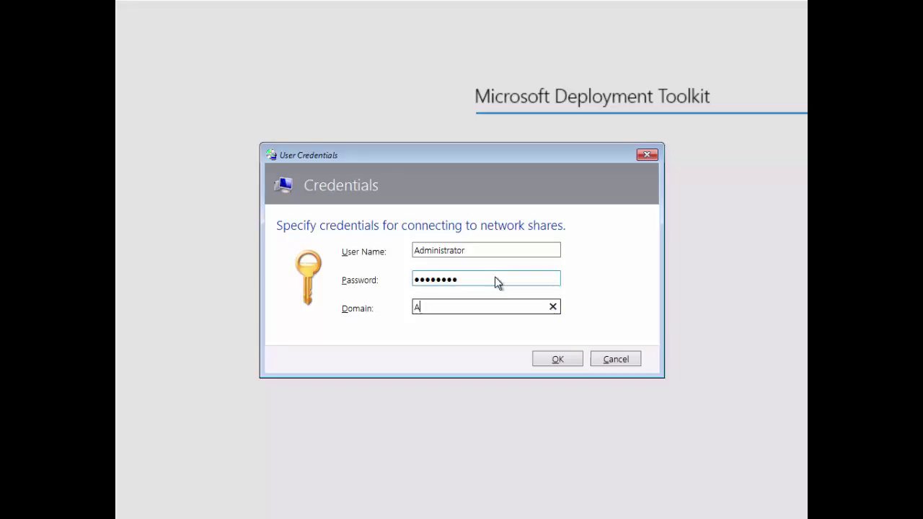
type("datum")
left_click(554, 360)
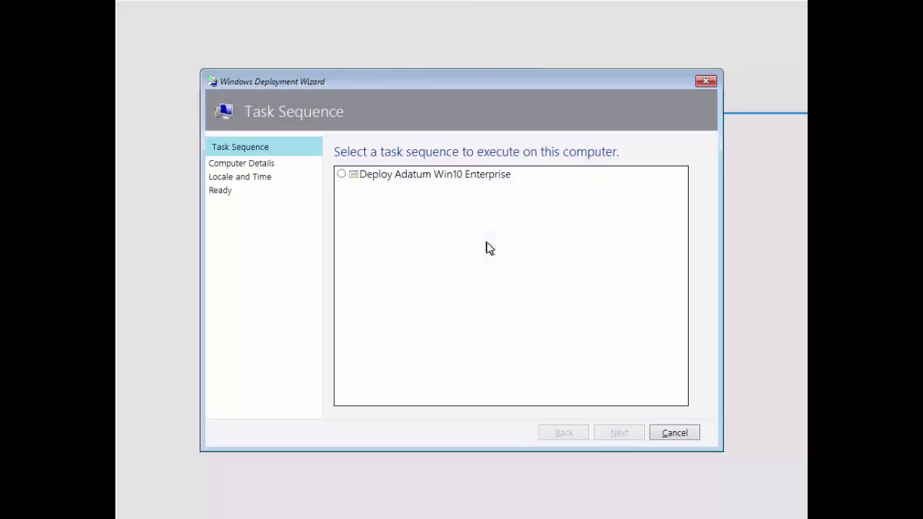
Choose the Deploy Adatum Win10 Enterprise task sequence and name the computer LON-CL6.
left_click(343, 173)
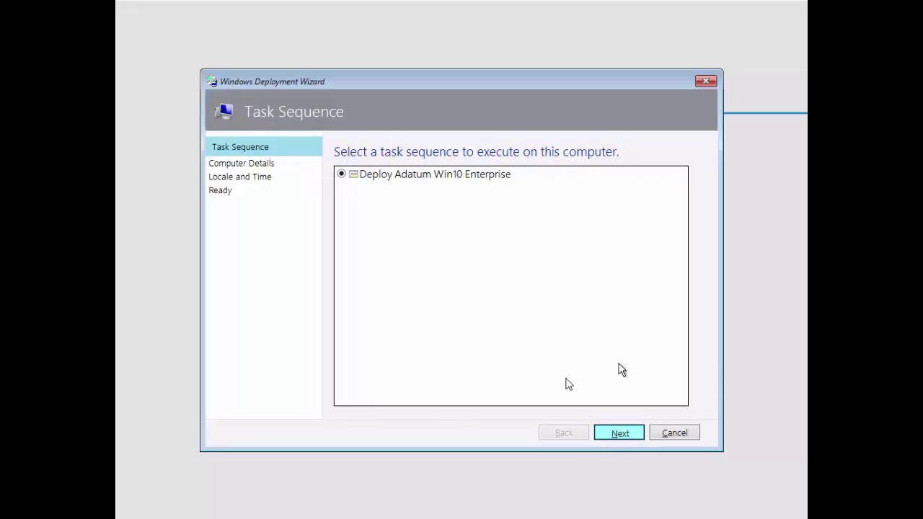
left_click(619, 433)
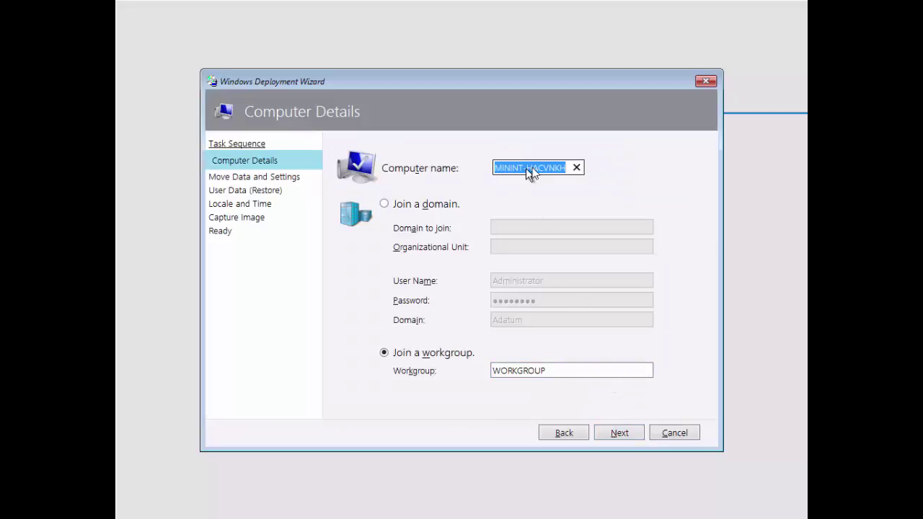
left_click(562, 168)
double_click(490, 169)
type("LON-CL6")
Set the computer to join the adatum.com domain, leaving the organizational unit empty and keeping the prefilled join credentials.
left_click(426, 206)
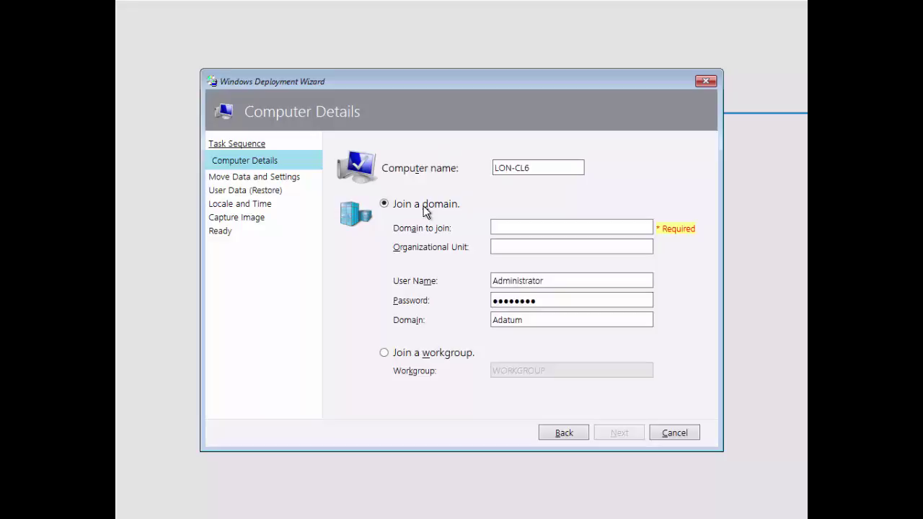
left_click(546, 228)
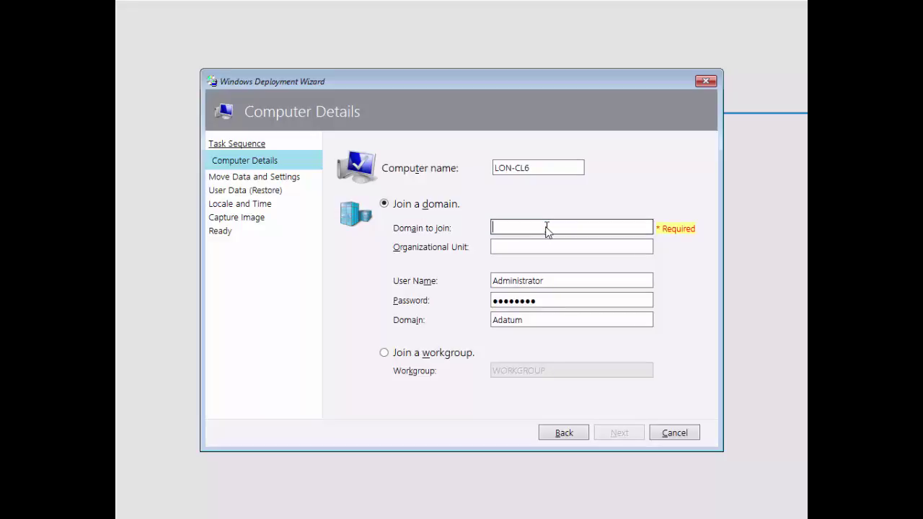
type("adatu")
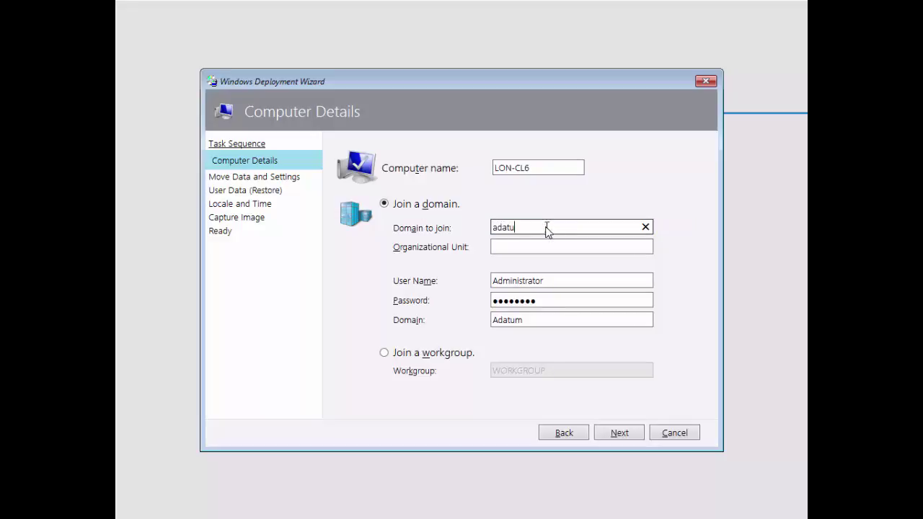
type("m.com")
left_click(536, 248)
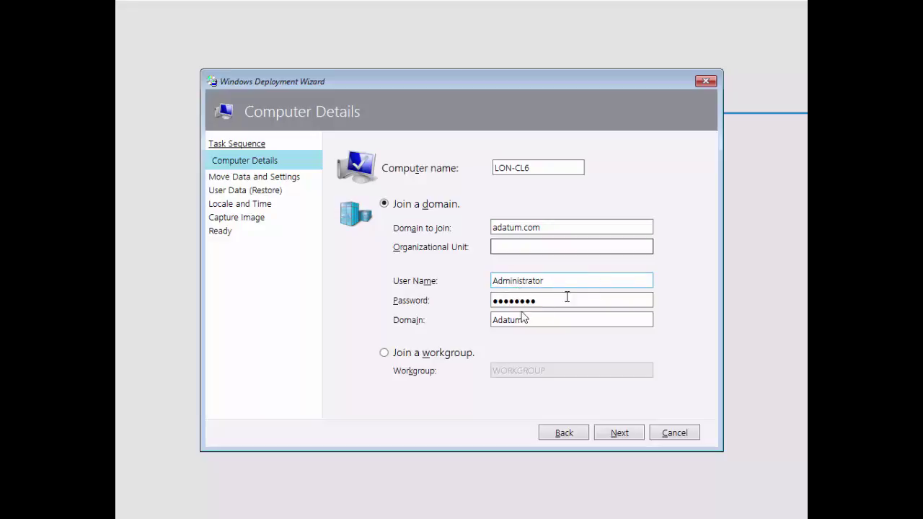
left_click(604, 436)
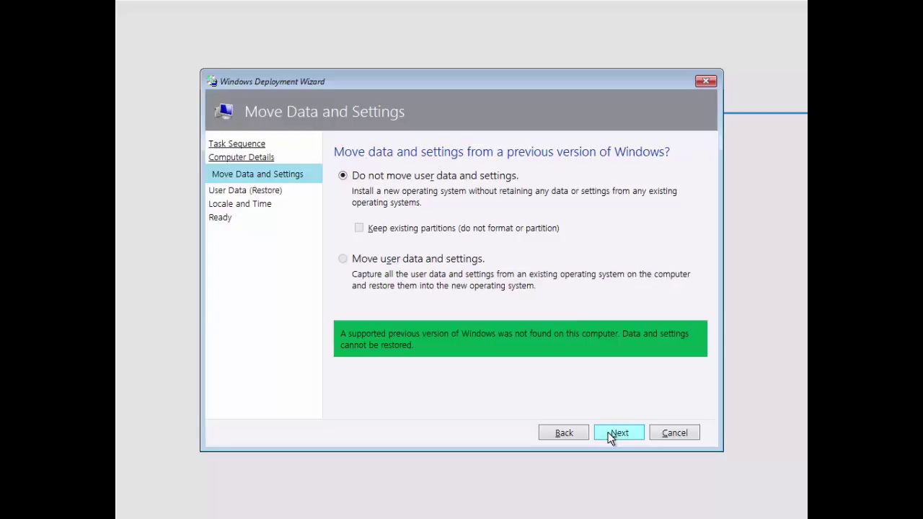
Keep the default data migration, user data restore and locale settings, and begin the deployment after reviewing its details.
left_click(610, 436)
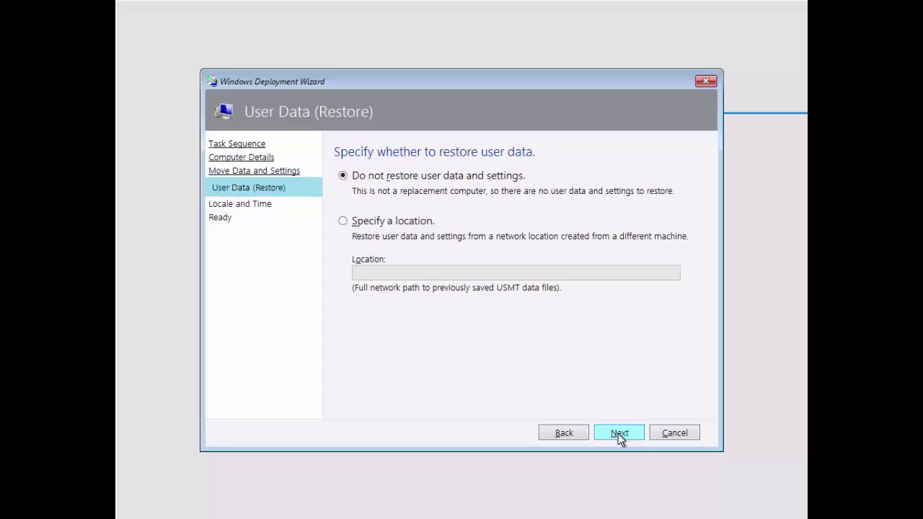
left_click(618, 434)
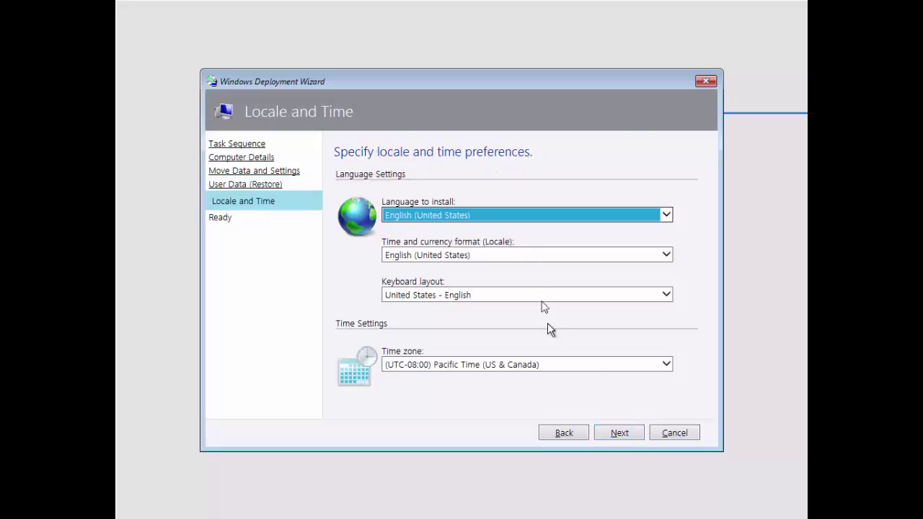
left_click(612, 433)
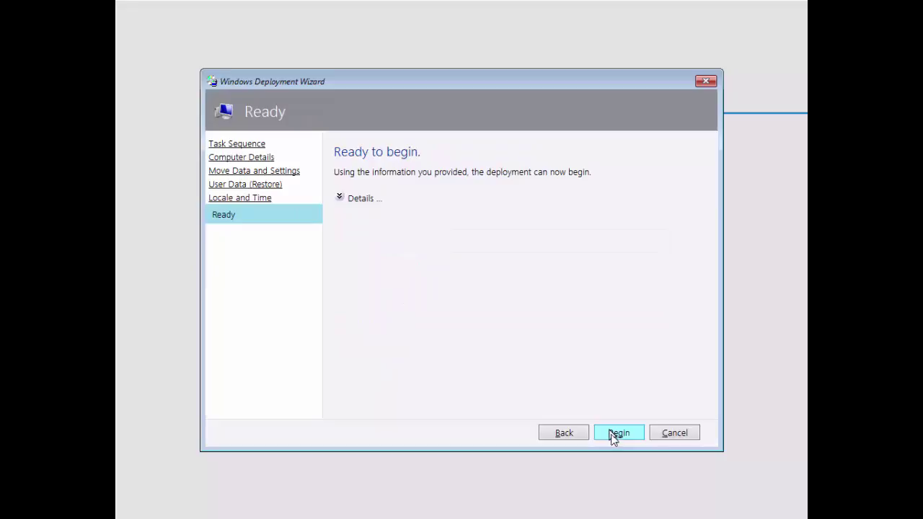
left_click(342, 199)
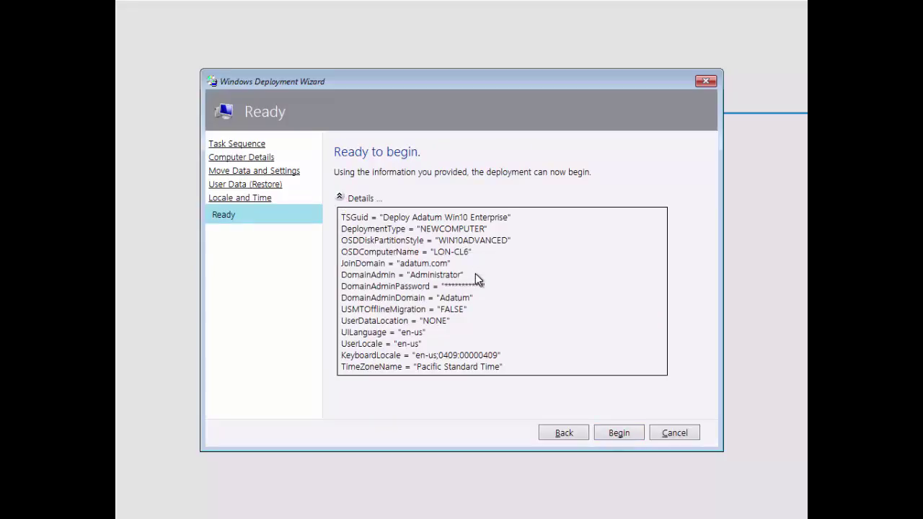
left_click(617, 434)
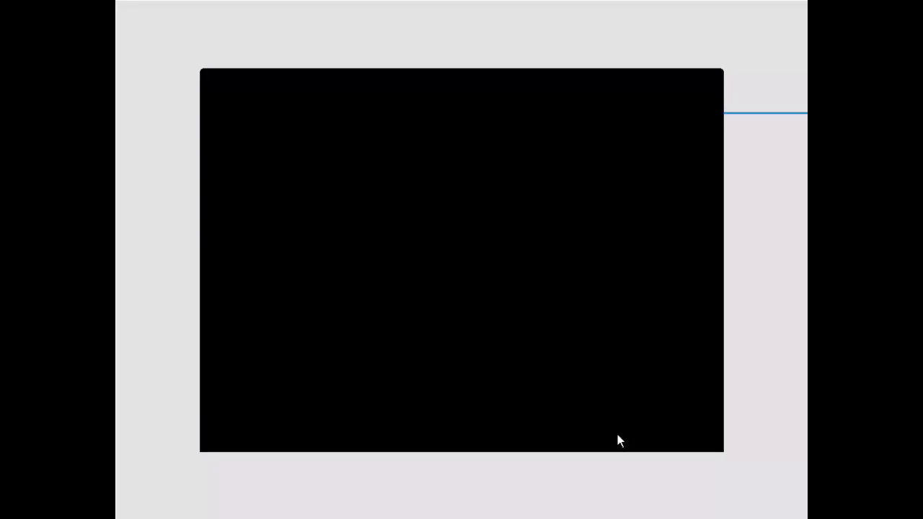